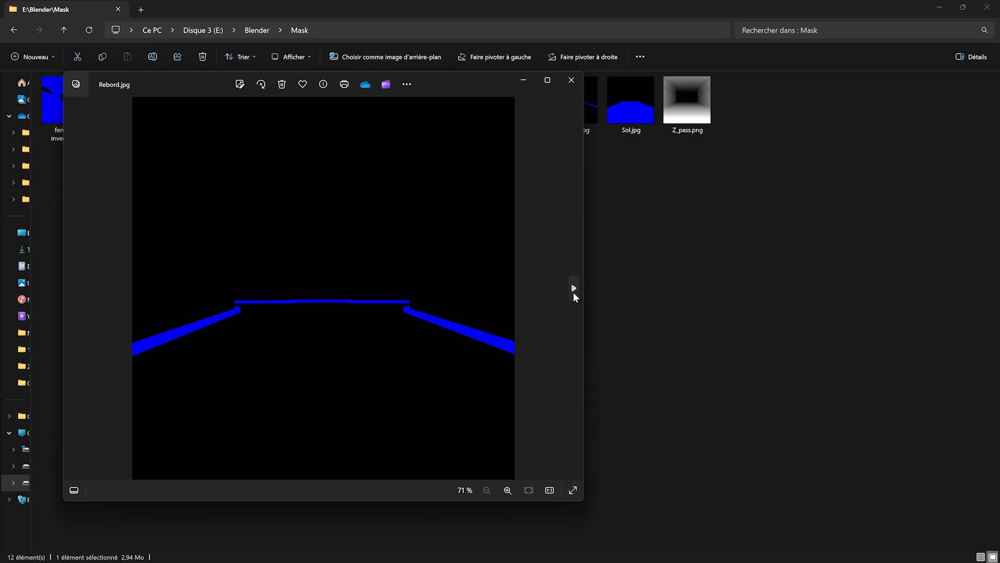
Browse through the blue-and-black mask images in the Mask folder
click(574, 293)
click(573, 293)
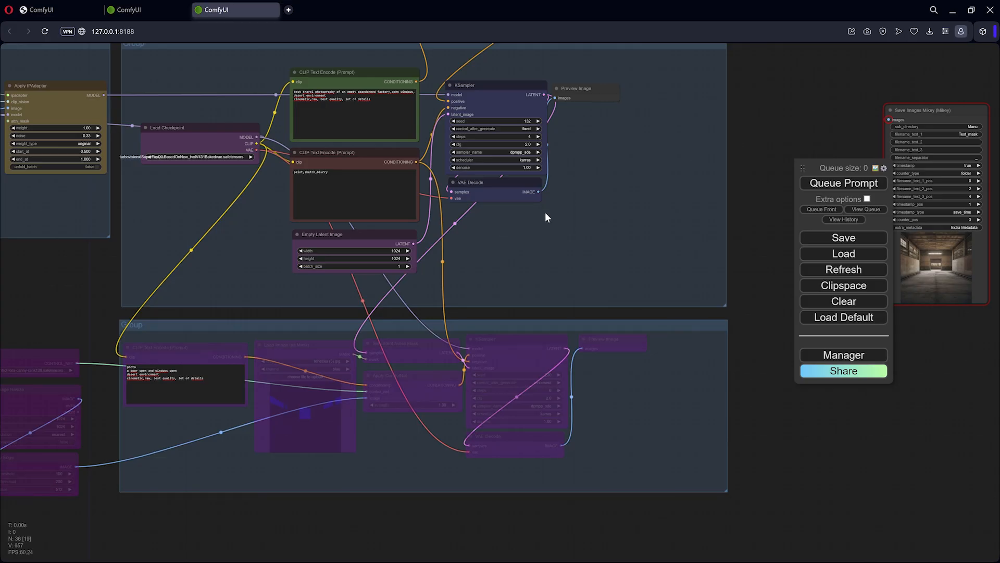
In ComfyUI, resize and reposition the Load Checkpoint node beside the prompt nodes, and nudge the Empty Latent Image node slightly to the left
drag(545, 213, 608, 273)
scroll(475, 213, up, 4)
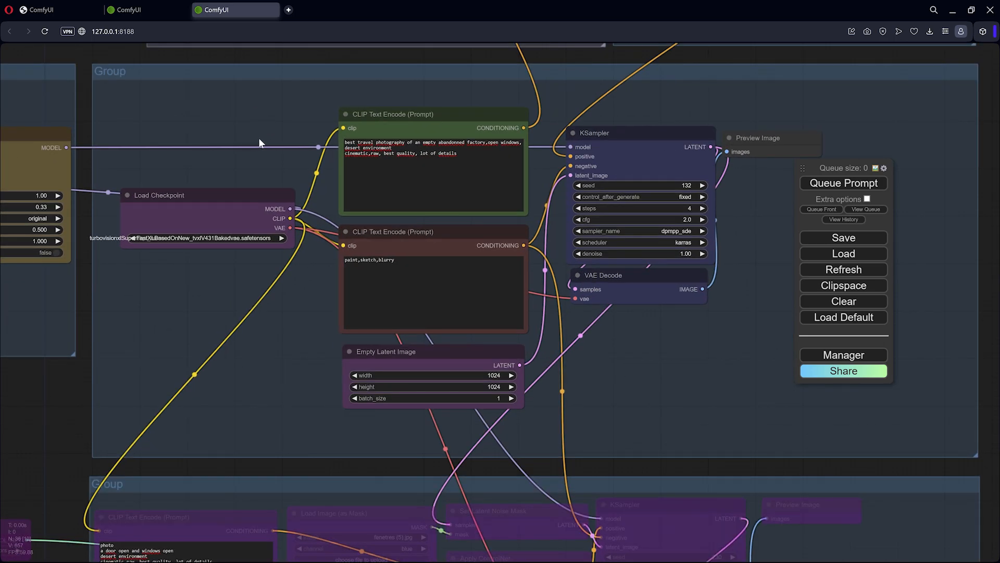
scroll(259, 138, up, 2)
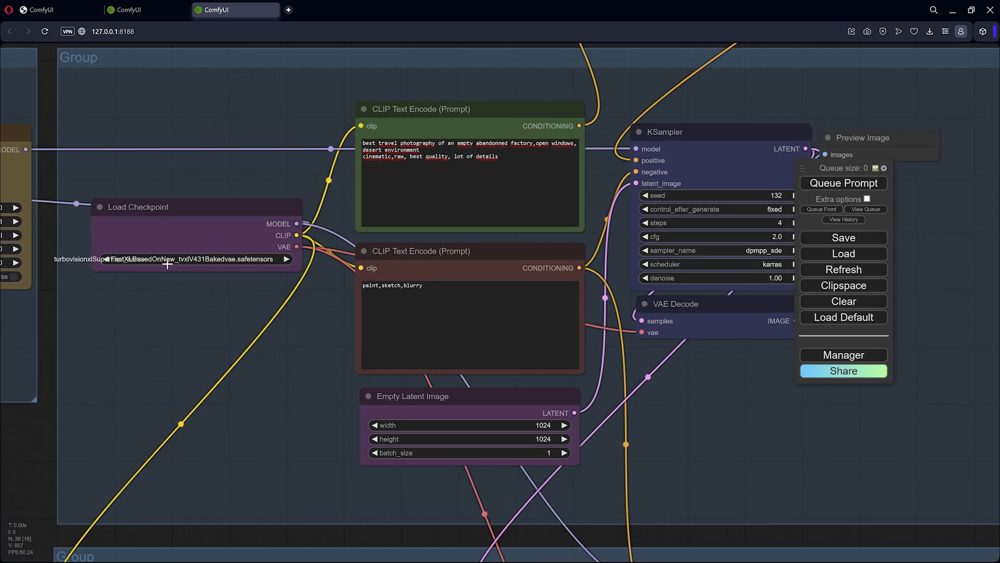
drag(299, 271, 412, 298)
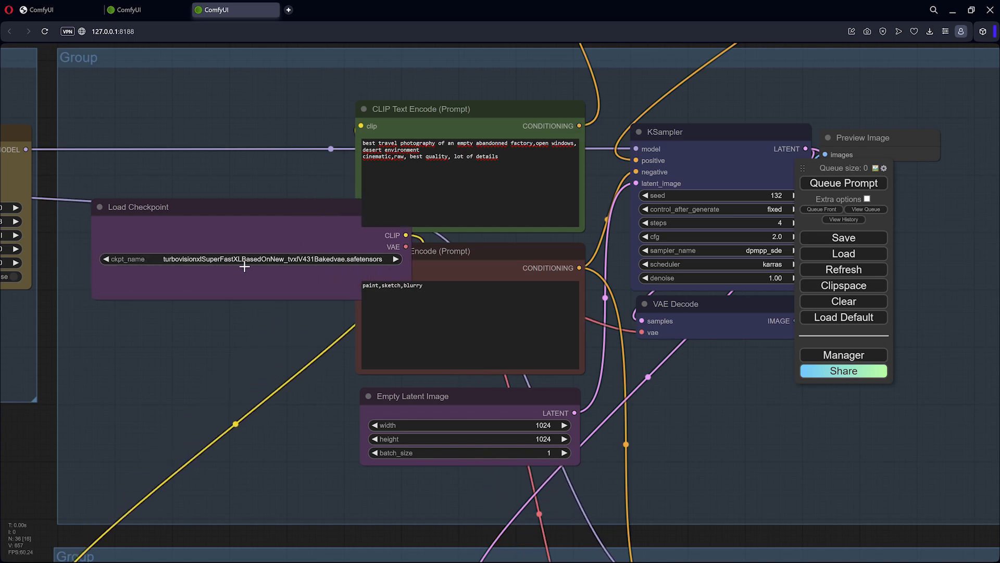
drag(410, 277, 207, 302)
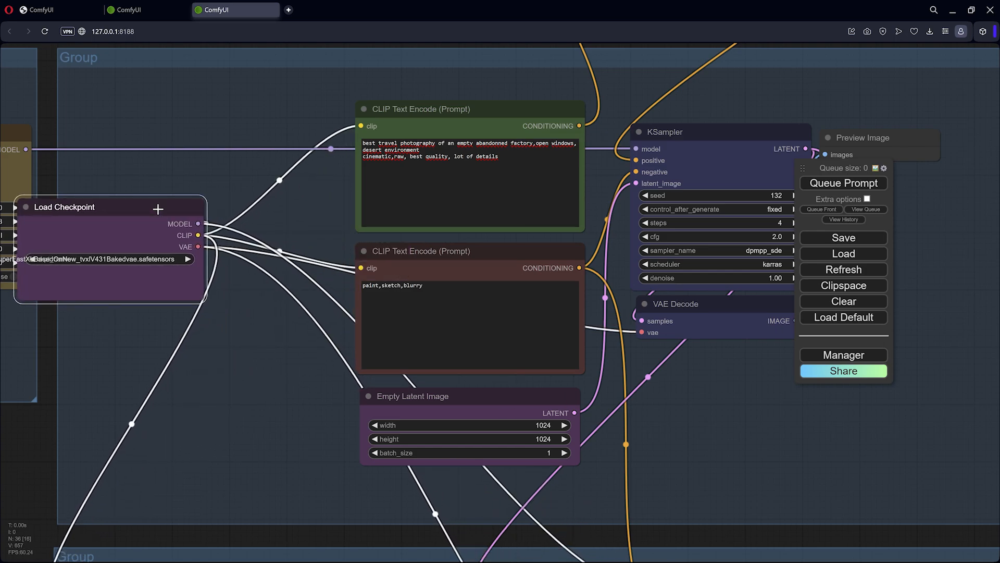
drag(157, 206, 236, 202)
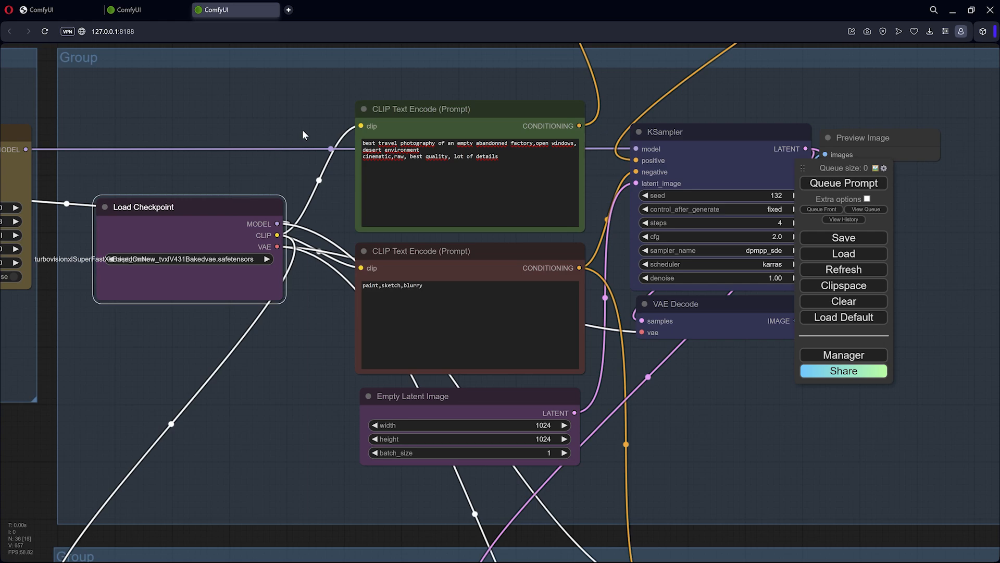
drag(398, 93, 380, 94)
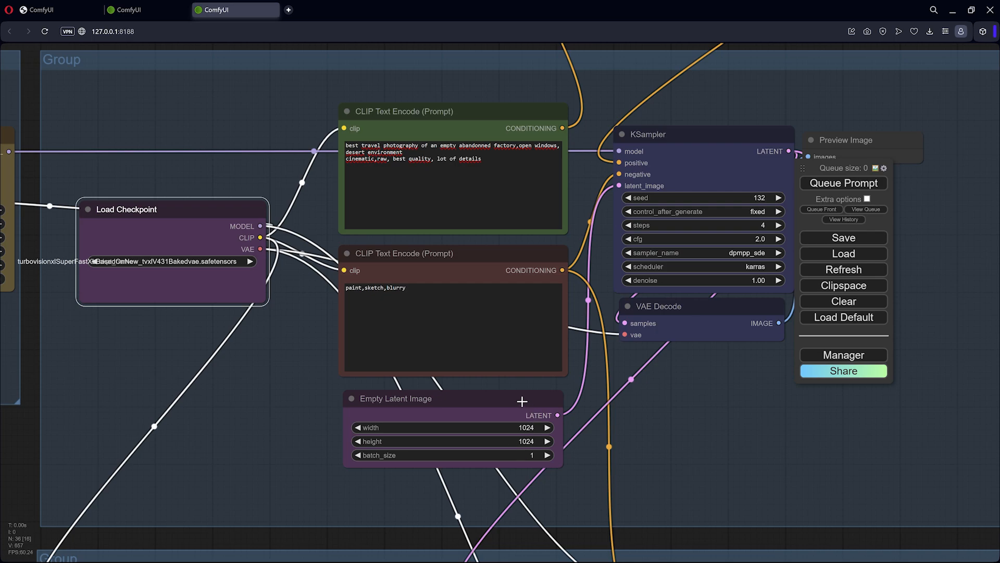
drag(524, 402, 516, 399)
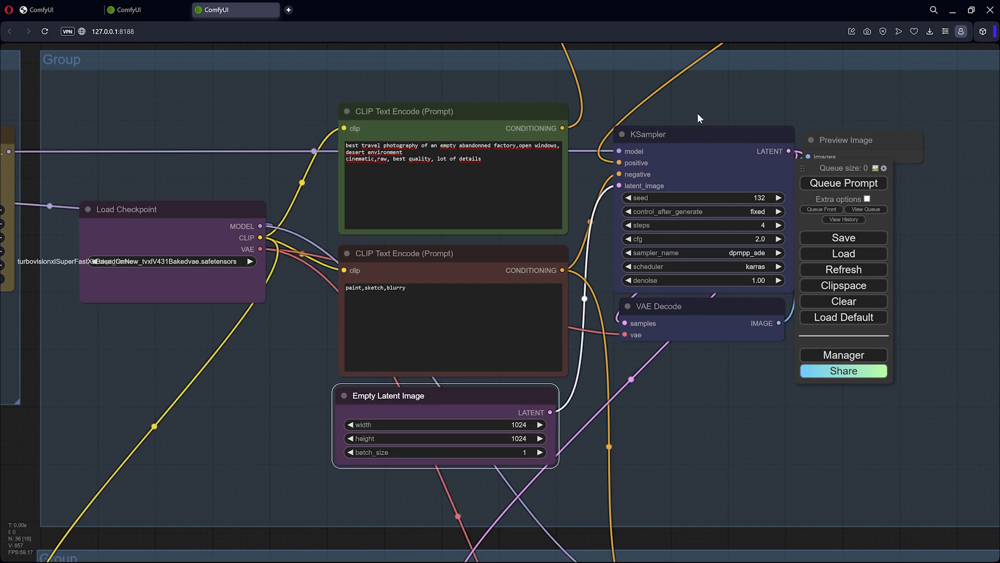
Examine the canny ControlNet group's model, canny (1).png input and edge preview, and nudge the Canny Edge node slightly within the group
drag(698, 114, 621, 146)
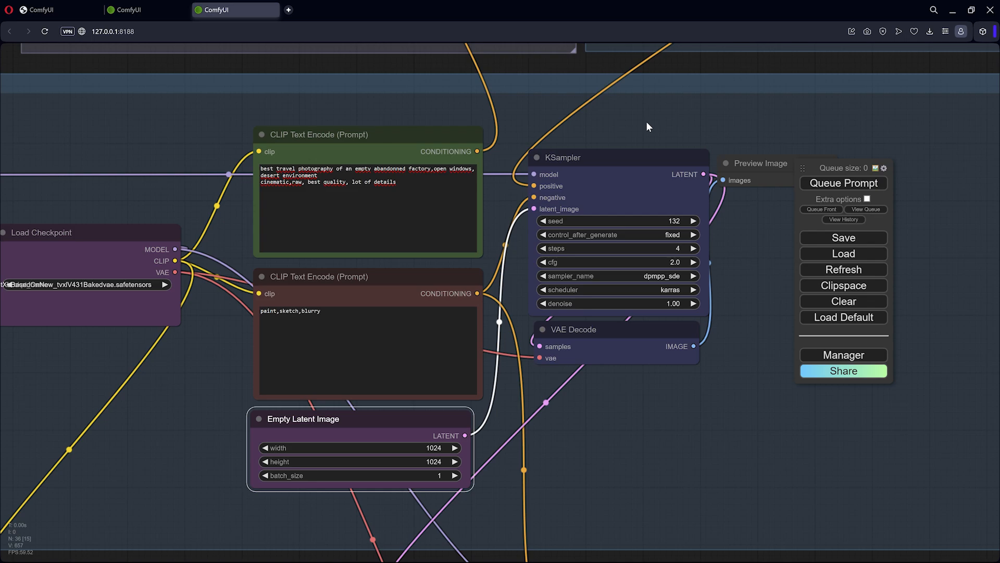
scroll(645, 127, down, 5)
drag(677, 93, 601, 317)
scroll(521, 234, up, 4)
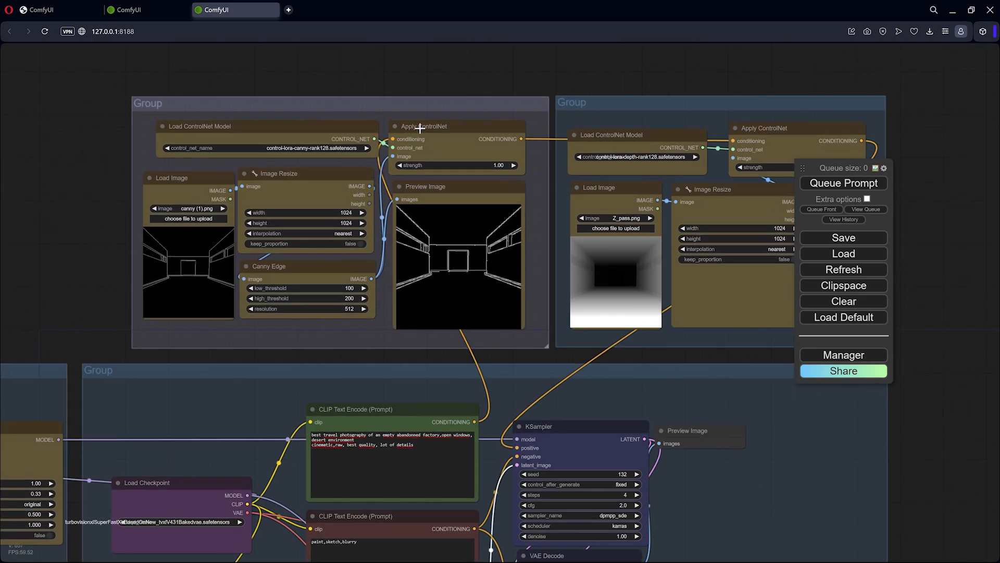
drag(445, 83, 403, 34)
scroll(368, 184, up, 4)
scroll(266, 114, down, 4)
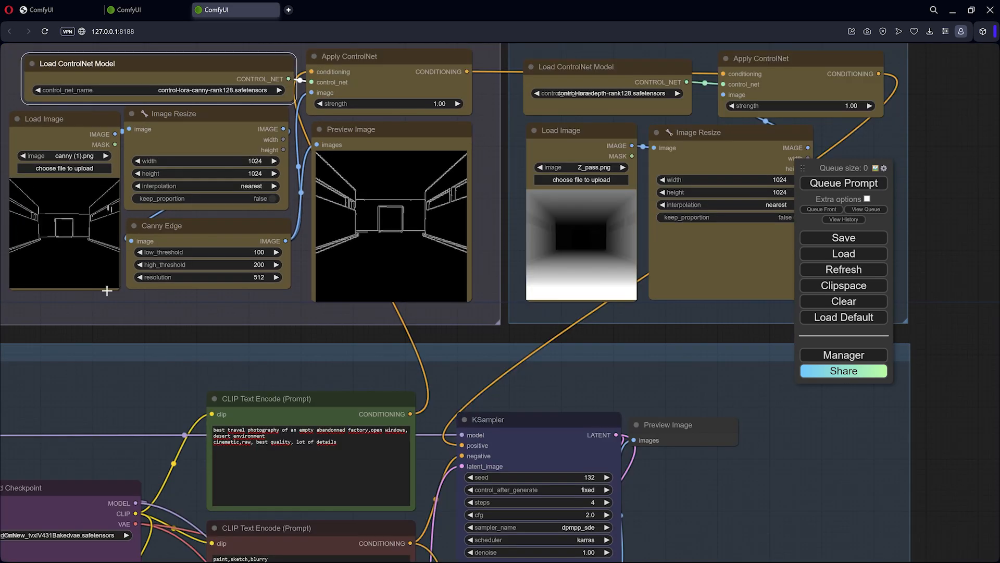
scroll(166, 246, up, 2)
scroll(166, 246, up, 4)
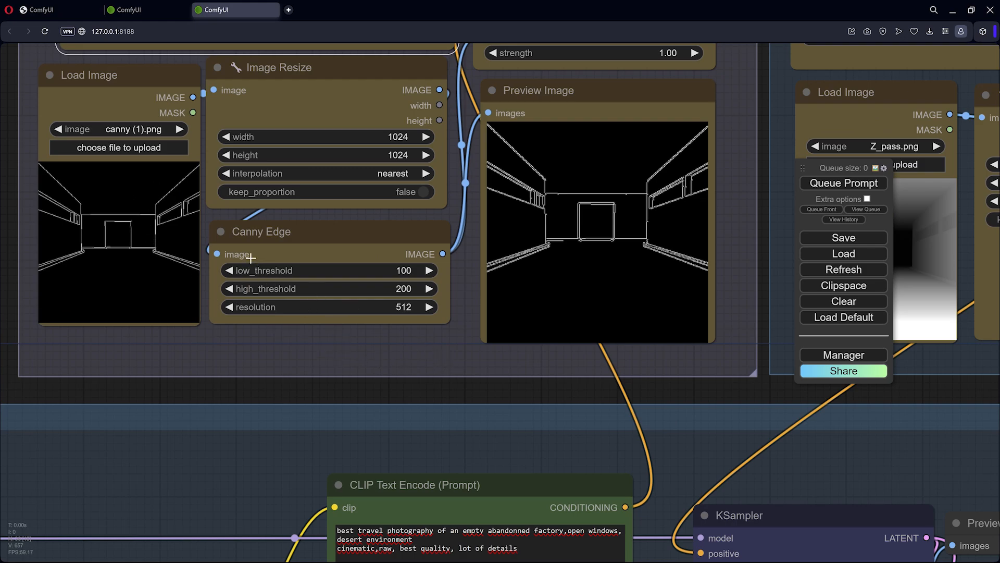
scroll(378, 340, down, 4)
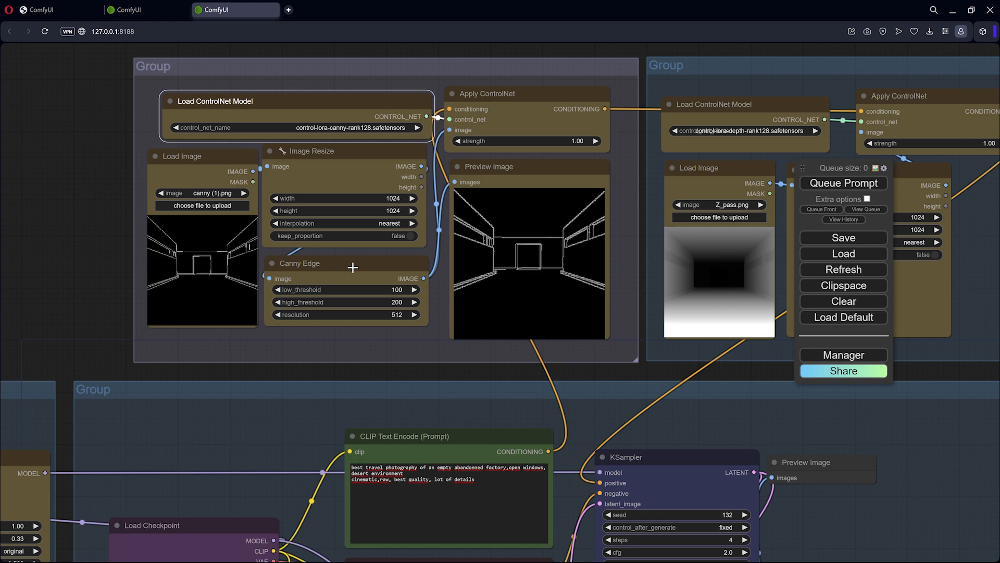
drag(358, 263, 358, 263)
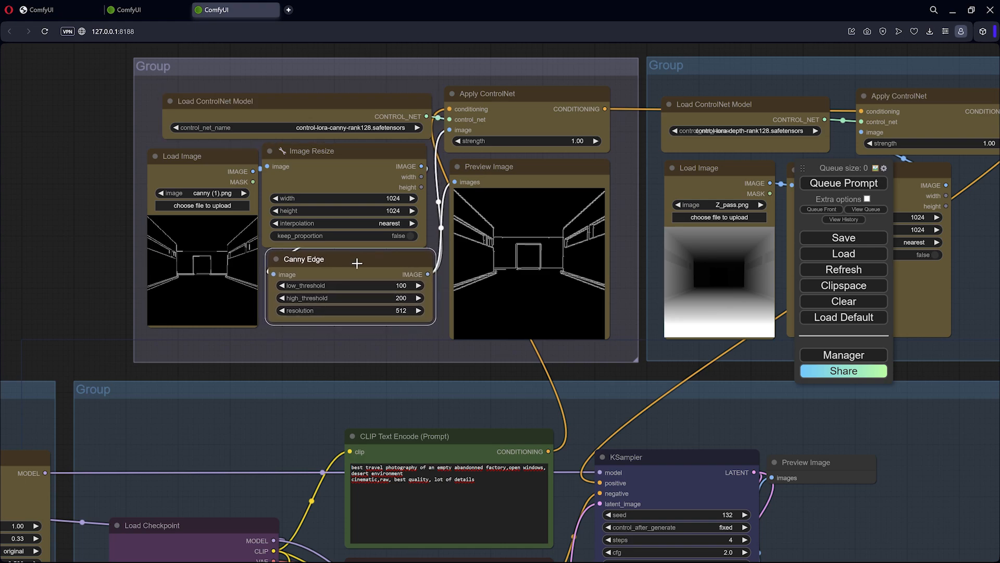
Examine the depth ControlNet group with its Z_pass.png input and Image Resize settings
drag(764, 269, 458, 269)
scroll(456, 269, up, 3)
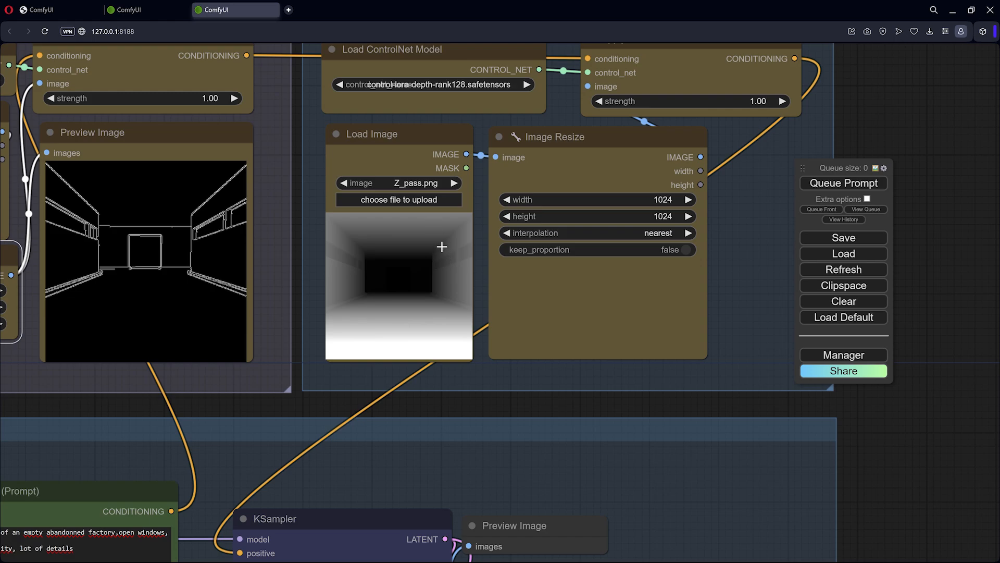
scroll(416, 296, down, 2)
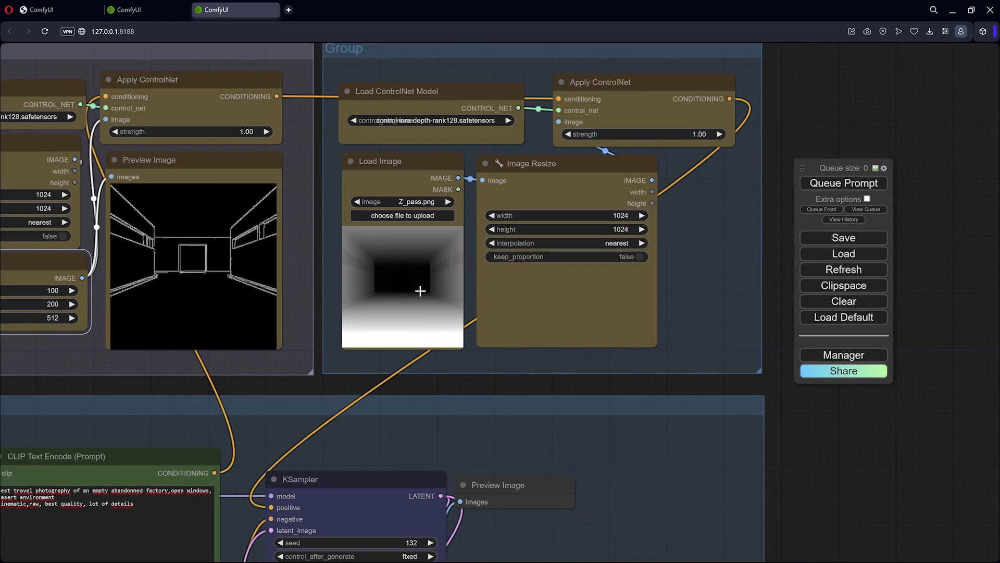
scroll(432, 278, down, 1)
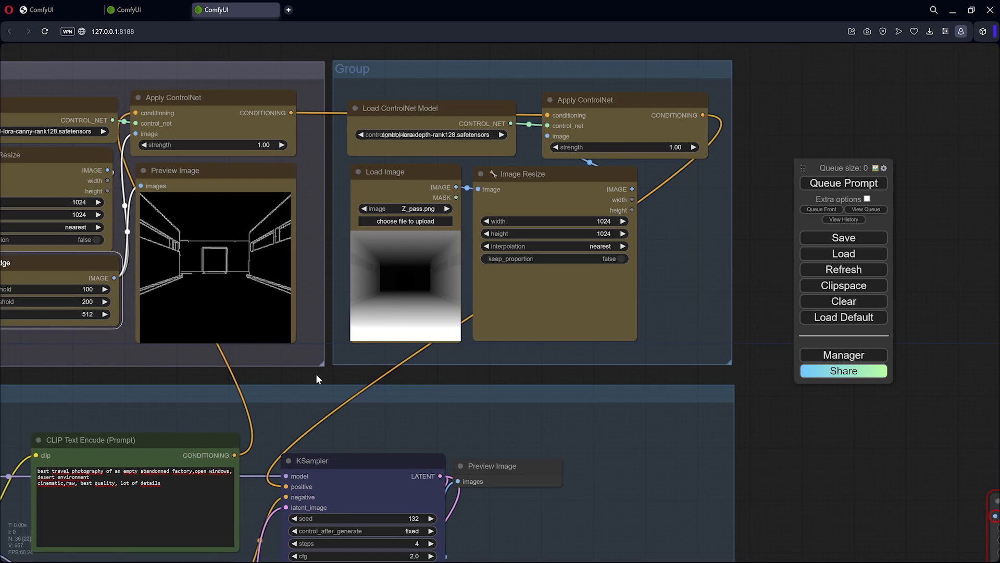
Examine the IPAdapter group from its settings to the reference photo in its Load Image node
drag(319, 373, 370, 339)
scroll(371, 338, down, 1)
drag(104, 341, 541, 281)
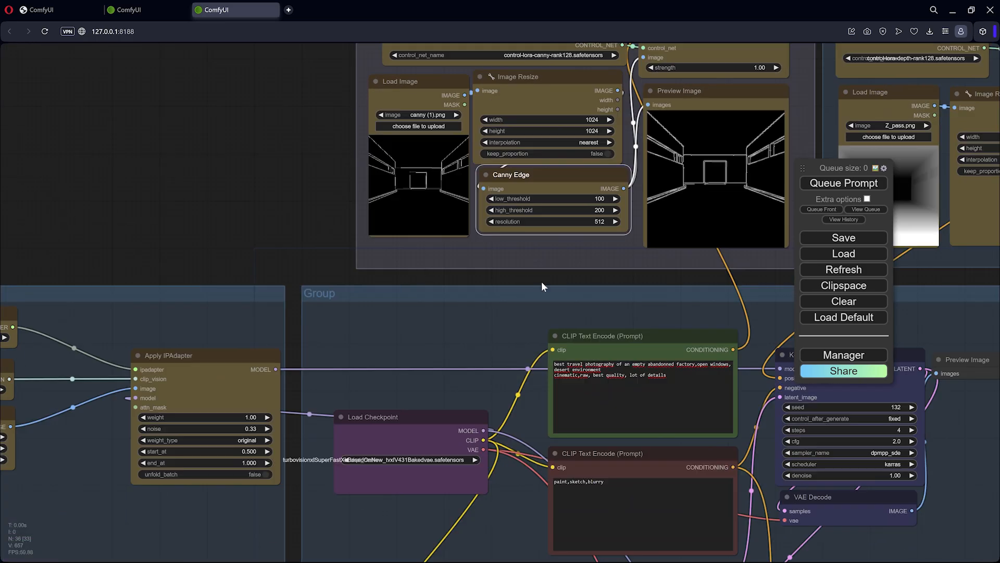
drag(338, 197, 569, 106)
drag(293, 178, 575, 131)
scroll(575, 131, down, 1)
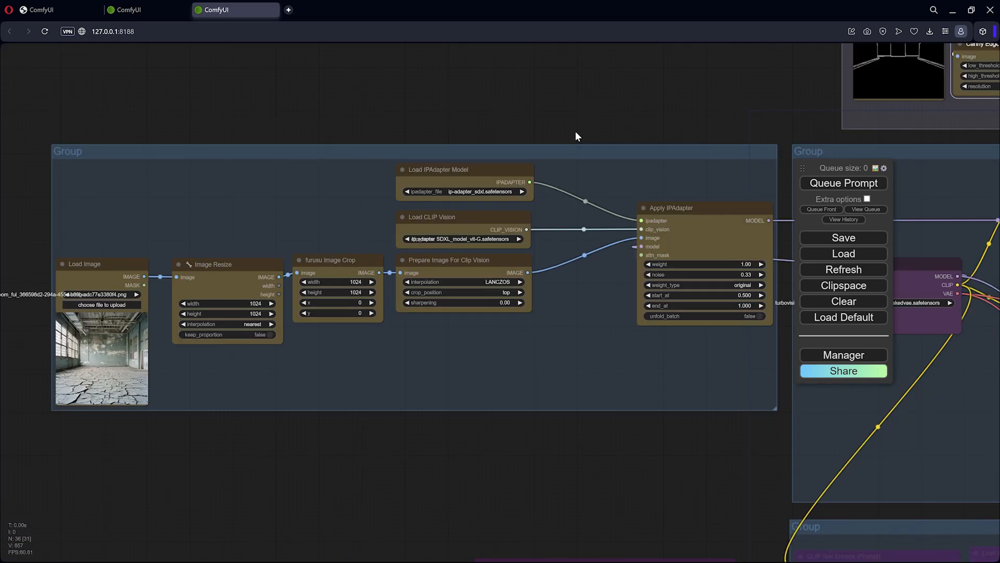
drag(336, 419, 550, 342)
scroll(334, 292, up, 12)
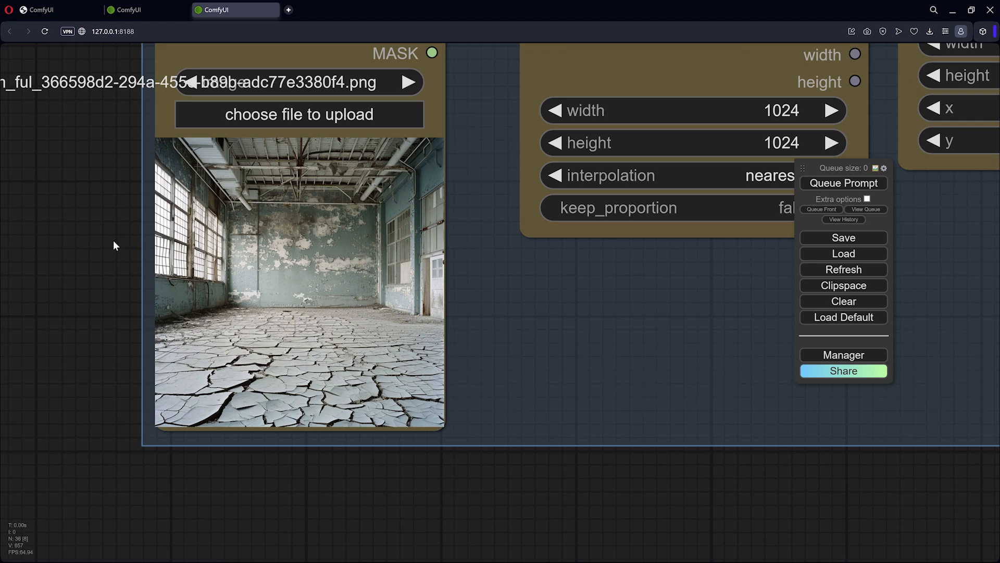
scroll(297, 238, up, 3)
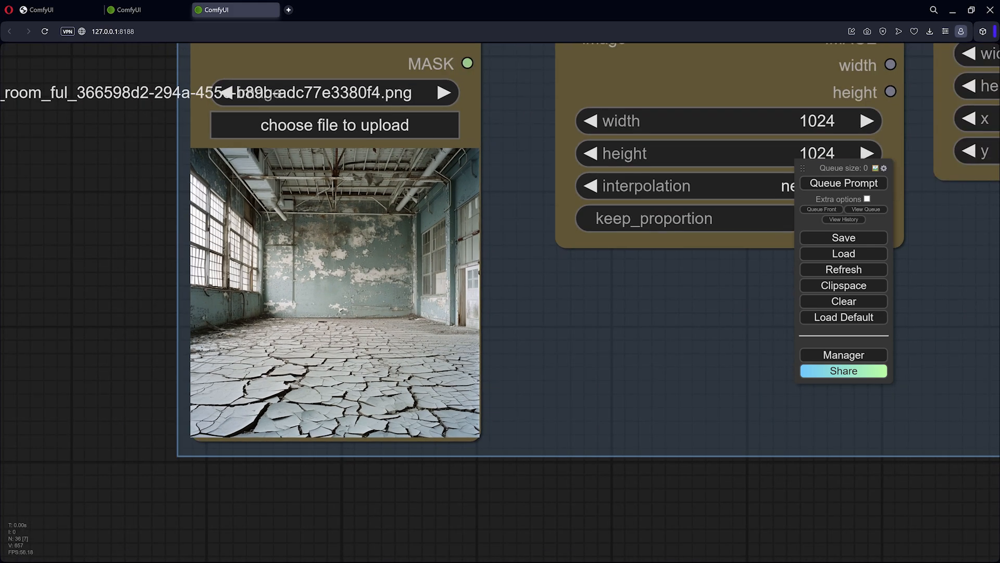
Review how the IPAdapter and both ControlNet groups connect to the main KSampler group
scroll(442, 277, down, 8)
scroll(451, 270, down, 4)
drag(569, 390, 290, 404)
scroll(290, 404, down, 4)
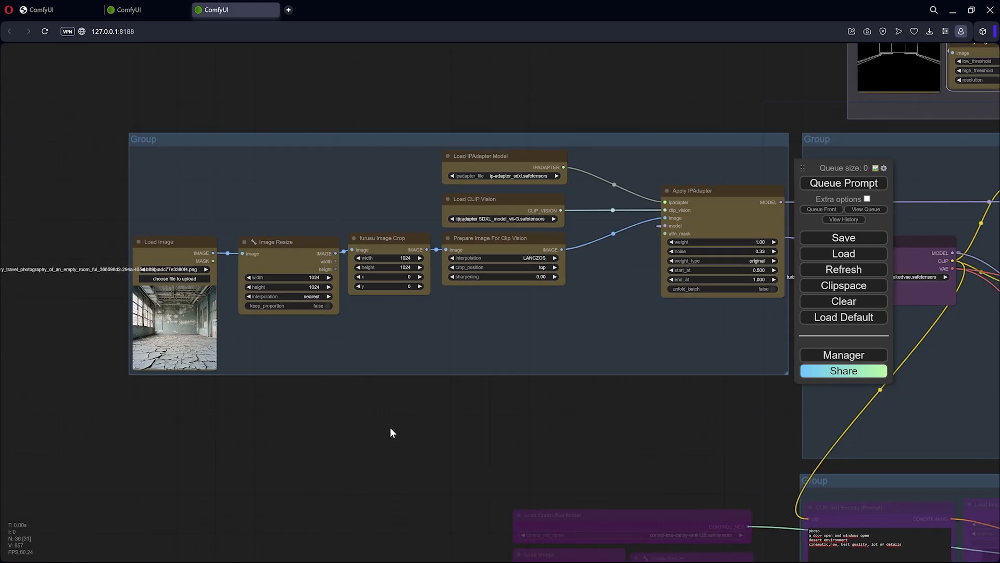
drag(736, 408, 145, 407)
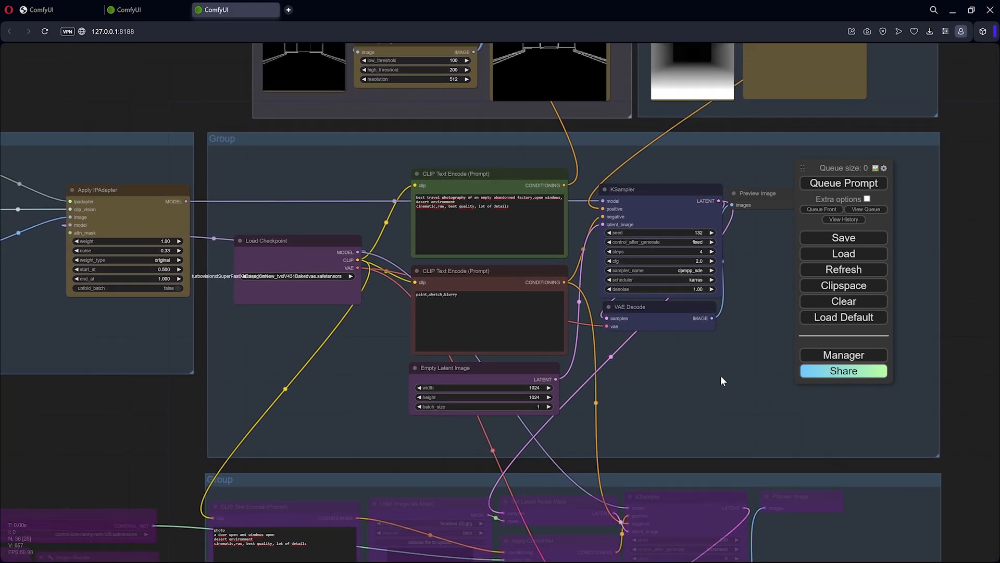
scroll(721, 374, down, 3)
drag(360, 175, 274, 184)
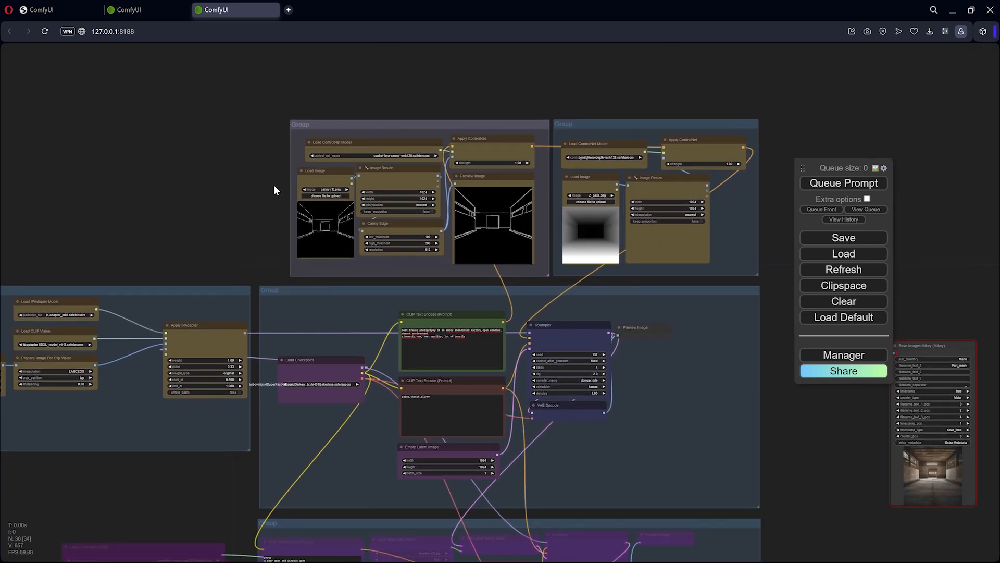
scroll(535, 182, up, 3)
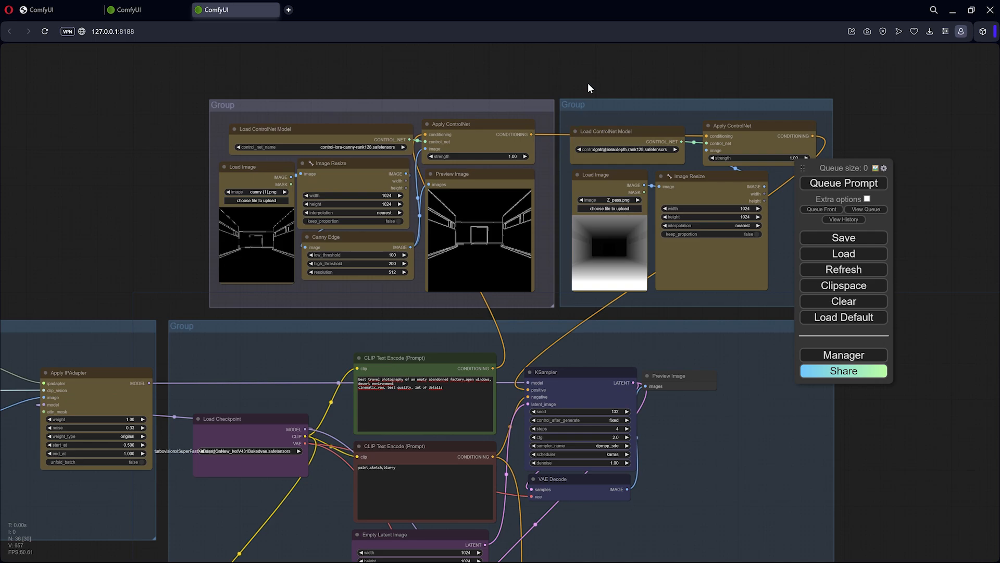
drag(588, 84, 499, 34)
drag(774, 351, 744, 250)
scroll(596, 316, up, 2)
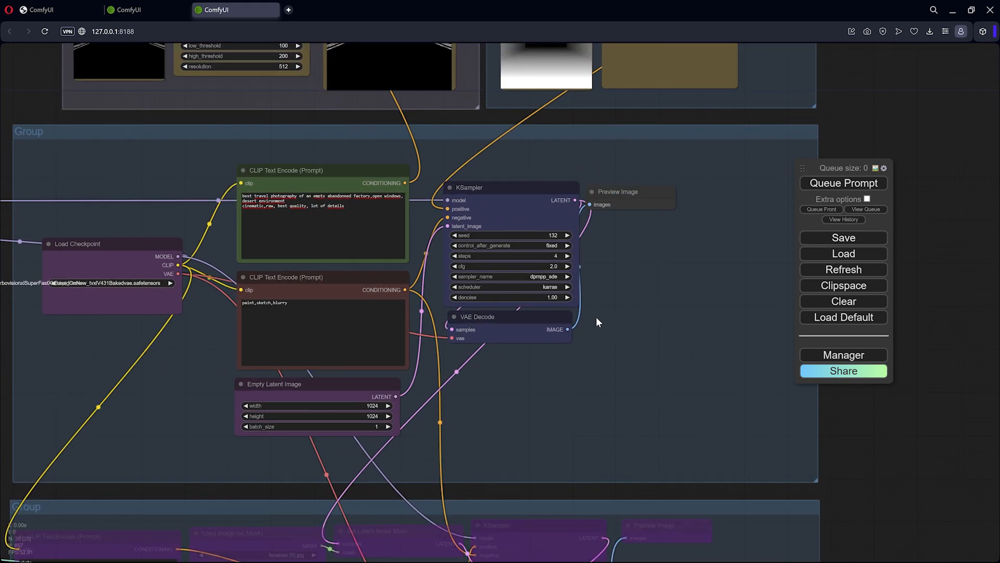
Move the floating queue menu clear of the Preview Image node in the main sampling group
drag(596, 317, 697, 299)
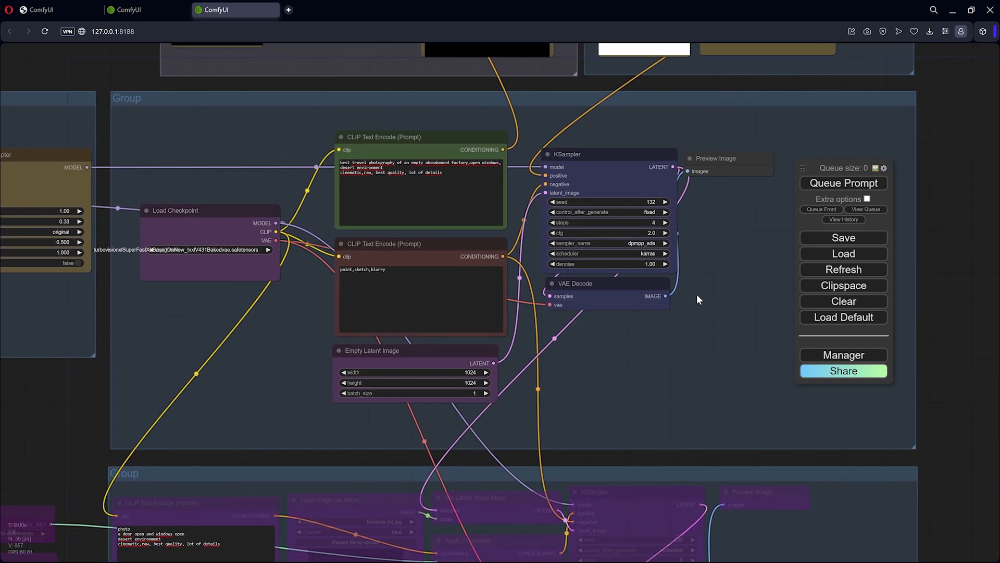
drag(829, 163, 849, 132)
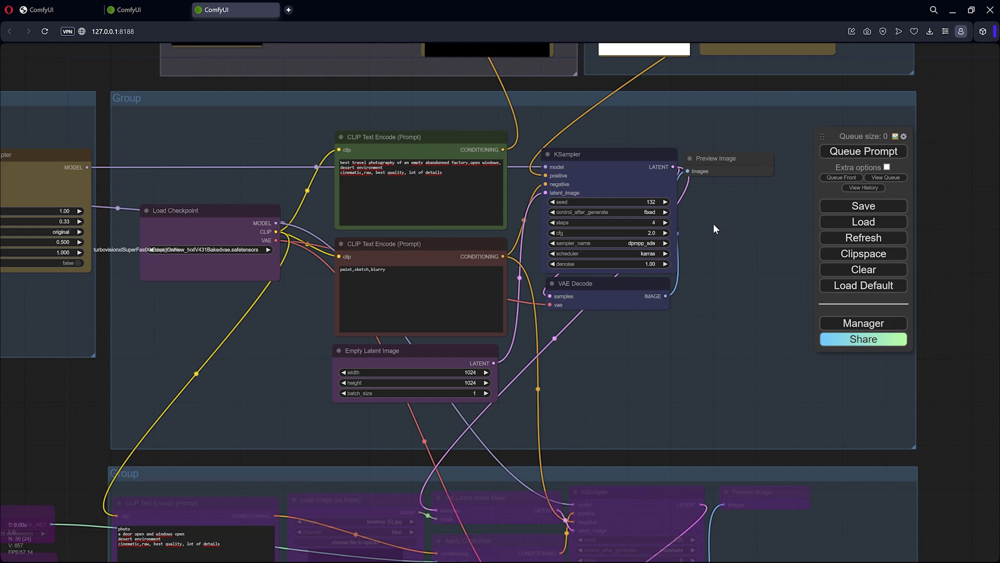
scroll(711, 223, up, 4)
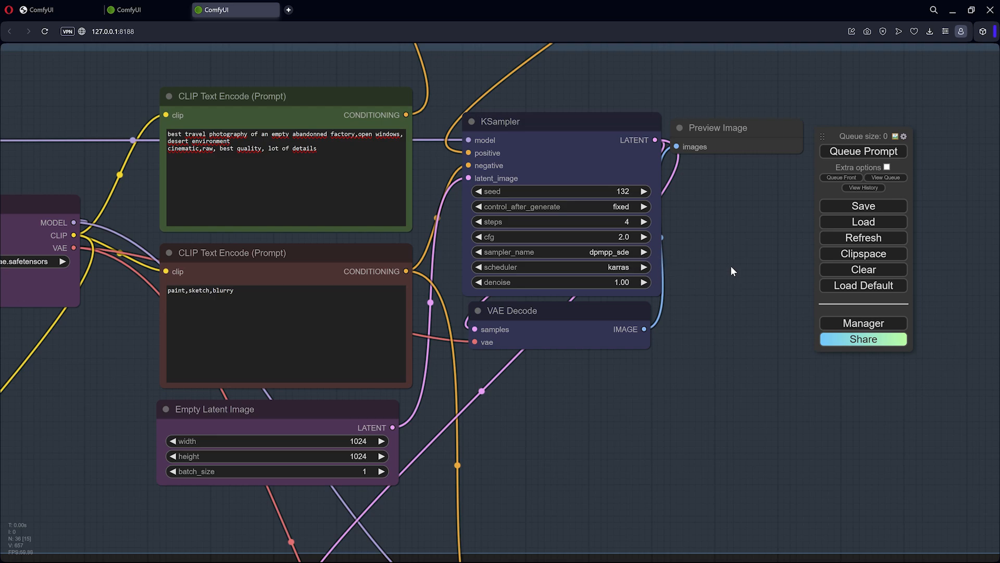
Inspect the generated factory interior in the main group's Preview Image node alongside the KSampler settings
scroll(730, 265, down, 8)
scroll(713, 261, up, 15)
scroll(637, 249, up, 3)
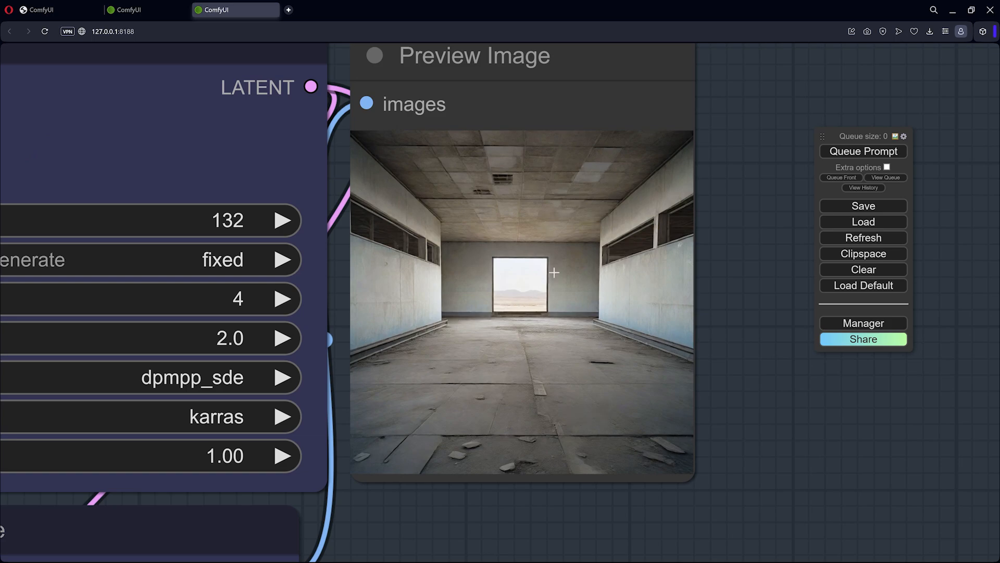
scroll(552, 208, down, 3)
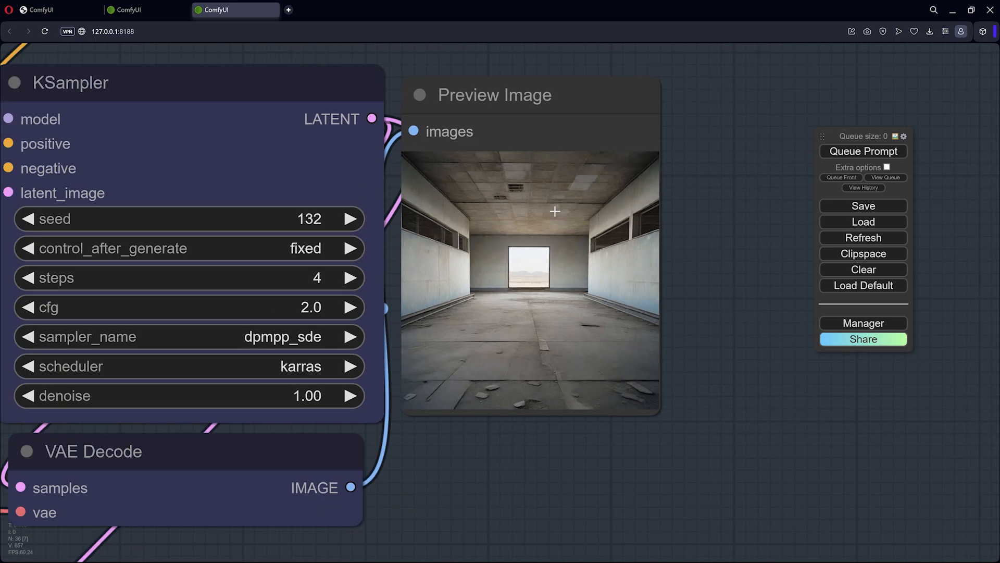
drag(445, 77, 605, 66)
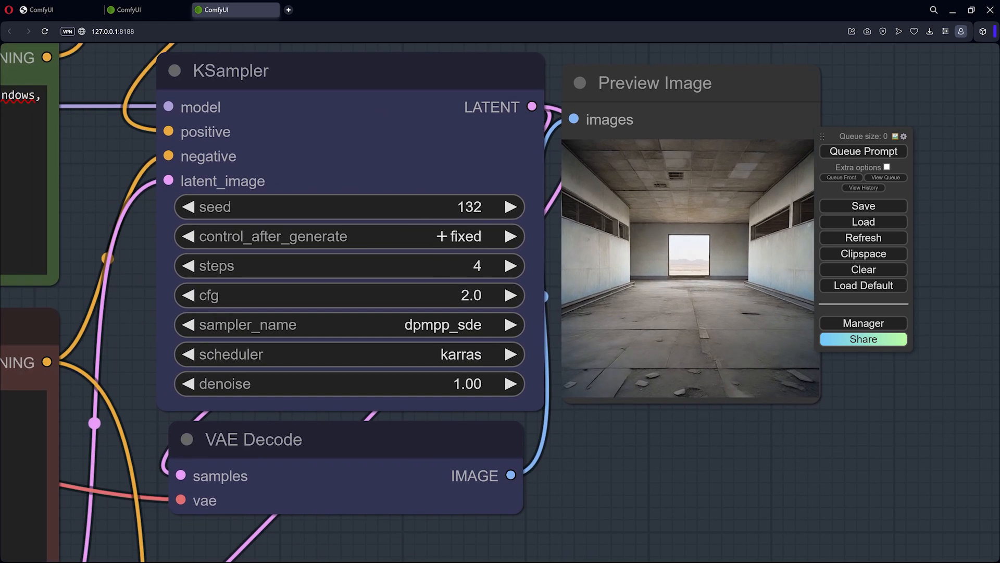
scroll(470, 236, down, 13)
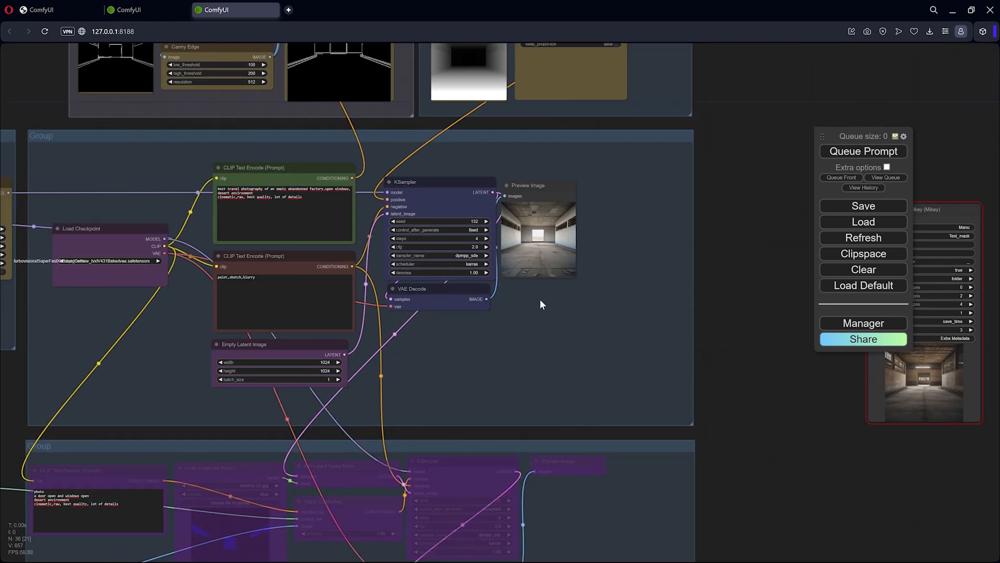
Look over the bypassed door-and-window group below the main group, and check the end-wall opening and side windows in the generated image
drag(415, 439, 549, 212)
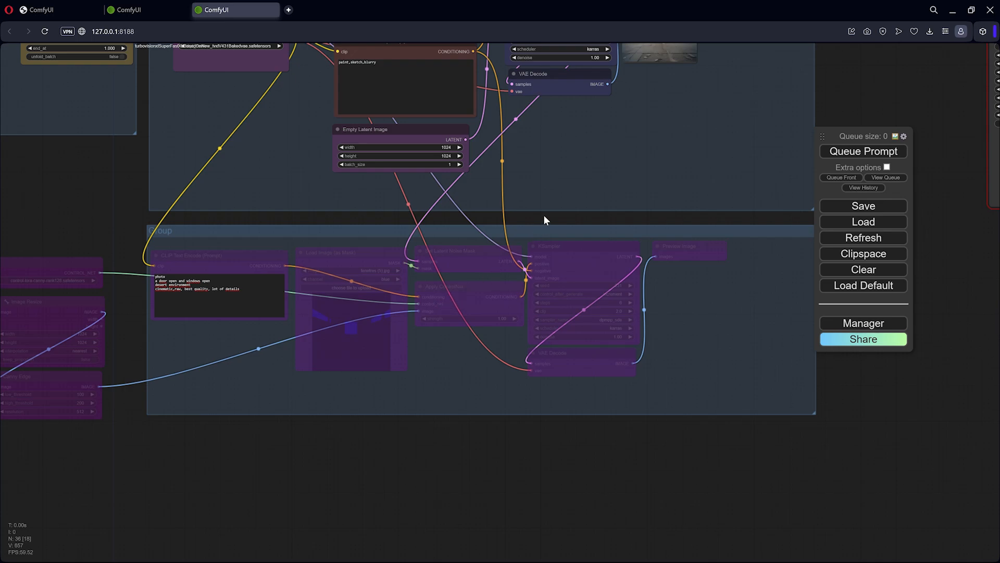
drag(543, 214, 395, 437)
scroll(508, 265, up, 1)
scroll(509, 263, up, 15)
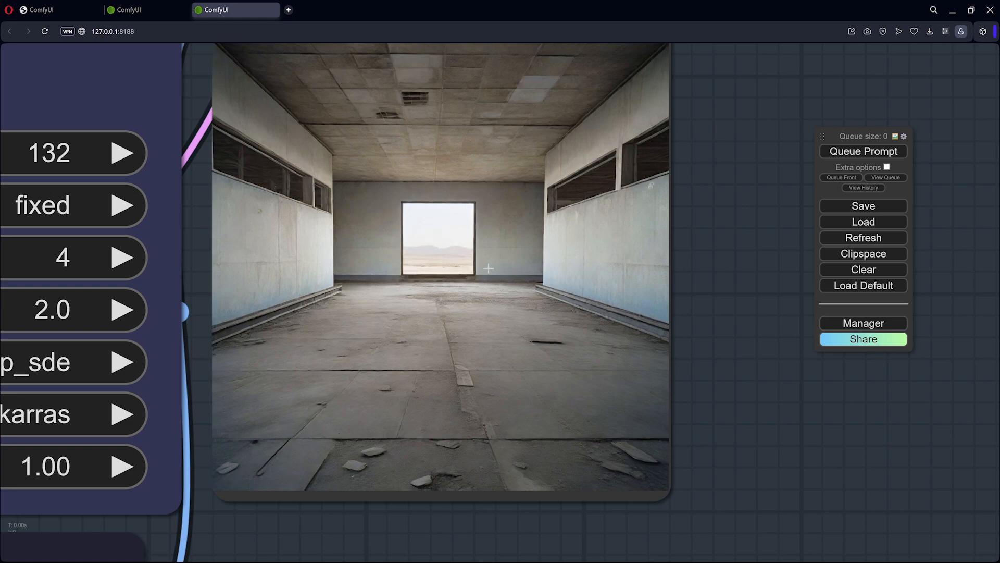
Duplicate the main group's KSampler, VAE Decode, Preview Image and positive prompt nodes into the space below, keeping their incoming connections
scroll(442, 226, down, 9)
scroll(436, 226, down, 8)
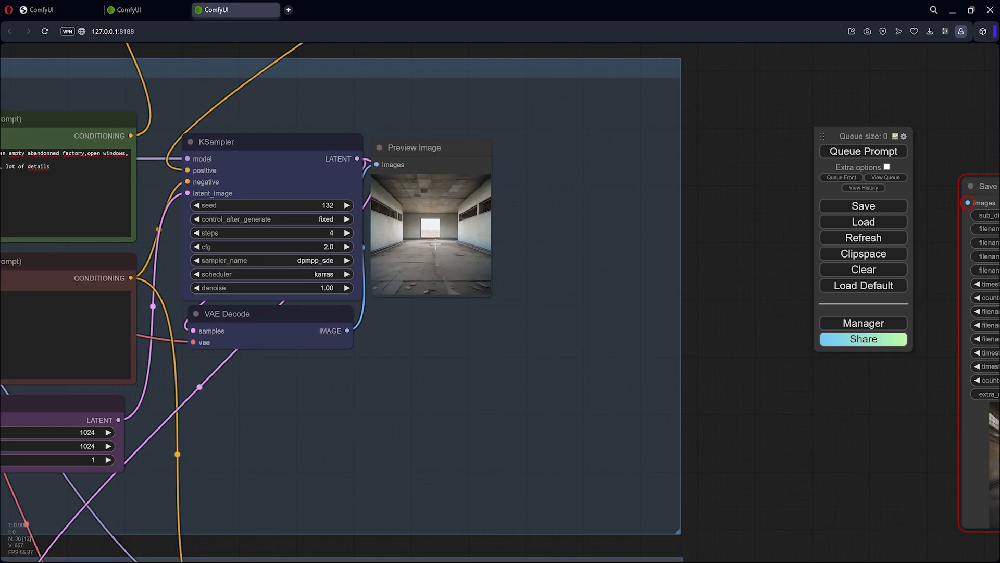
drag(325, 429, 496, 281)
scroll(530, 261, down, 2)
drag(484, 318, 557, 74)
drag(240, 84, 217, 437)
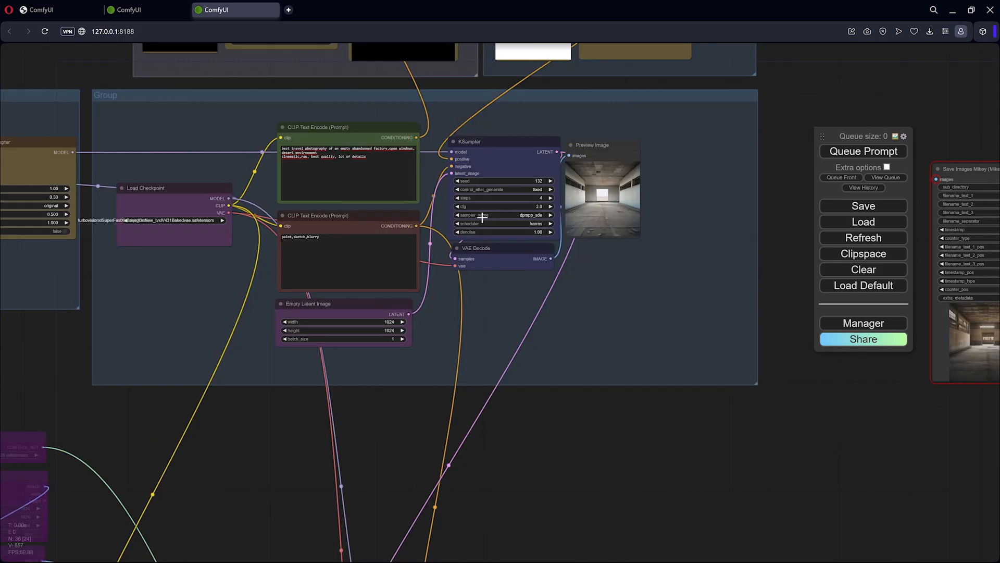
drag(489, 143, 488, 136)
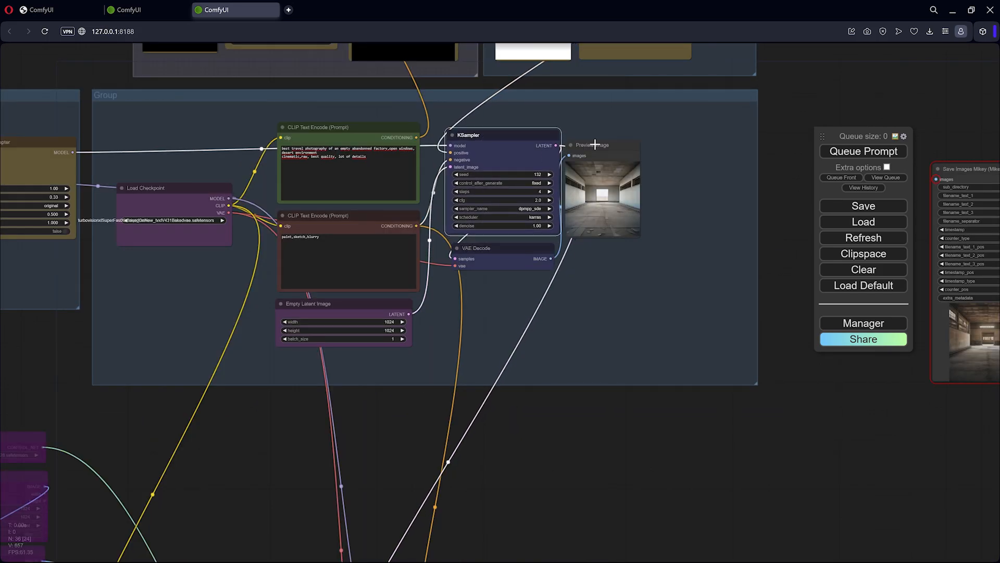
shift+click(595, 144)
shift+click(500, 248)
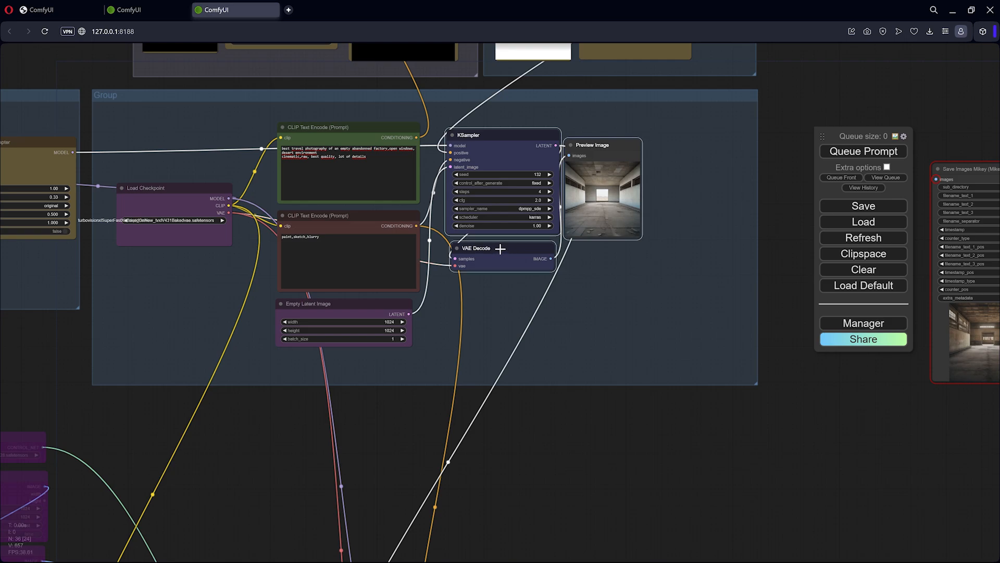
shift+click(335, 128)
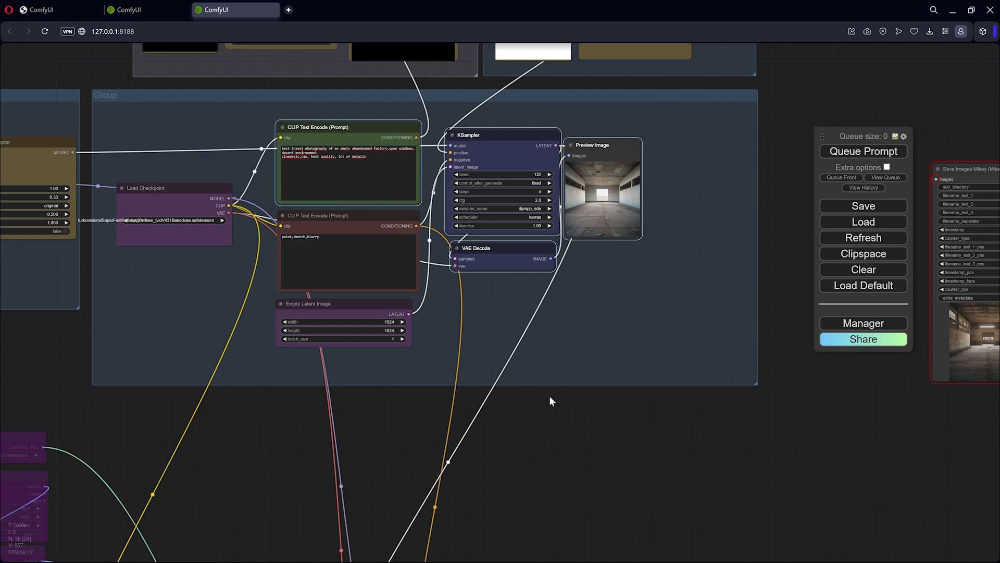
drag(563, 431, 517, 305)
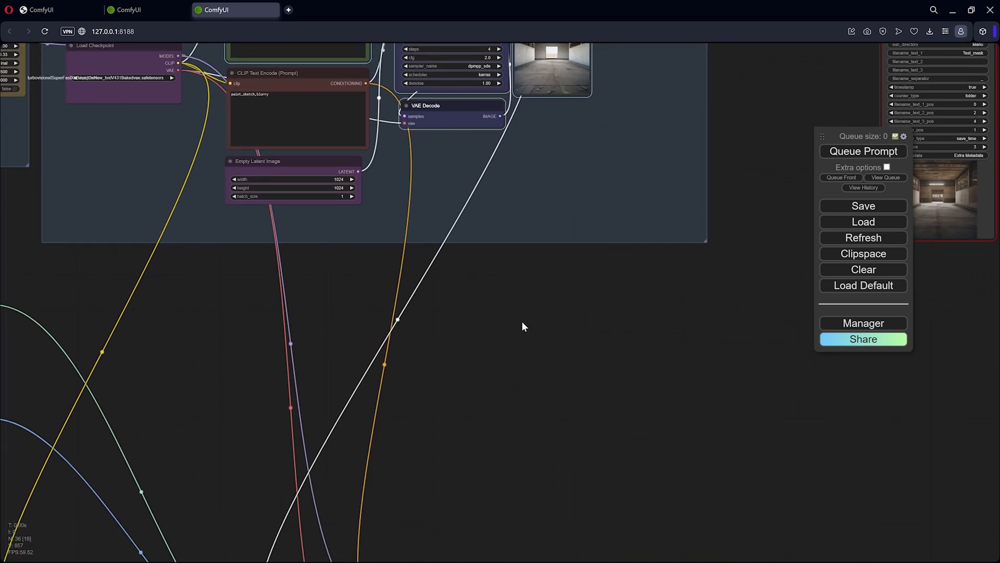
key(ctrl+shift+v)
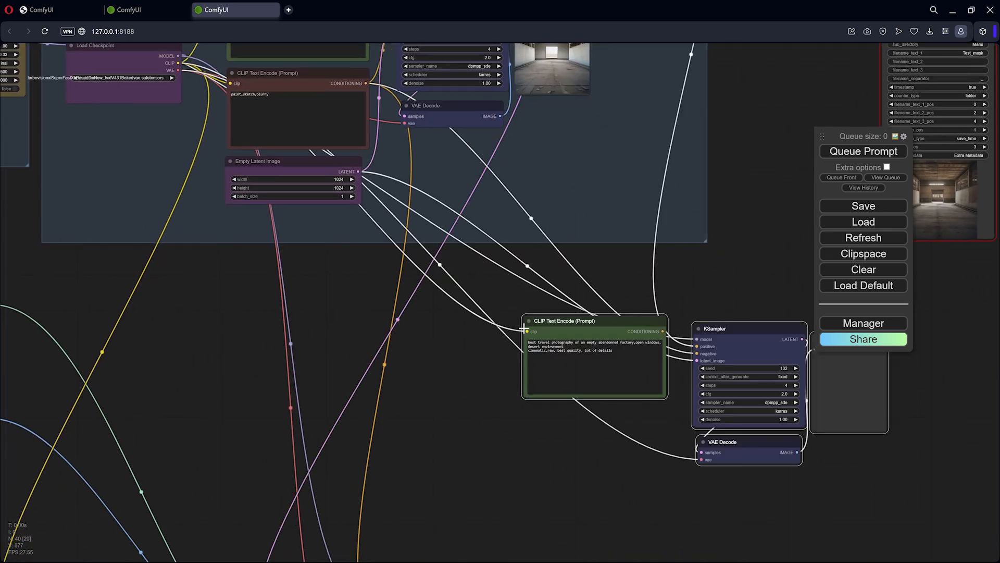
Arrange the copied prompt, KSampler, VAE Decode and Preview Image nodes beneath the main group, clear of the floating queue menu
drag(581, 330, 416, 328)
drag(564, 323, 569, 307)
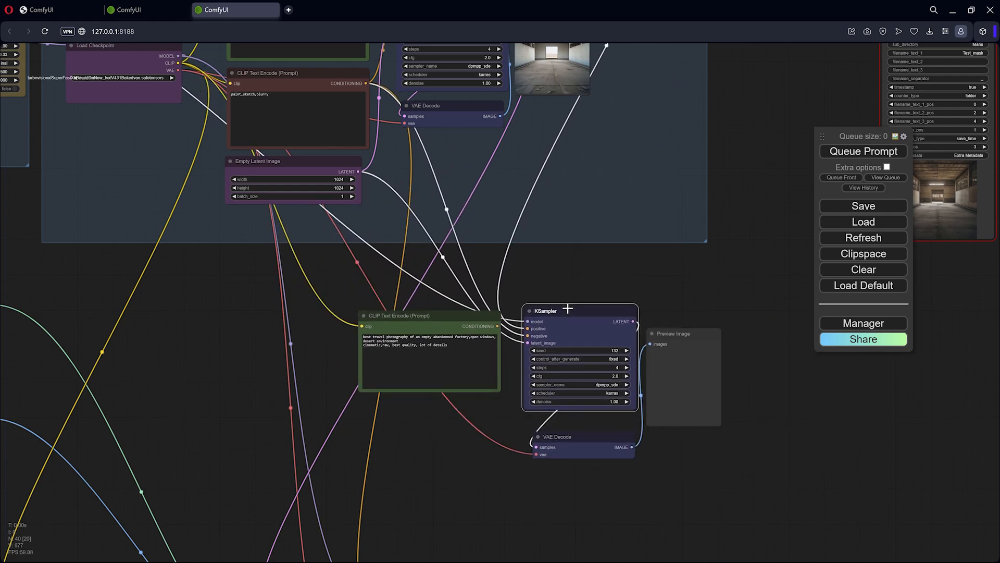
drag(465, 322, 446, 337)
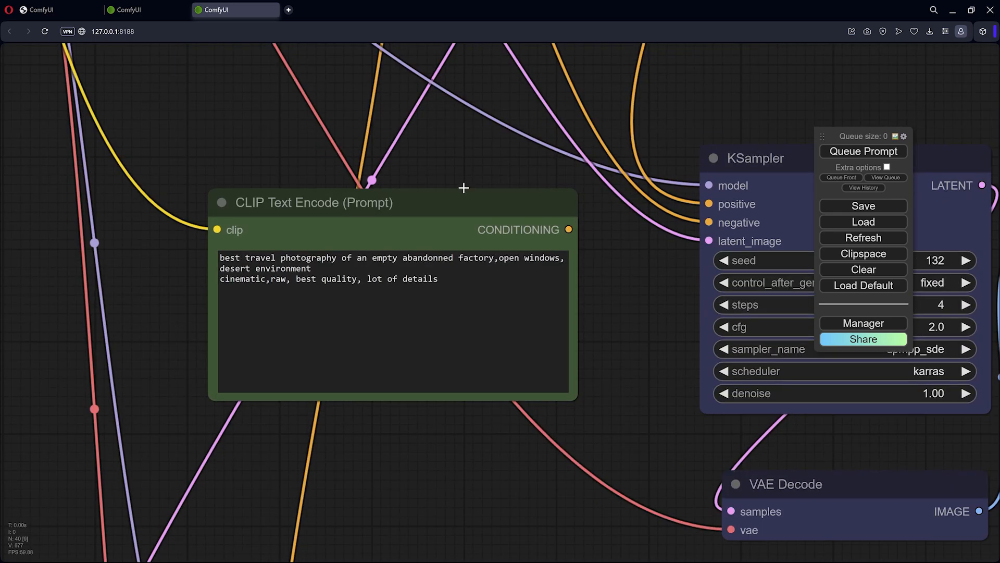
Replace the copied prompt's text with "photo a door open and windows open desert environment cinematic,raw, best quality, lot of details"
drag(463, 188, 468, 154)
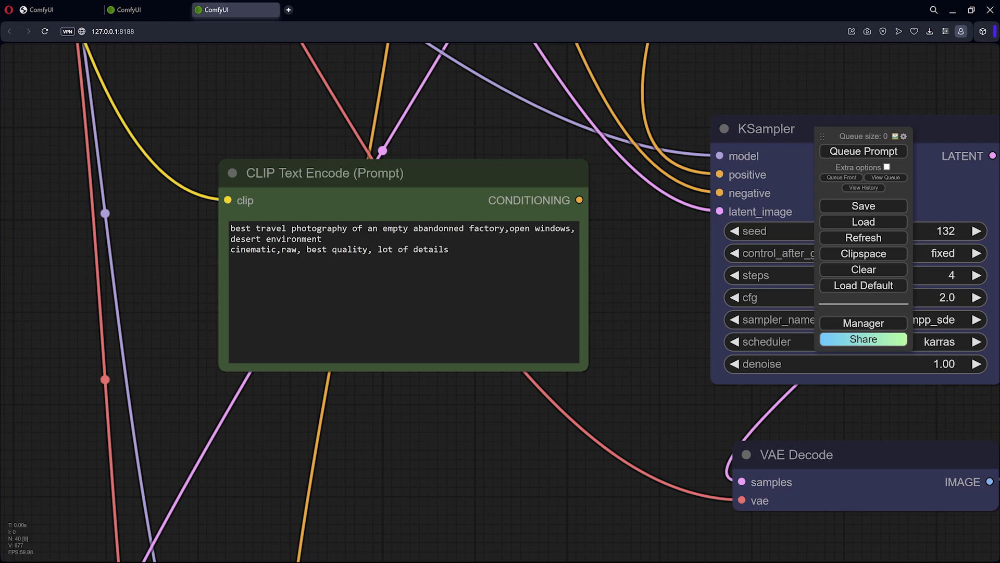
drag(456, 249, 227, 214)
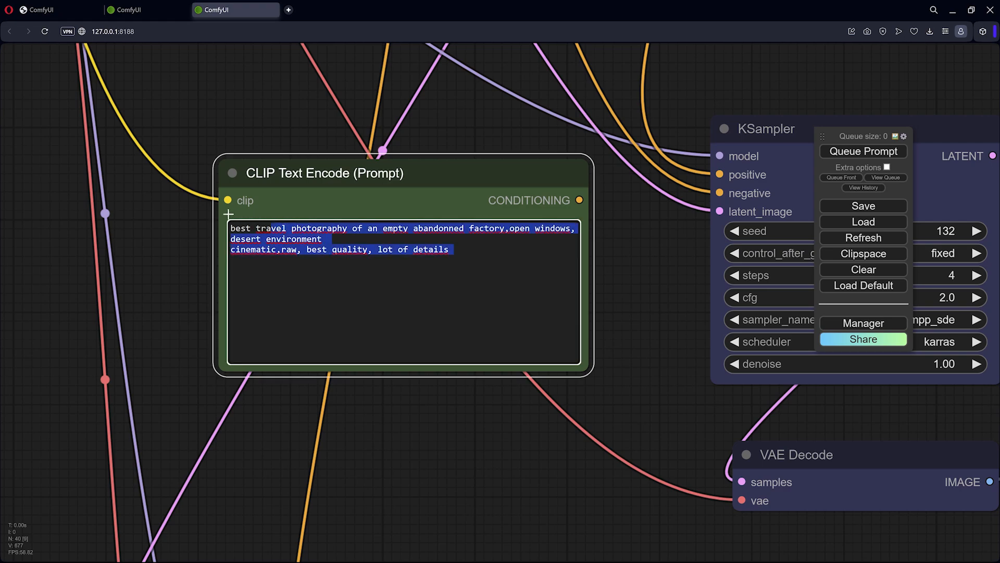
drag(354, 240, 280, 236)
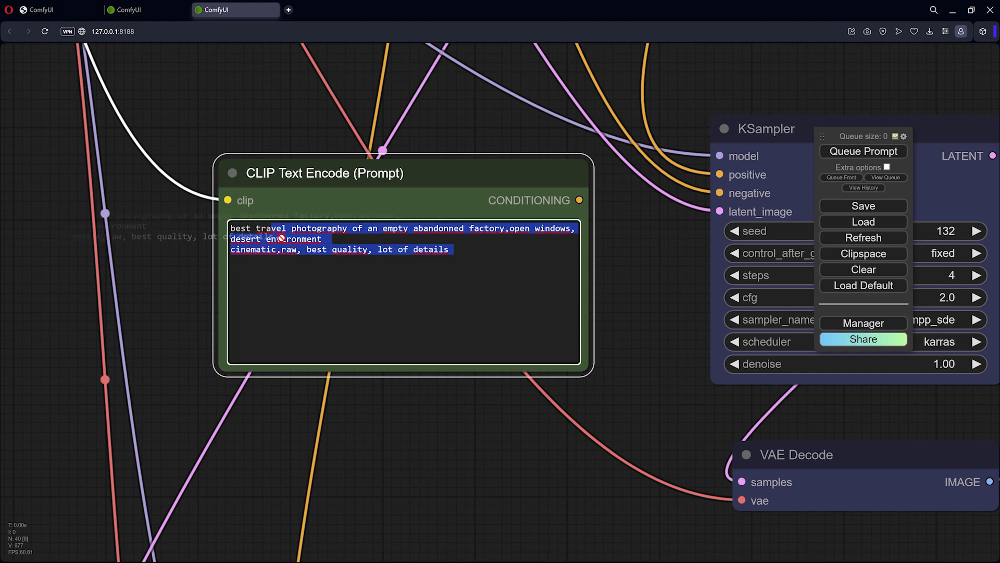
key(ctrl+a)
text(photo a door open and windows open desert environment cinematic,raw, best quality, lot of details)
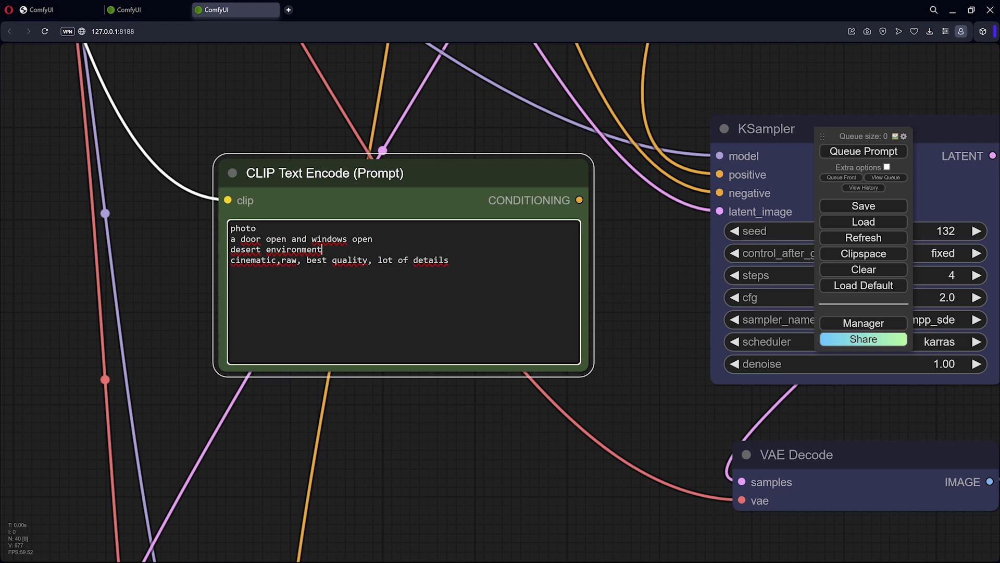
Review the desert environment and open door wording in the copied prompt node
key(shift+Left)
key(shift+Left)
key(shift+Left)
key(shift+Left)
key(shift+Left)
key(shift+Left)
key(shift+Left)
key(shift+Left)
key(shift+Left)
key(shift+Left)
key(shift+Left)
key(shift+Left)
key(shift+Left)
key(shift+Left)
key(shift+Left)
key(shift+Left)
key(shift+Left)
key(shift+Left)
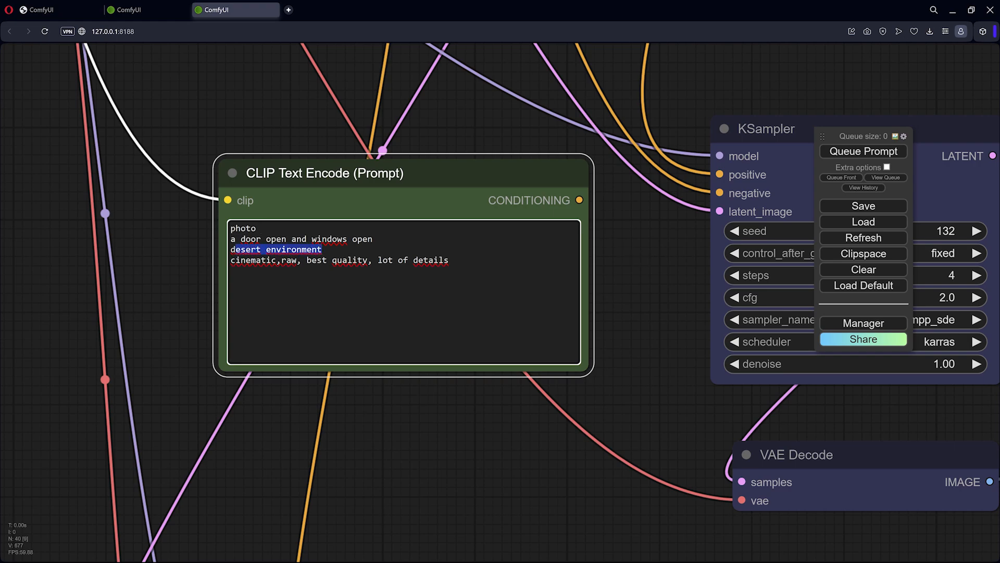
drag(231, 239, 286, 239)
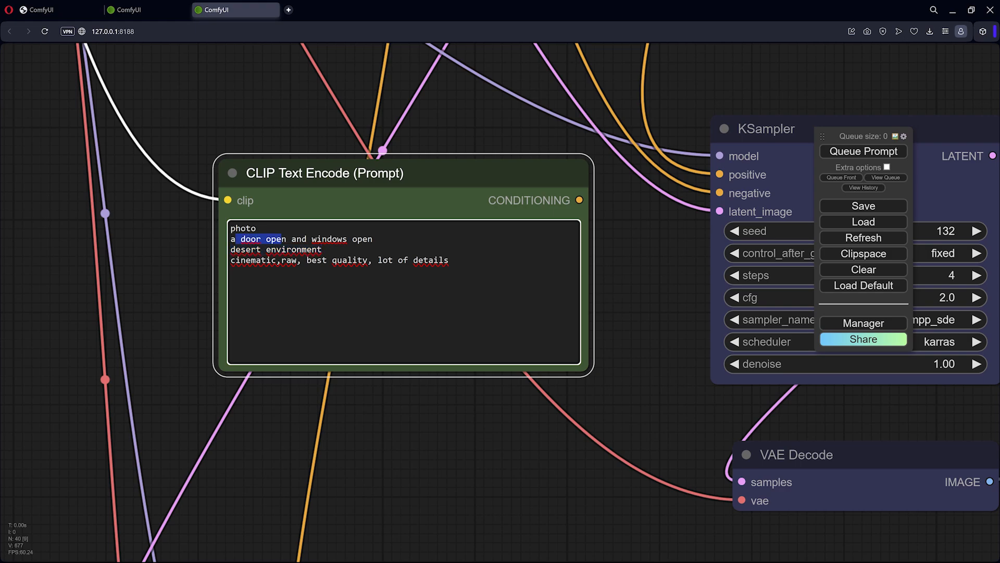
click(323, 249)
Connect the copied prompt's conditioning output to the copied KSampler's positive input
scroll(646, 282, down, 3)
drag(637, 294, 319, 484)
scroll(534, 338, down, 5)
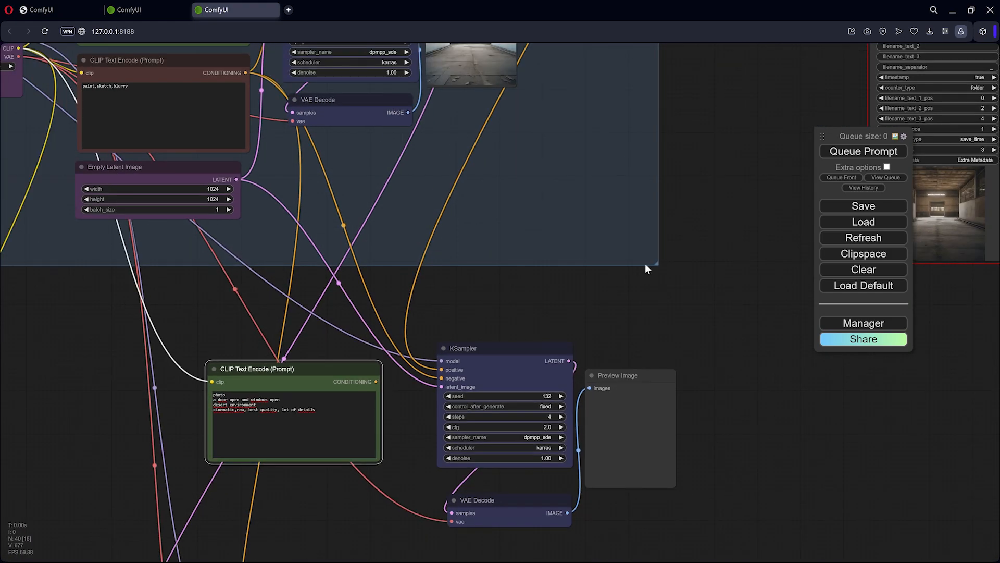
drag(682, 211, 678, 378)
scroll(474, 205, up, 7)
scroll(480, 231, down, 5)
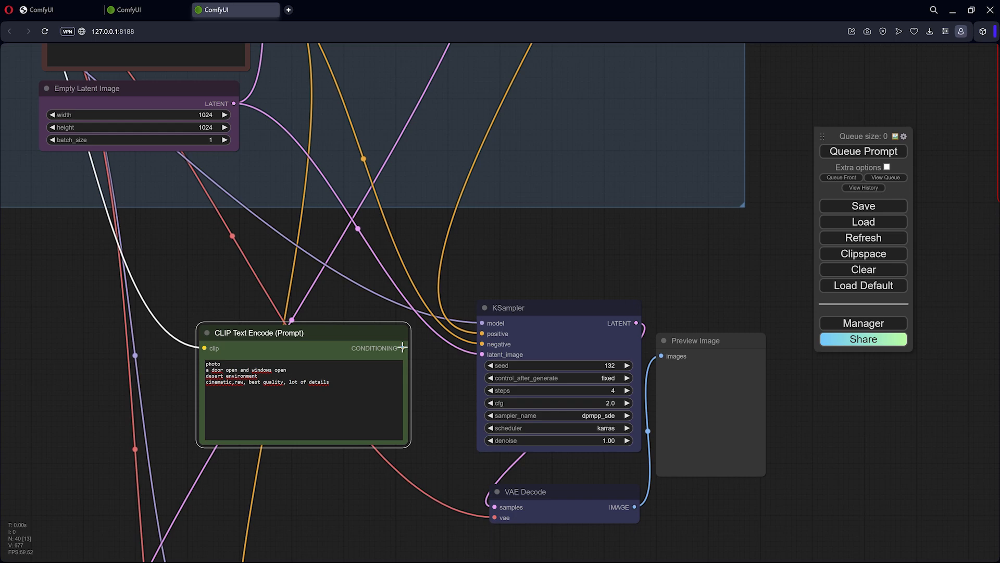
drag(403, 347, 484, 335)
Add a Set Latent Noise Mask node and place it just below the copied prompt node
scroll(433, 273, down, 5)
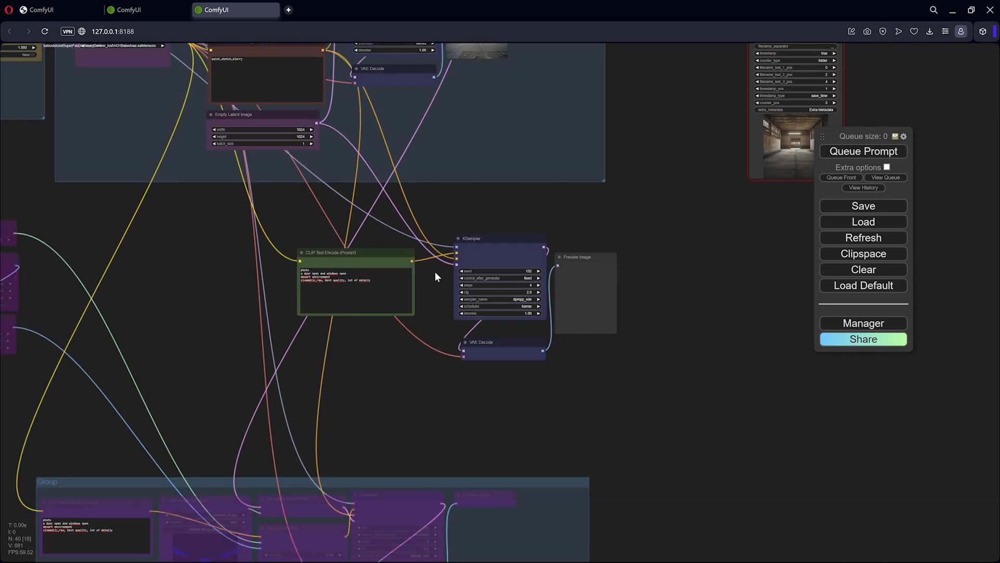
drag(477, 225, 496, 175)
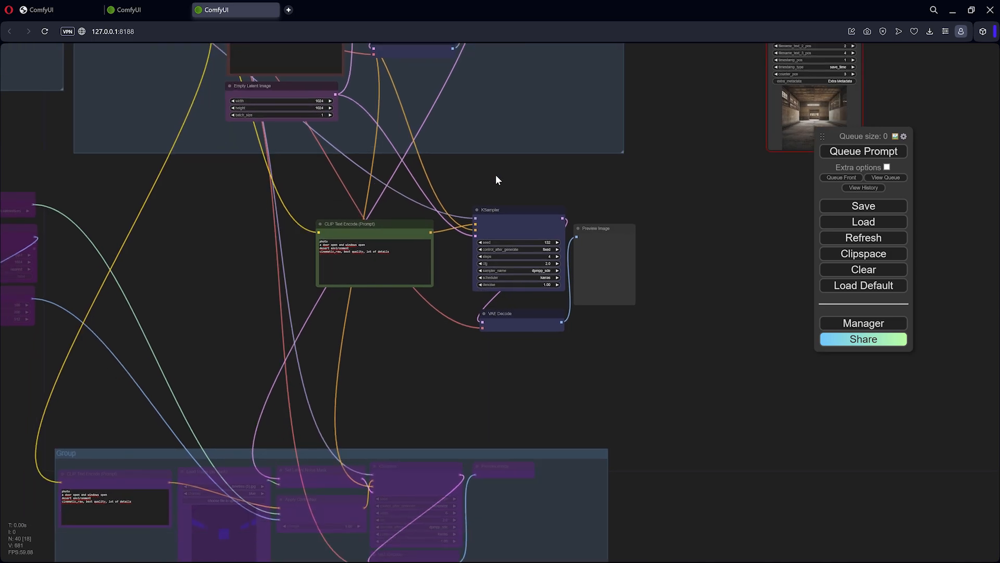
scroll(416, 348, up, 8)
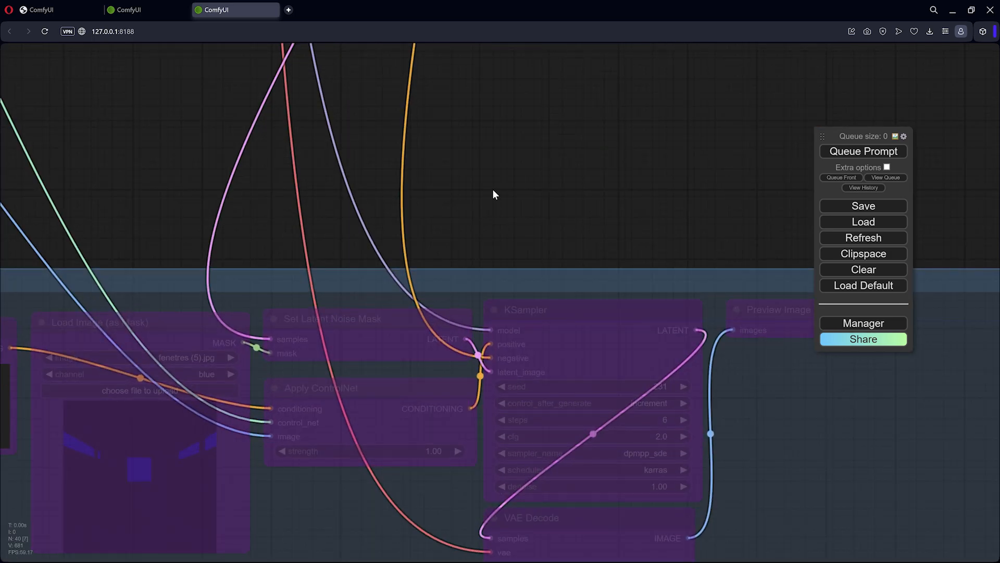
drag(494, 195, 486, 244)
scroll(486, 243, down, 5)
double_click(390, 340)
text(late)
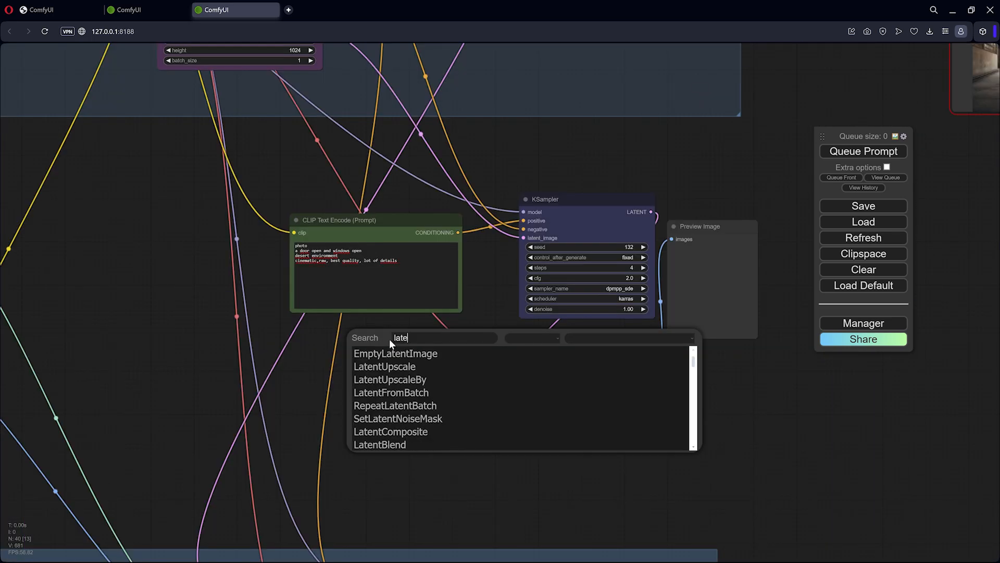
click(414, 422)
drag(442, 334, 432, 348)
scroll(458, 327, down, 4)
scroll(457, 328, up, 4)
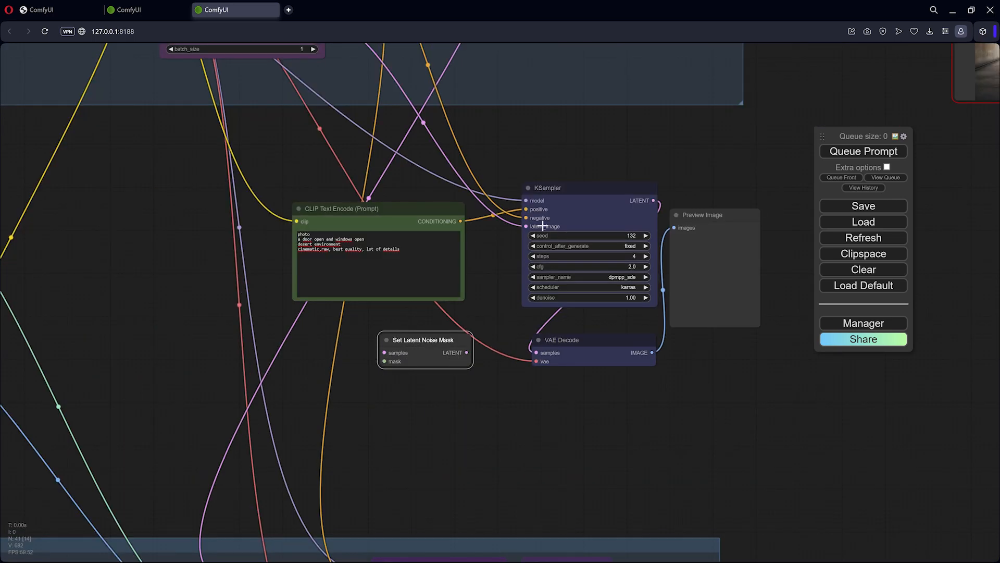
Shift the main group's Preview Image aside and link the main KSampler's latent output to the noise mask node's samples input
scroll(491, 281, down, 5)
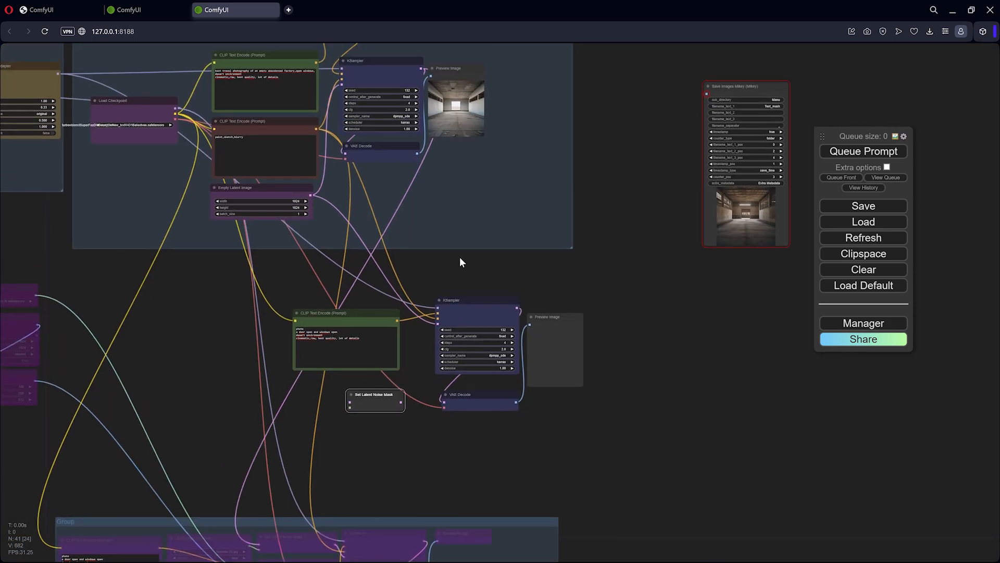
drag(448, 68, 487, 82)
drag(411, 64, 350, 402)
Connect the Set Latent Noise Mask's latent output to the copied KSampler's latent_image input
scroll(364, 404, up, 8)
drag(377, 386, 378, 383)
drag(444, 398, 522, 233)
Add a Load Image (as Mask) node connected to the noise mask node's mask input and position it beside that node
scroll(512, 368, down, 4)
drag(509, 387, 617, 318)
scroll(616, 317, up, 4)
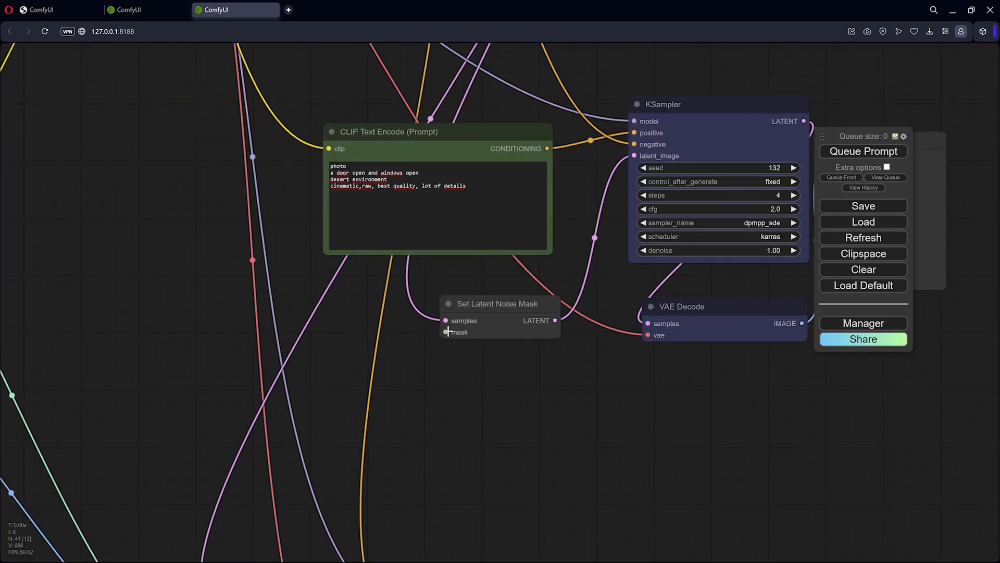
drag(449, 331, 209, 337)
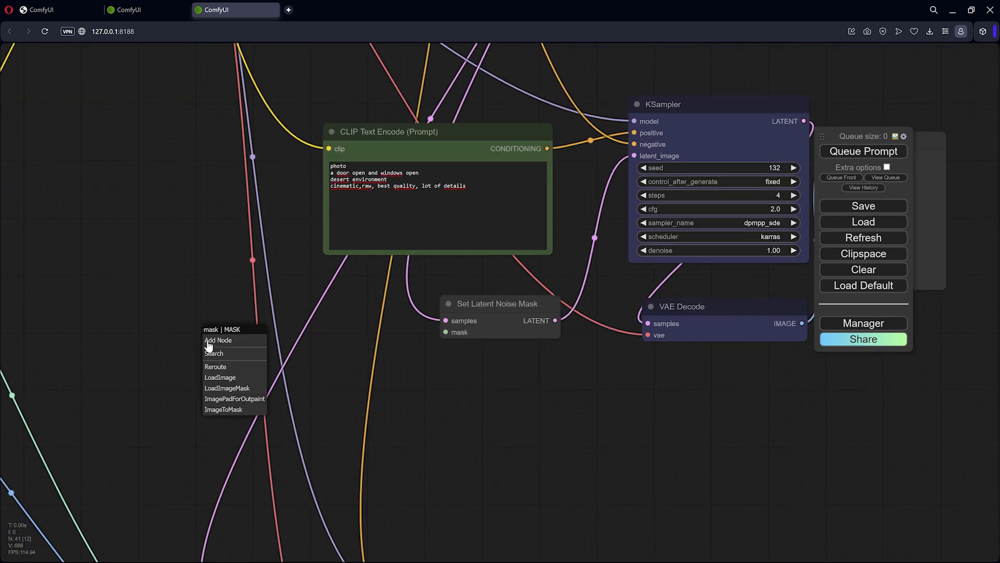
click(214, 390)
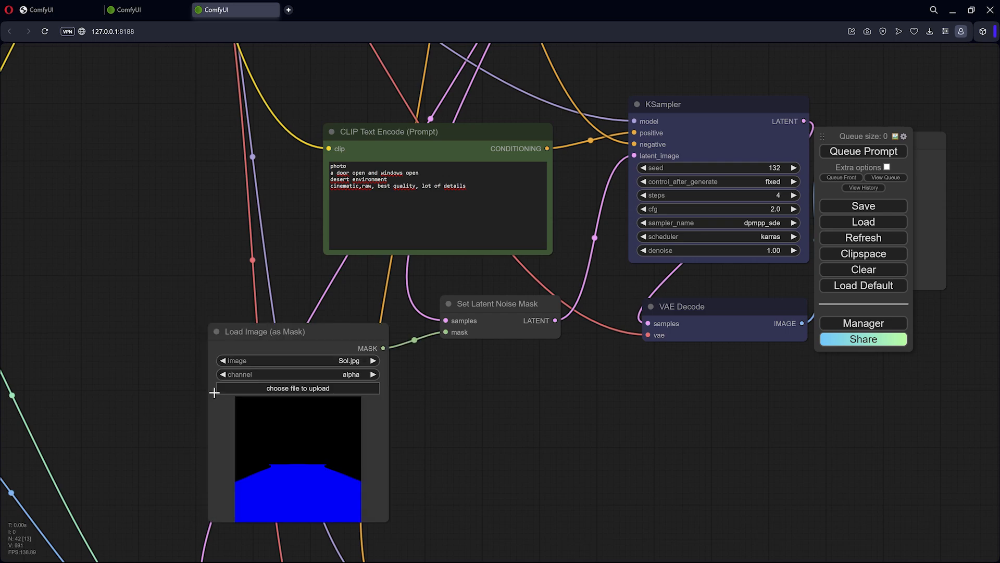
drag(302, 333, 196, 286)
Load fenetres (6).jpg as the mask image and set its channel to blue
scroll(335, 353, down, 2)
drag(334, 348, 380, 282)
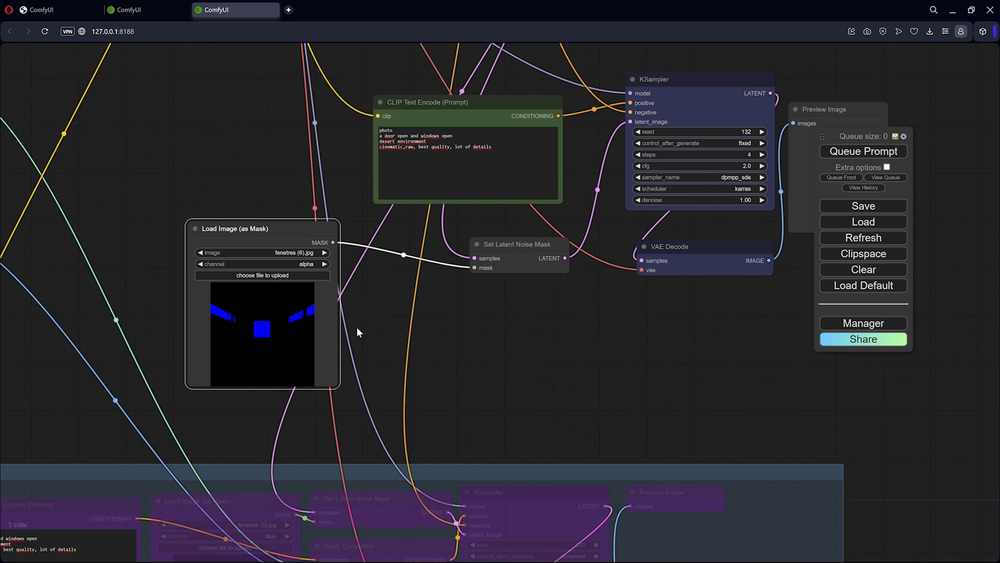
scroll(308, 293, up, 3)
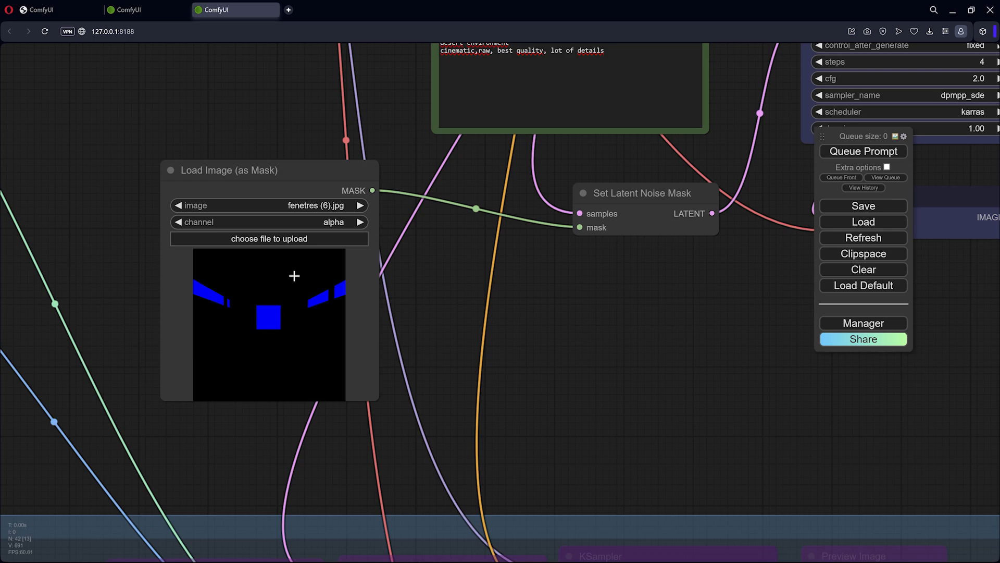
click(338, 222)
click(337, 260)
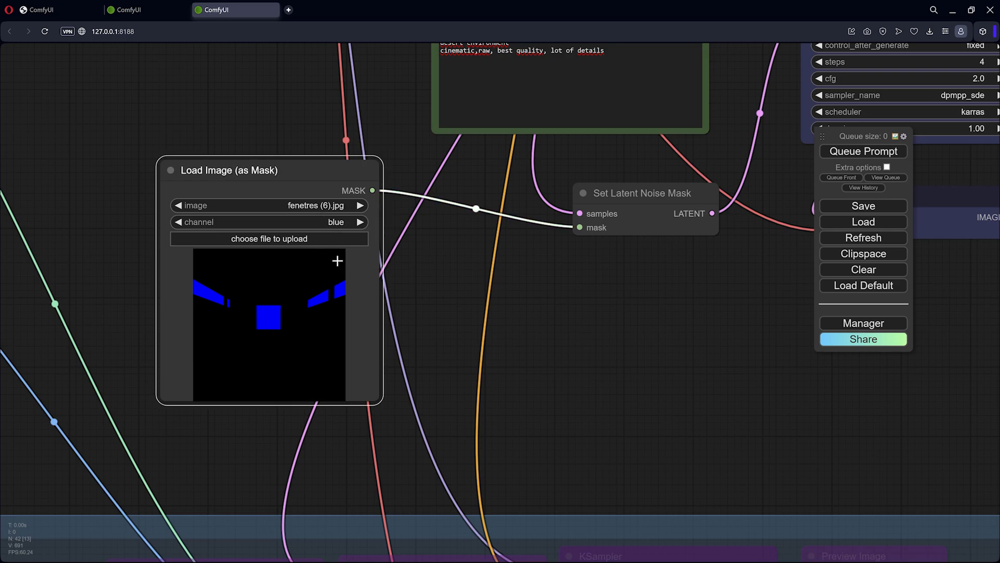
Queue the prompt to generate the masked door-and-window pass
scroll(445, 303, down, 4)
drag(499, 305, 434, 333)
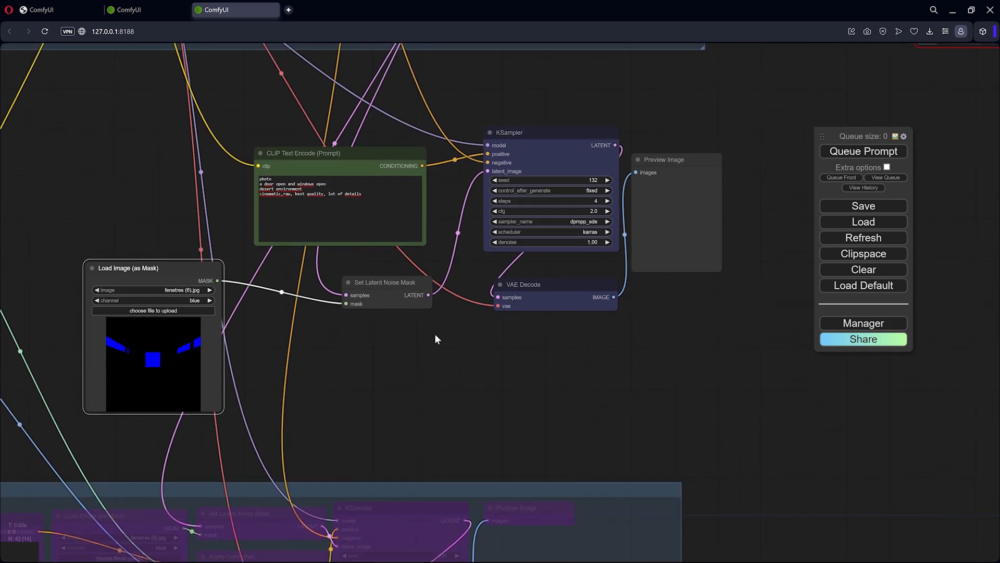
scroll(434, 333, down, 3)
click(864, 152)
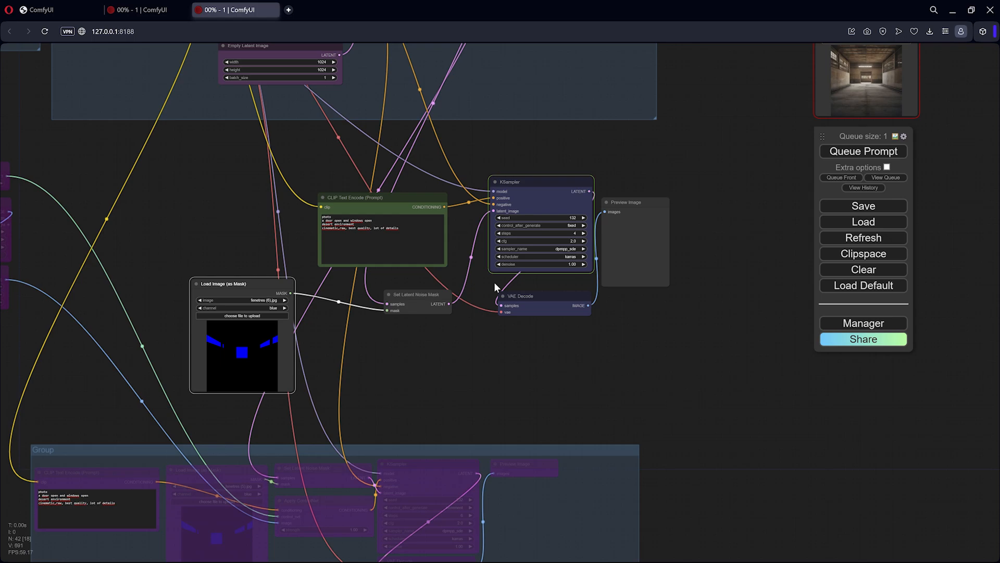
Inspect the side windows and end-wall opening in the second pass's preview, and compare them with the main group's image
drag(485, 58, 445, 196)
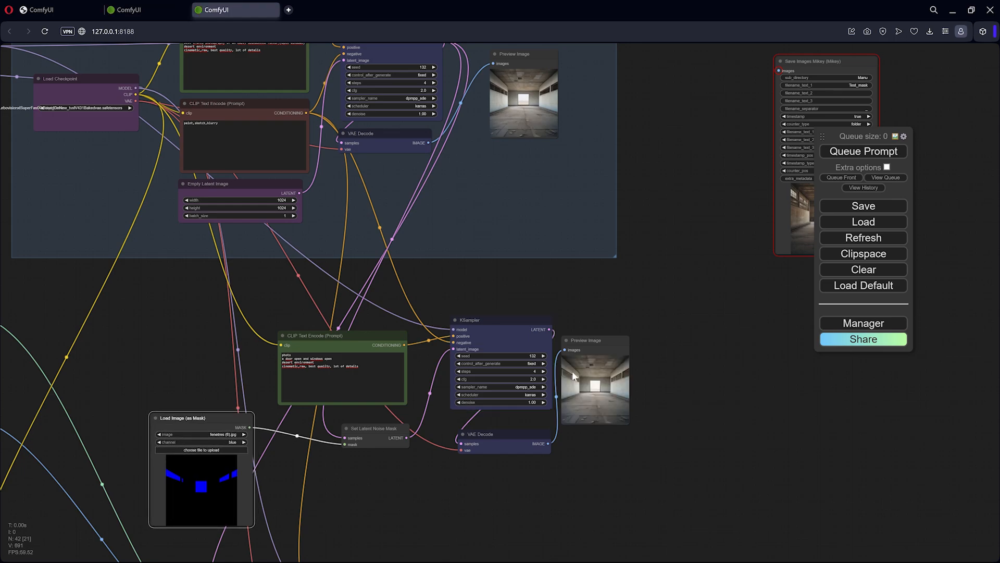
scroll(606, 383, up, 3)
scroll(608, 383, up, 15)
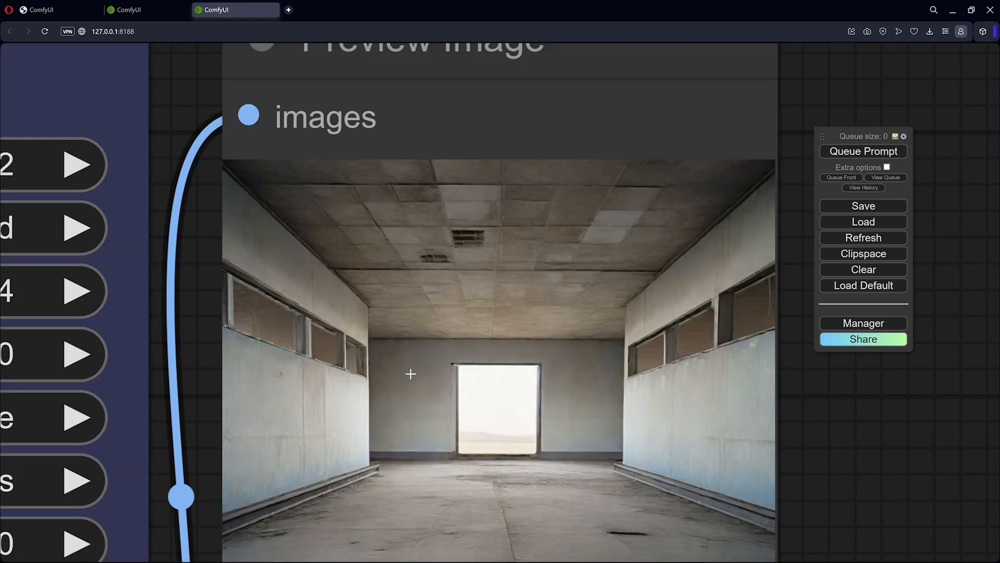
scroll(396, 373, down, 5)
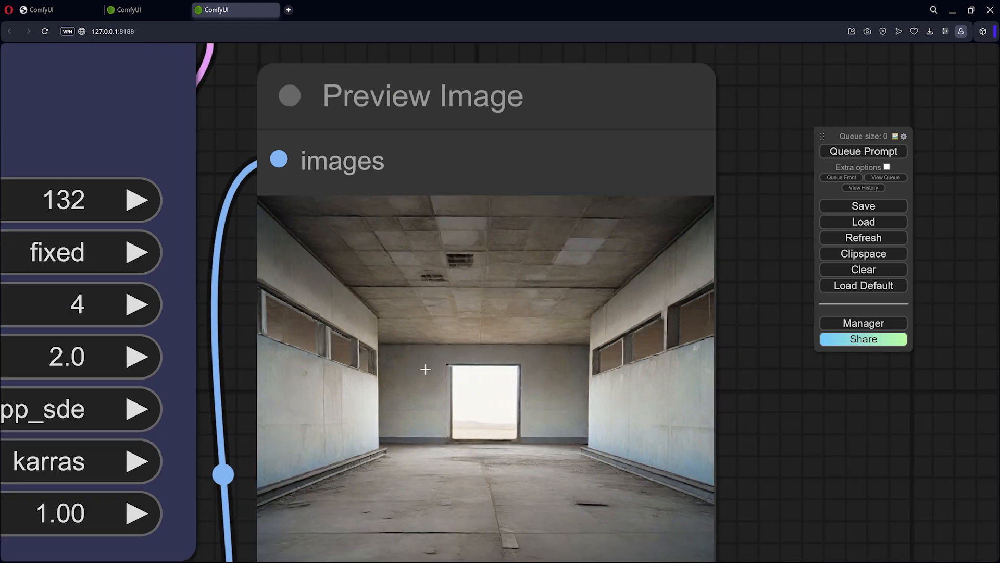
scroll(638, 345, down, 8)
drag(530, 289, 498, 465)
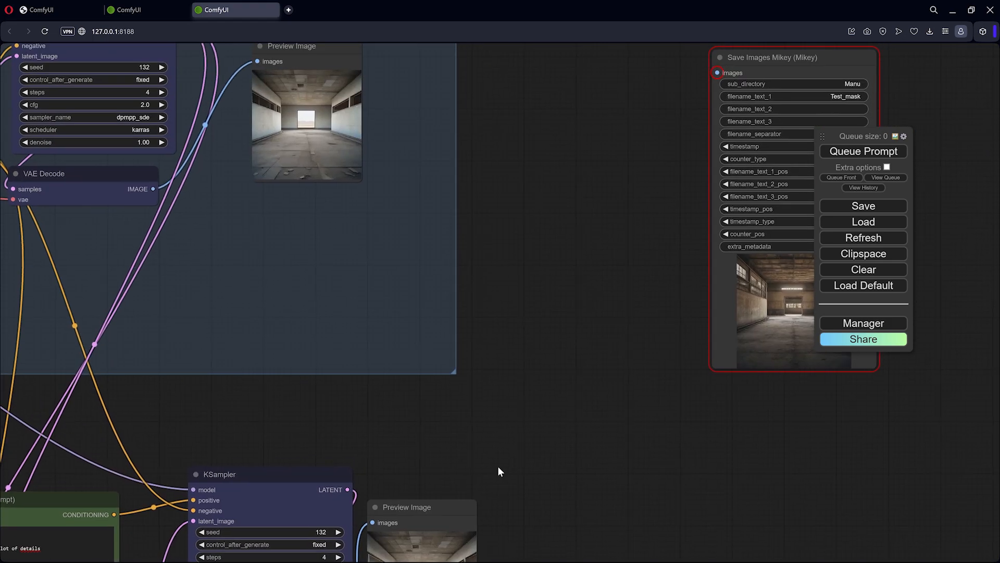
Place the main group's preview beside the second pass's preview, compare both images, and return the preview to its group
drag(326, 58, 561, 425)
drag(538, 354, 533, 125)
scroll(500, 355, up, 6)
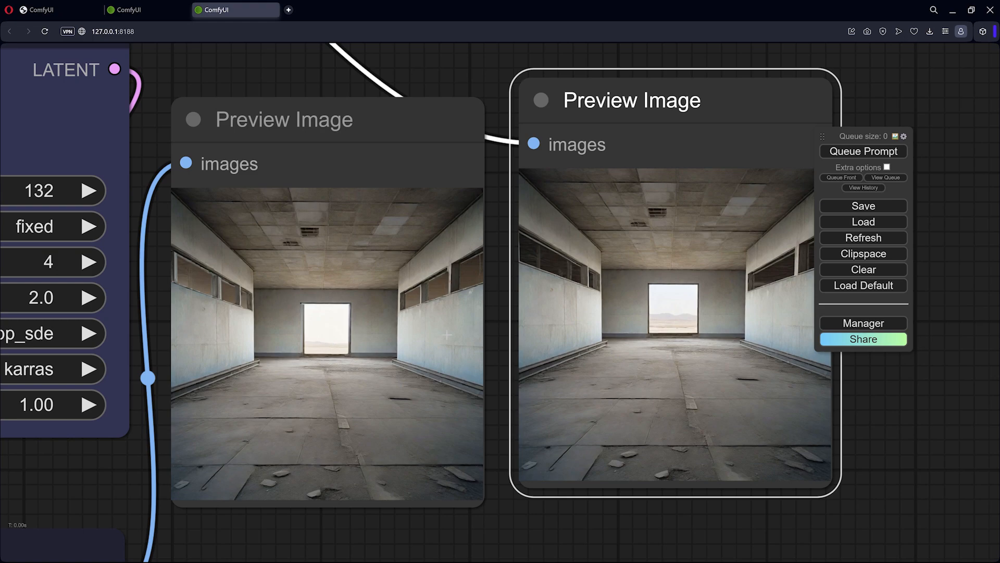
scroll(447, 335, down, 5)
scroll(657, 303, down, 5)
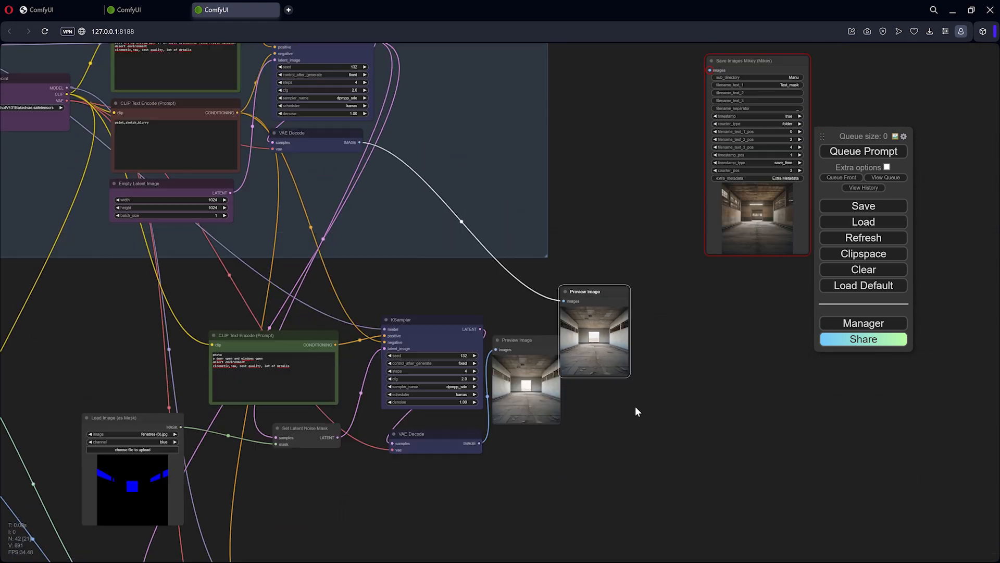
drag(636, 407, 645, 430)
drag(607, 312, 482, 124)
Delete the ungrouped second-pass nodes: the prompt, Load Image (as Mask), Set Latent Noise Mask, KSampler, VAE Decode and Preview Image
drag(360, 519, 447, 286)
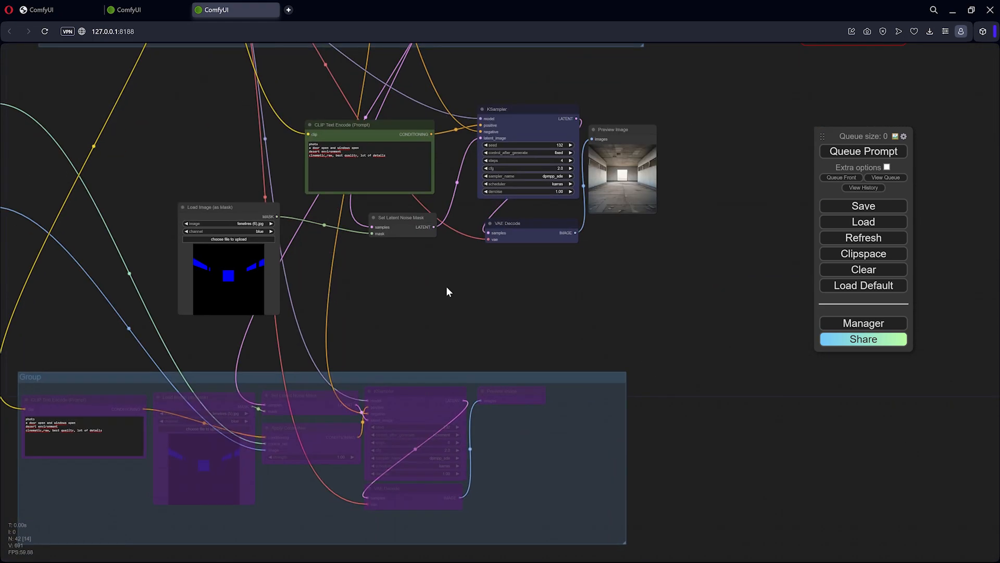
drag(347, 125, 346, 127)
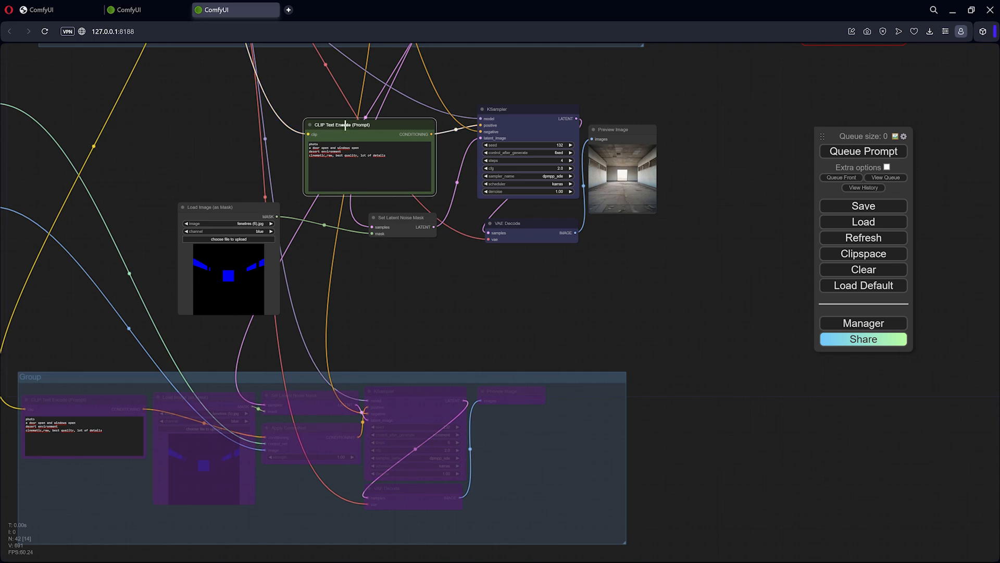
shift+click(234, 205)
shift+click(388, 213)
shift+click(498, 110)
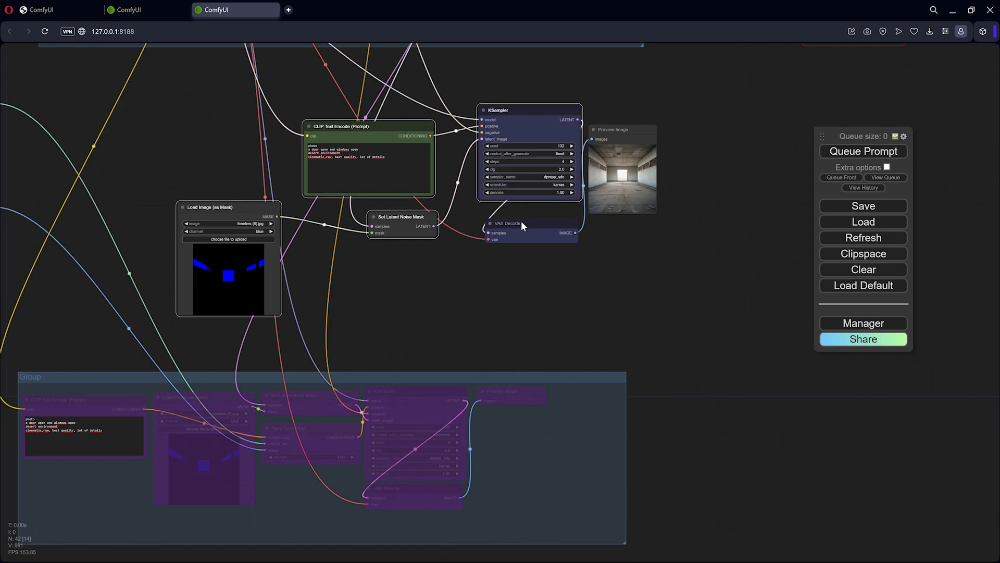
shift+click(518, 223)
shift+click(613, 131)
key(Delete)
Move the bypassed lower group up to sit directly below the main group
drag(398, 305, 428, 263)
drag(243, 338, 273, 53)
drag(263, 295, 361, 462)
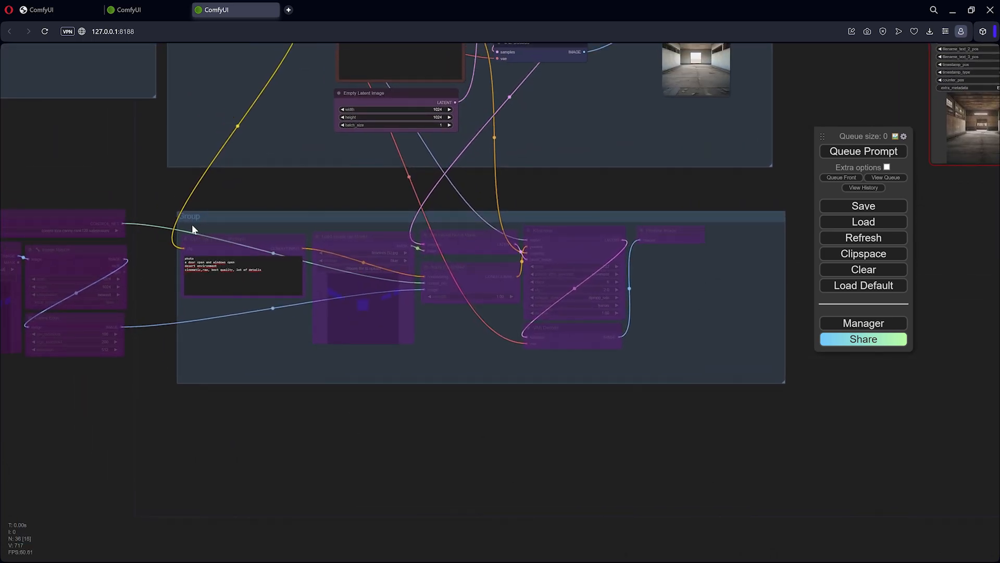
Re-enable the bypassed nodes in the lower group and the ControlNet loader, Load Image, Image Resize and Canny Edge nodes beside it
key(alt)
click(245, 405)
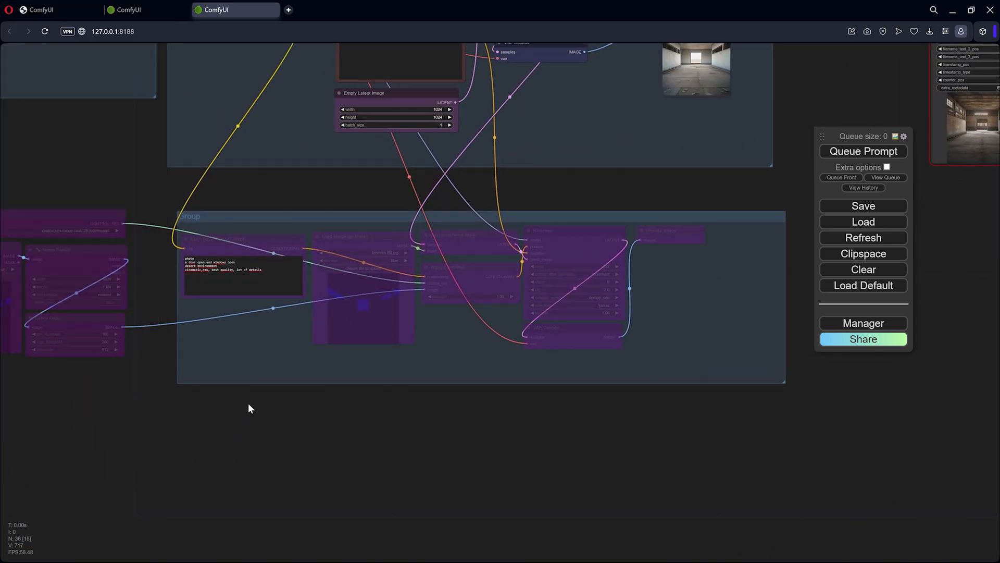
scroll(255, 388, down, 4)
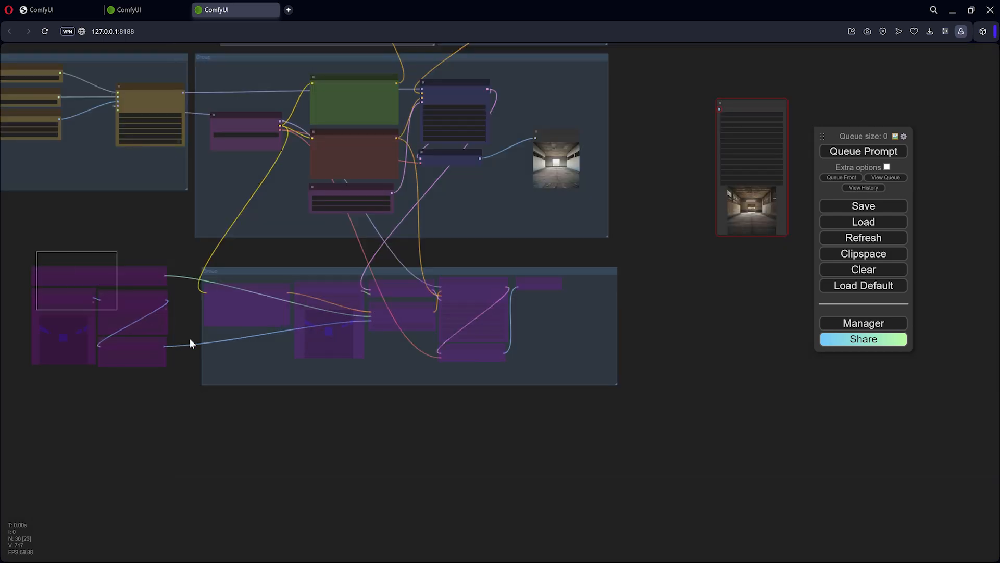
scroll(192, 339, up, 5)
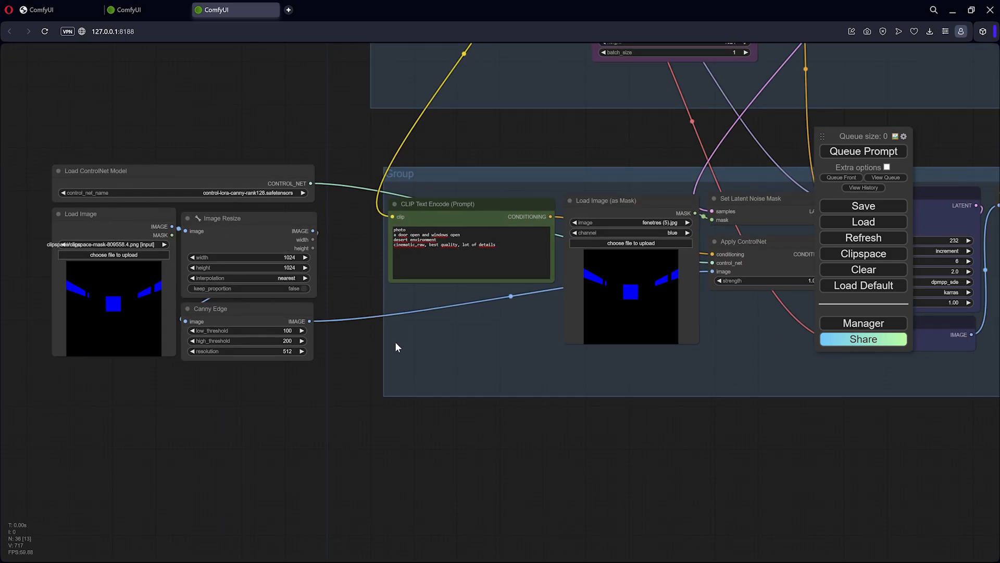
Set the lower group's KSampler seed to 233 and queue the prompt to generate the ControlNet-guided masked pass
drag(144, 214, 142, 216)
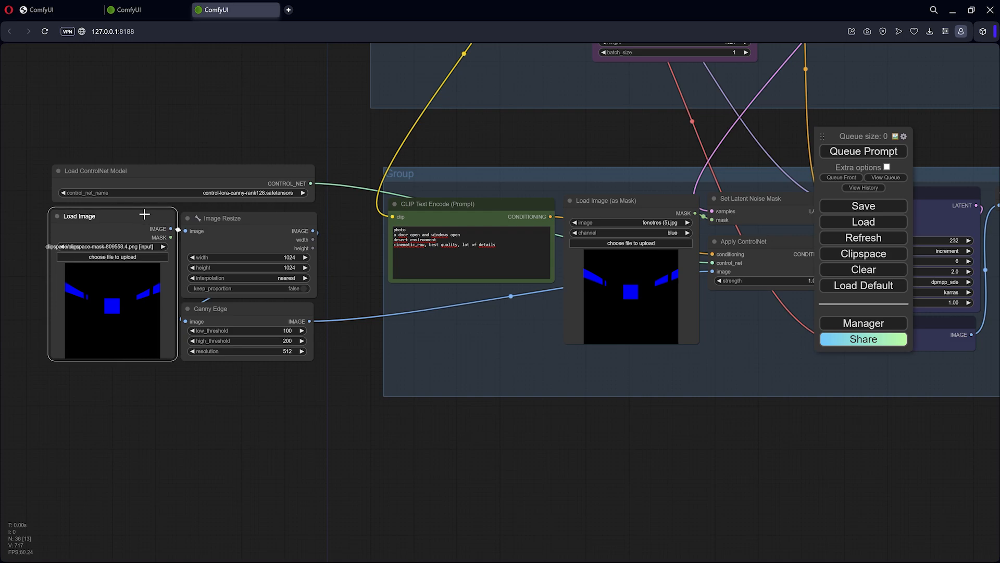
click(706, 240)
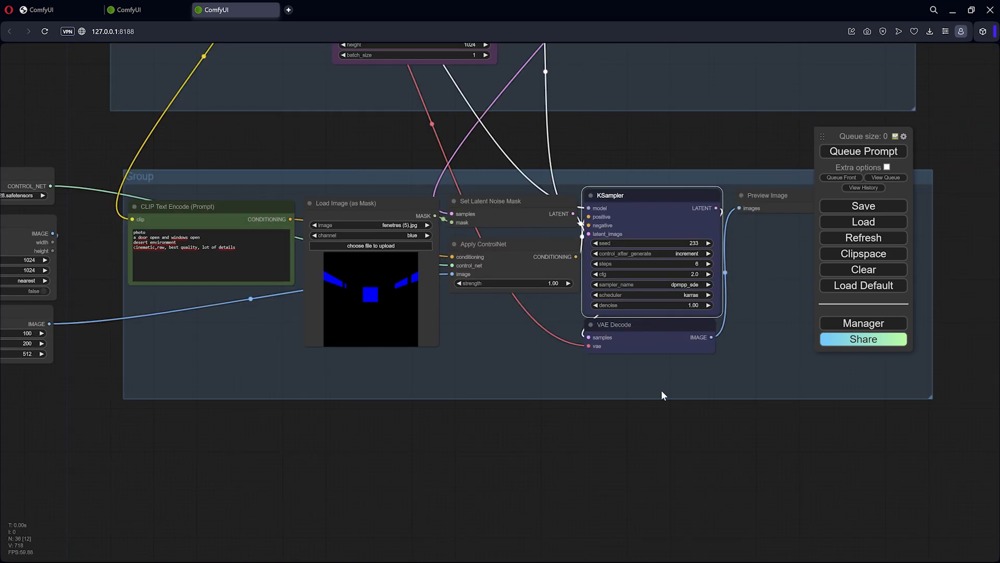
drag(671, 407, 539, 446)
click(863, 151)
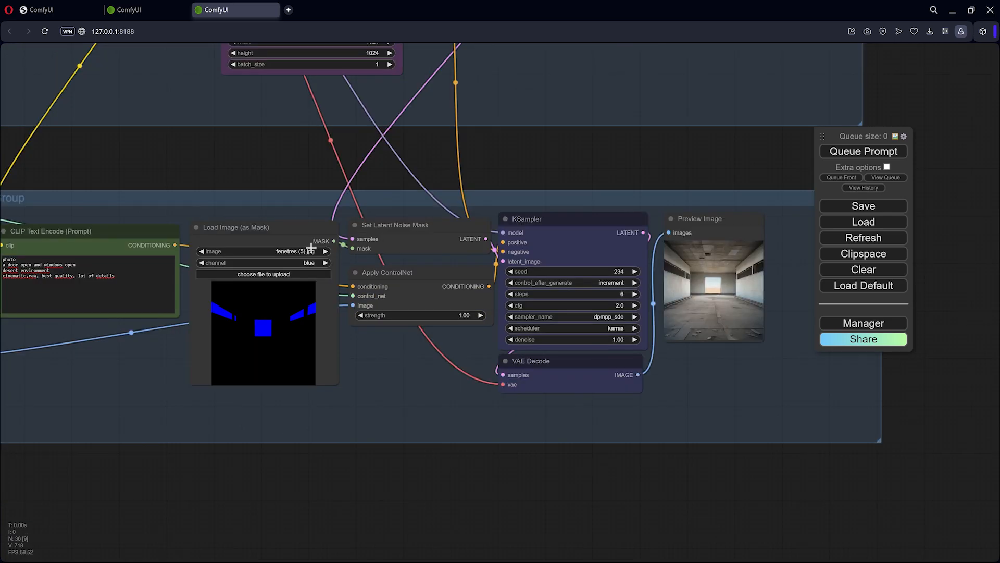
Inspect the side windows and end-wall opening in the lower group's preview image
scroll(600, 358, up, 6)
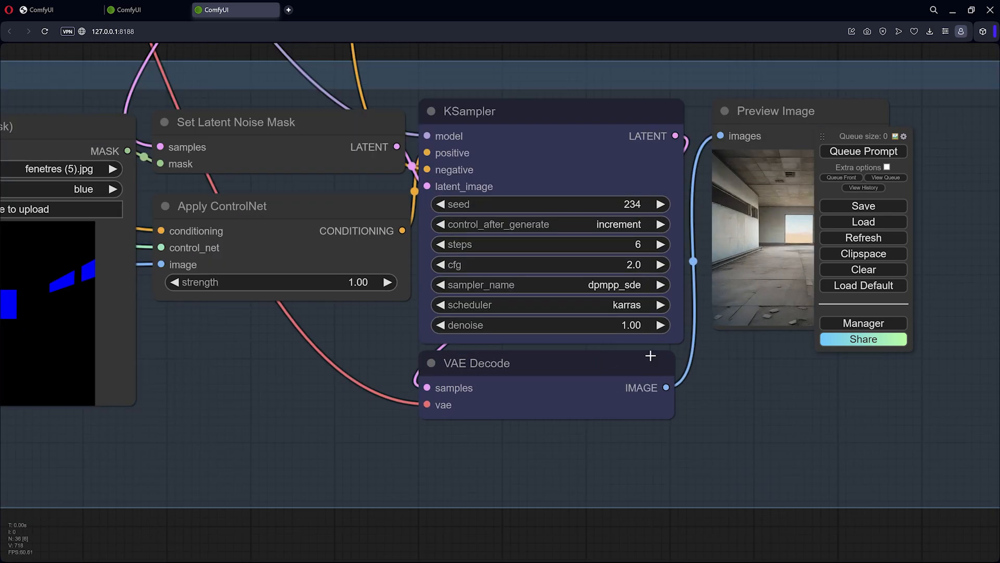
drag(728, 386, 556, 468)
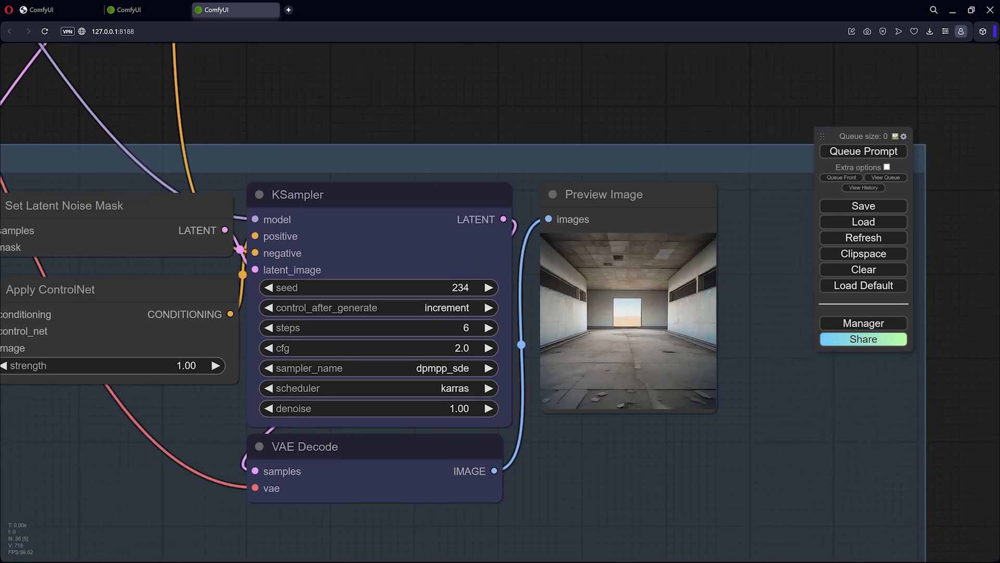
scroll(677, 322, up, 7)
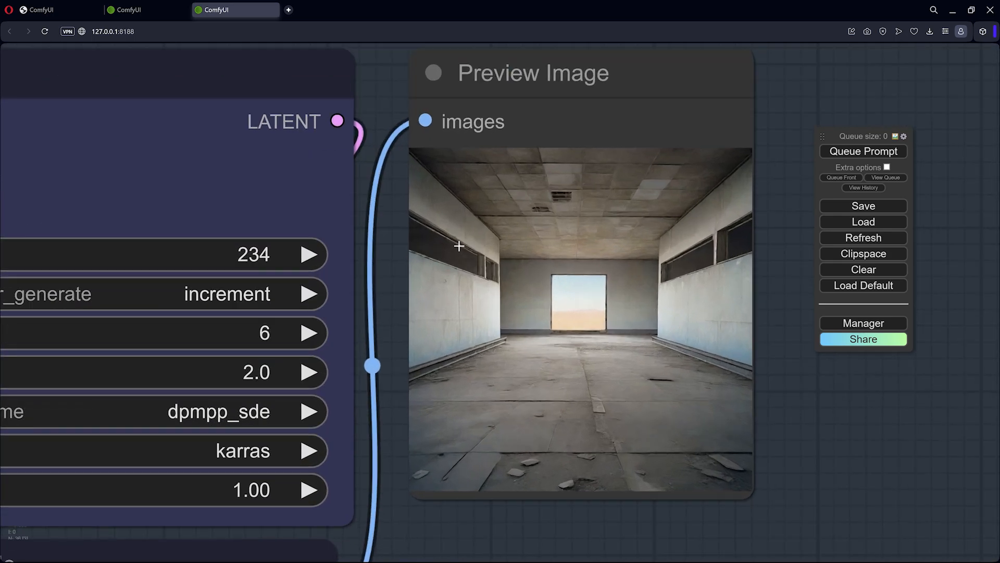
scroll(561, 398, down, 4)
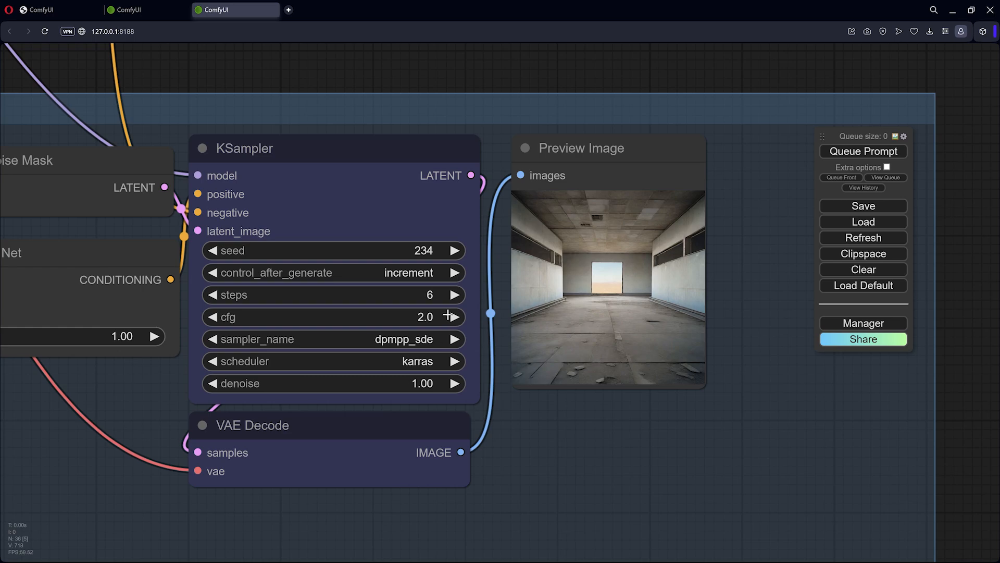
scroll(447, 315, down, 4)
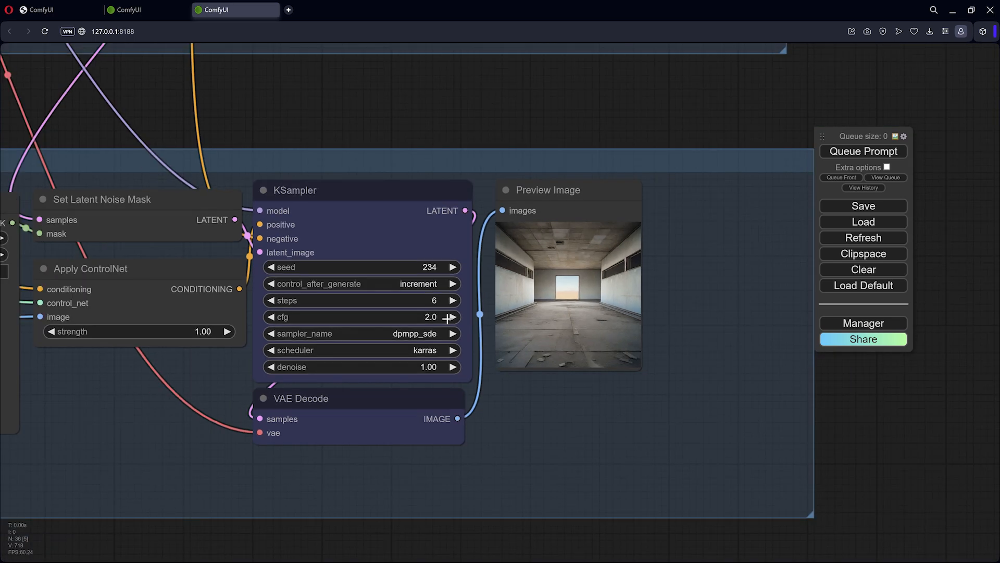
scroll(607, 259, up, 12)
scroll(628, 246, up, 1)
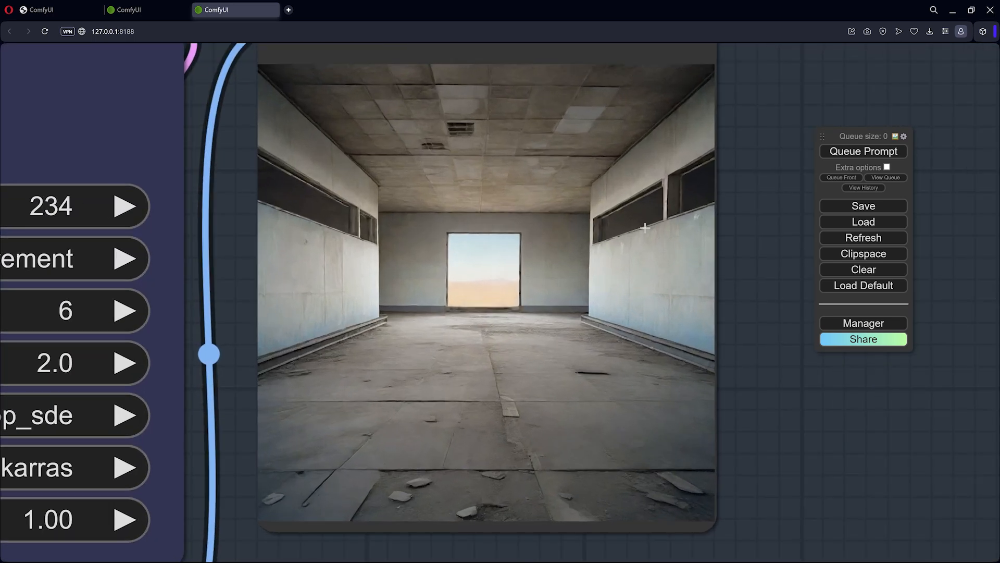
scroll(484, 266, down, 10)
scroll(417, 323, up, 5)
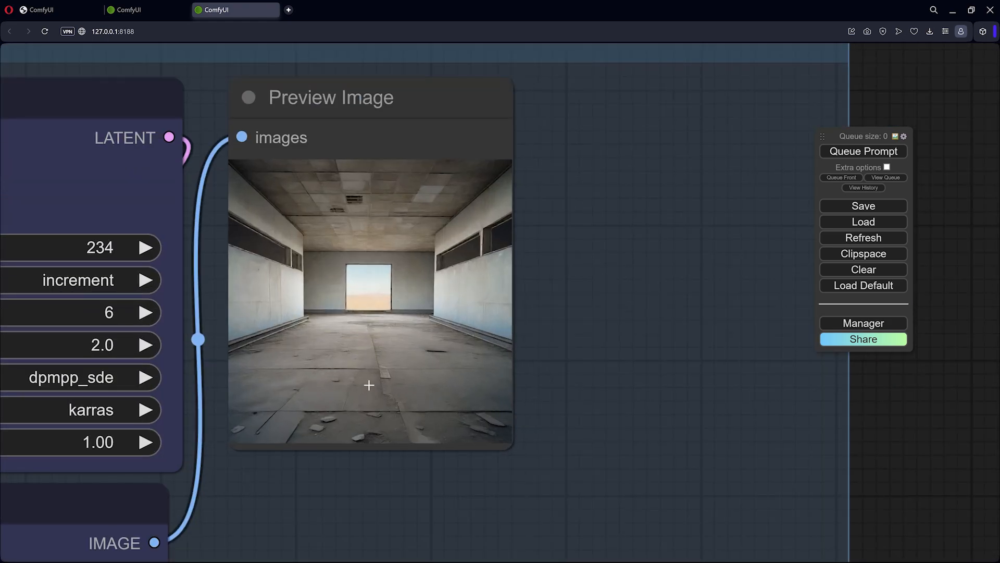
scroll(409, 364, down, 11)
Load Sol (2).jpg as the mask image in the lower group's Load Image (as Mask) node
drag(686, 331, 844, 282)
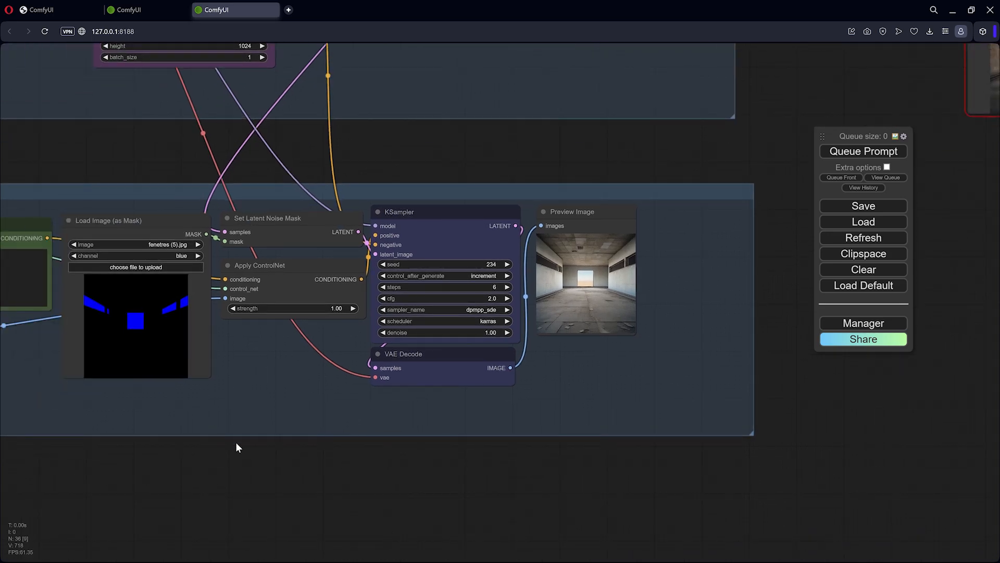
drag(207, 438, 457, 408)
scroll(417, 342, up, 3)
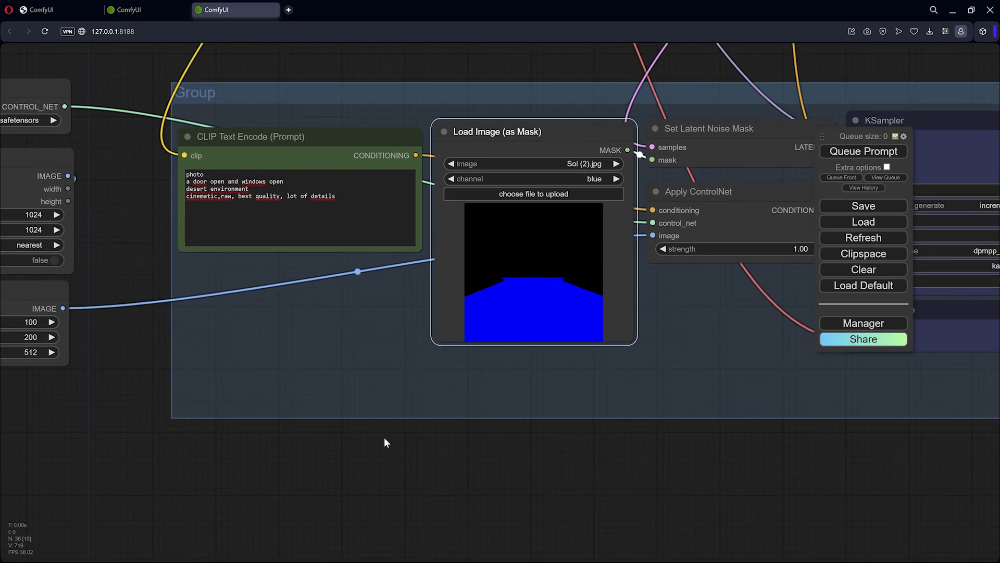
Shift the Load Image node feeding Image Resize and the lower group's Load Image (as Mask) node slightly within the layout
scroll(339, 459, down, 3)
drag(327, 473, 599, 447)
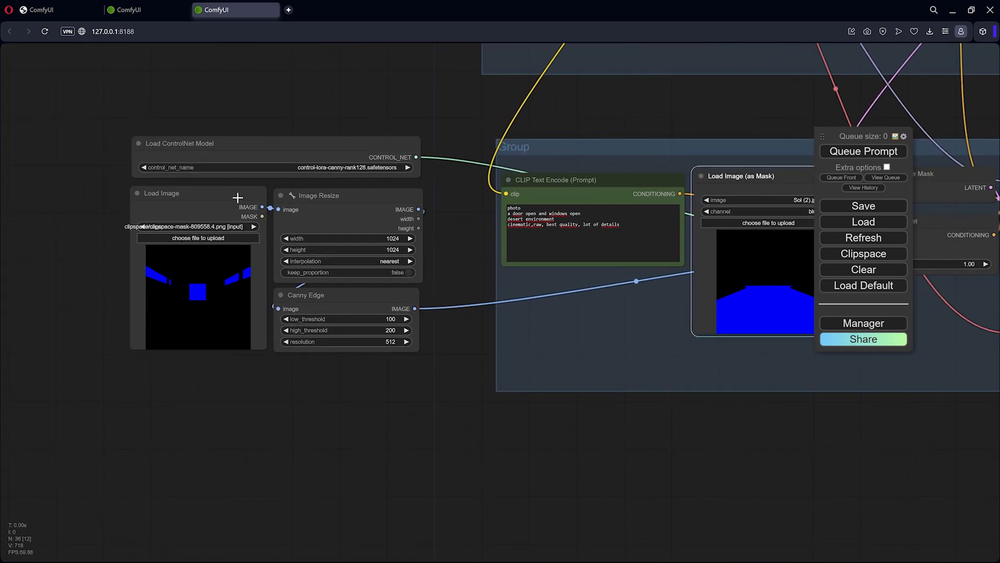
drag(236, 194, 120, 222)
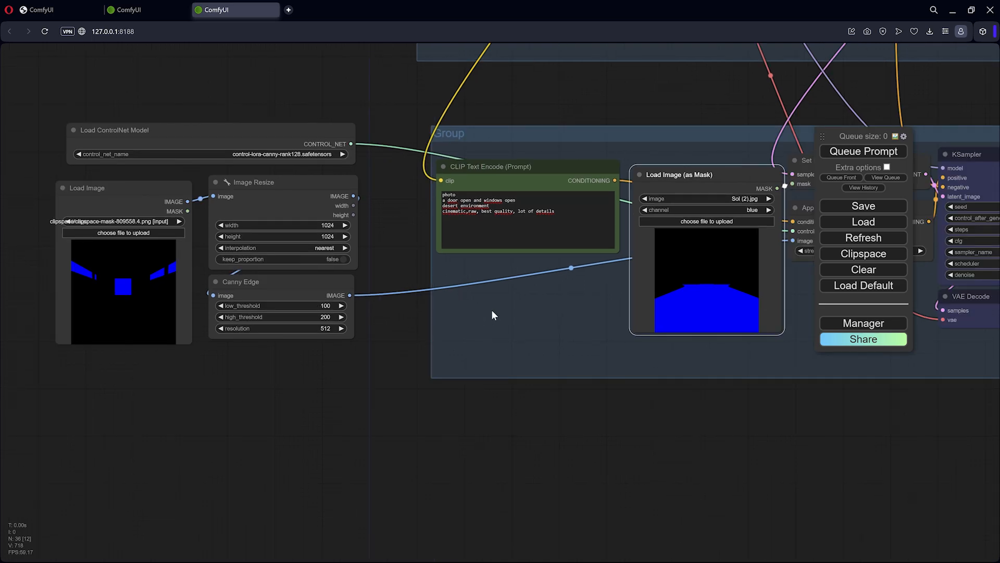
drag(716, 175, 718, 172)
click(156, 188)
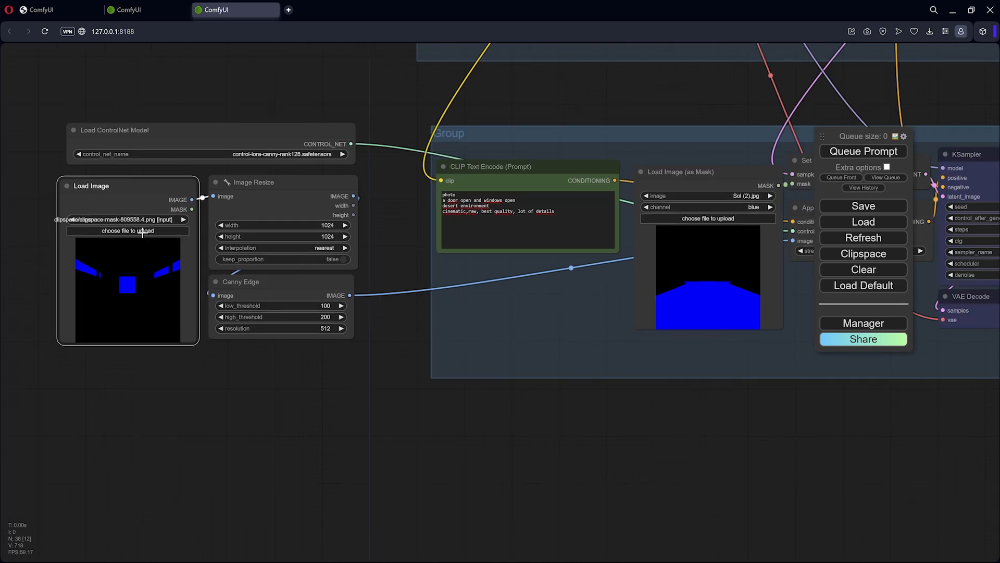
Replace the door, window and desert lines of the lower group's prompt with "ground with a lot of sand" and queue the prompt
scroll(346, 210, up, 4)
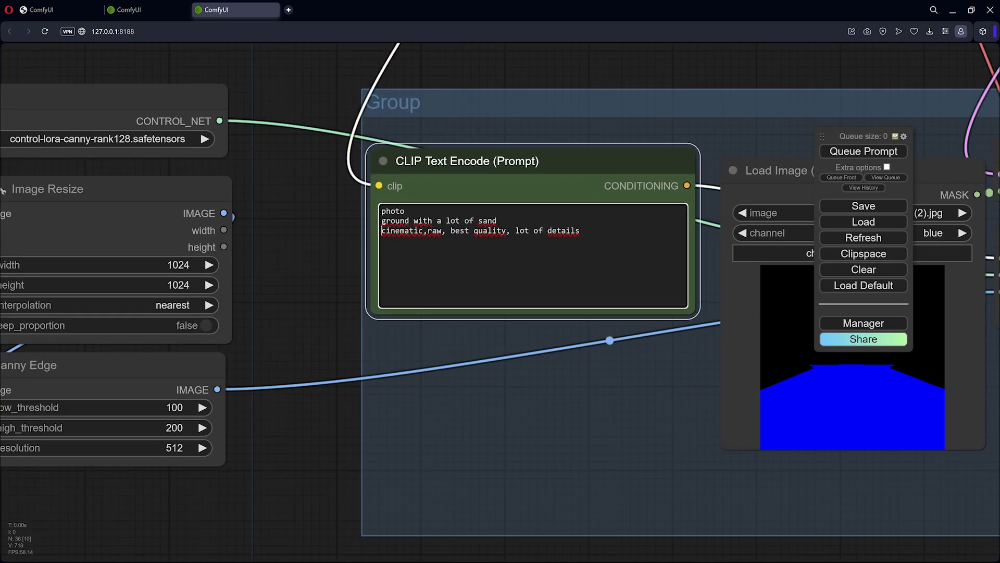
scroll(310, 233, down, 8)
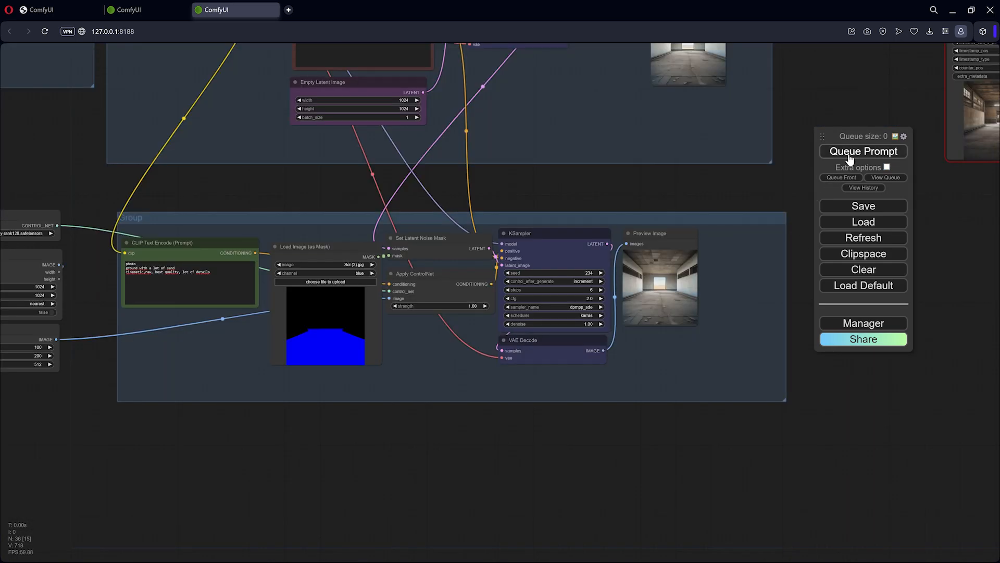
scroll(677, 297, up, 15)
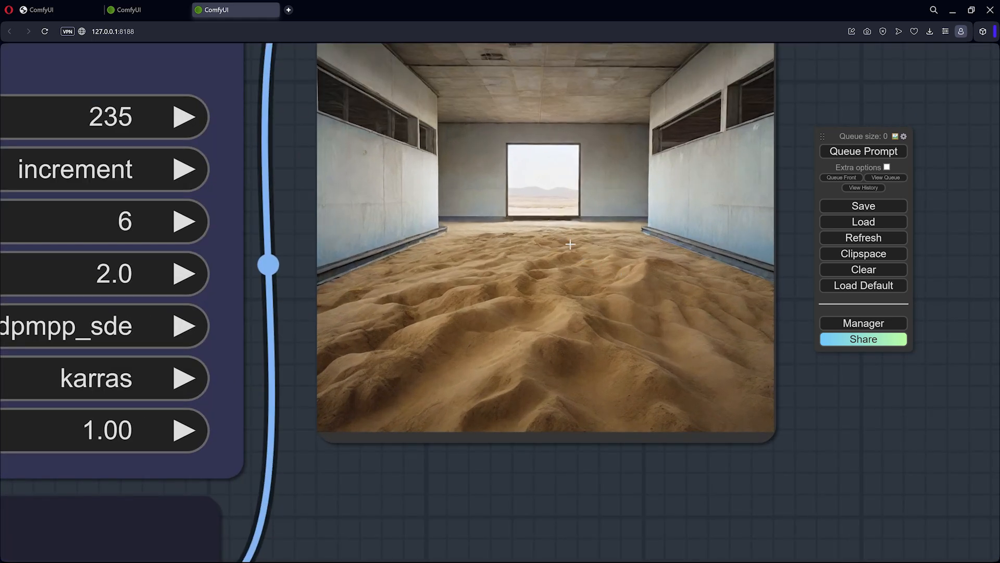
scroll(580, 217, down, 10)
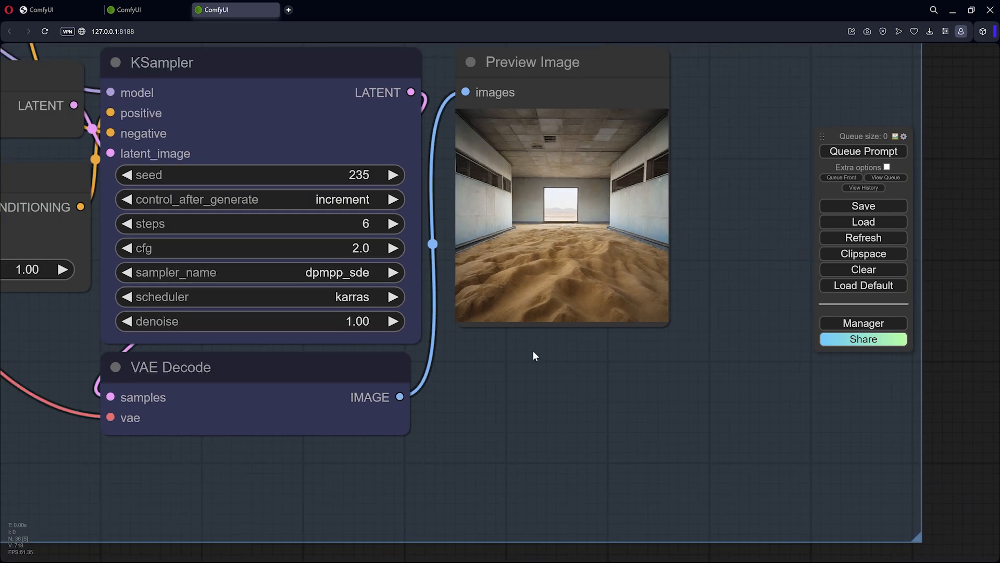
Set the denoise of the lower group's KSampler to 0.7
drag(533, 351, 573, 380)
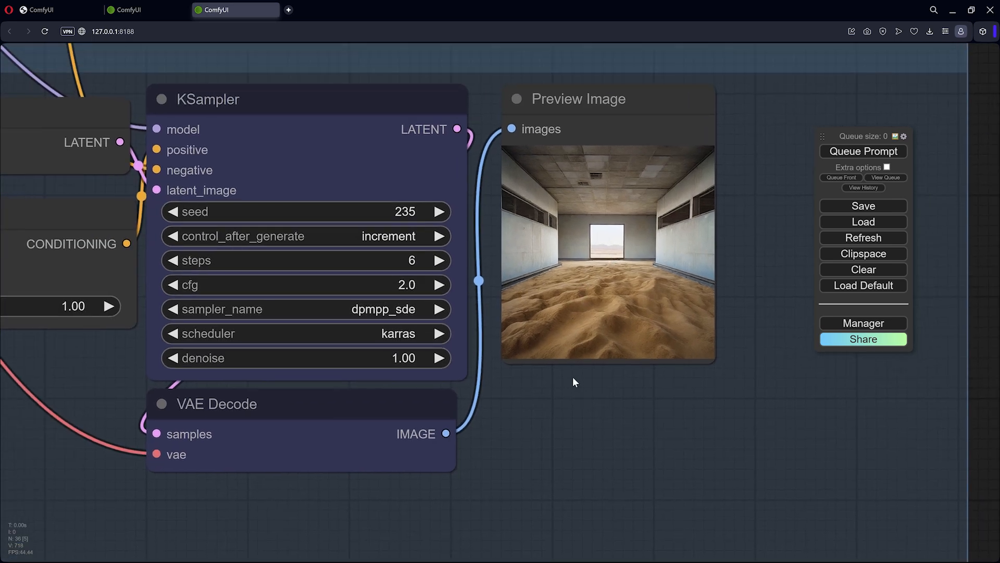
scroll(553, 386, down, 4)
drag(527, 418, 608, 392)
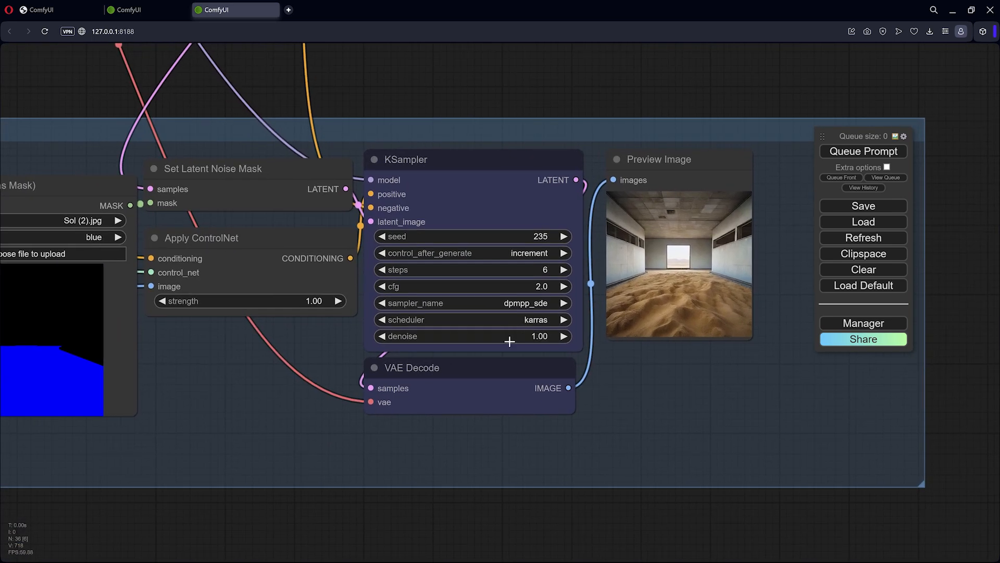
scroll(540, 336, up, 3)
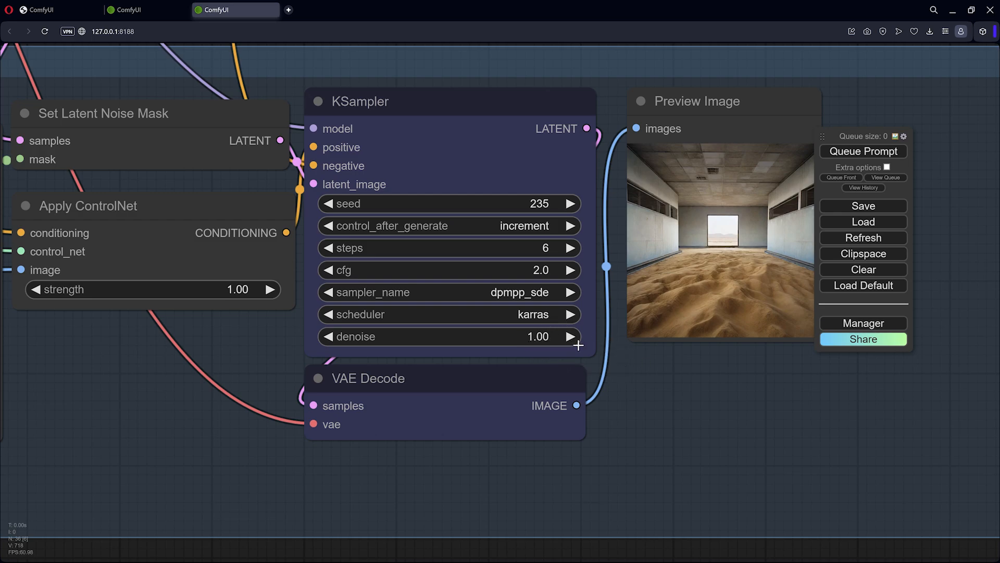
click(557, 342)
text(0.7)
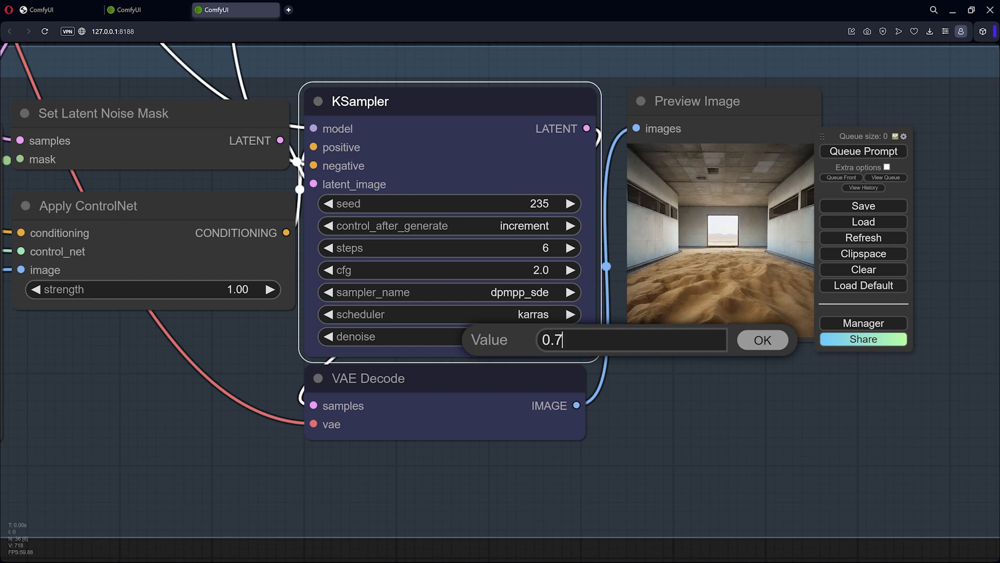
key(Return)
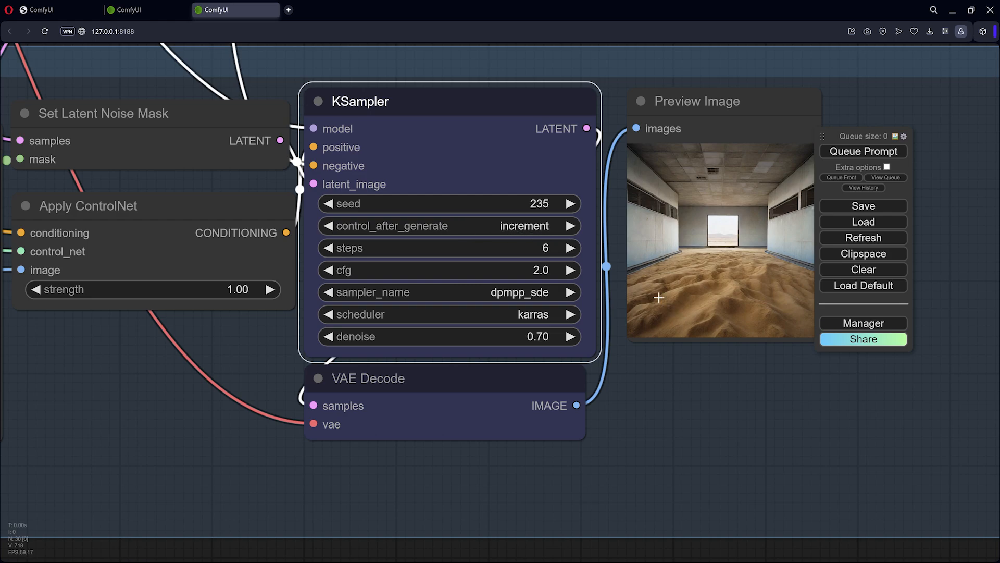
Queue the prompt with the reduced denoise and examine the sand-covered floor in the lower group's preview
click(861, 152)
scroll(724, 363, up, 3)
drag(724, 364, 568, 410)
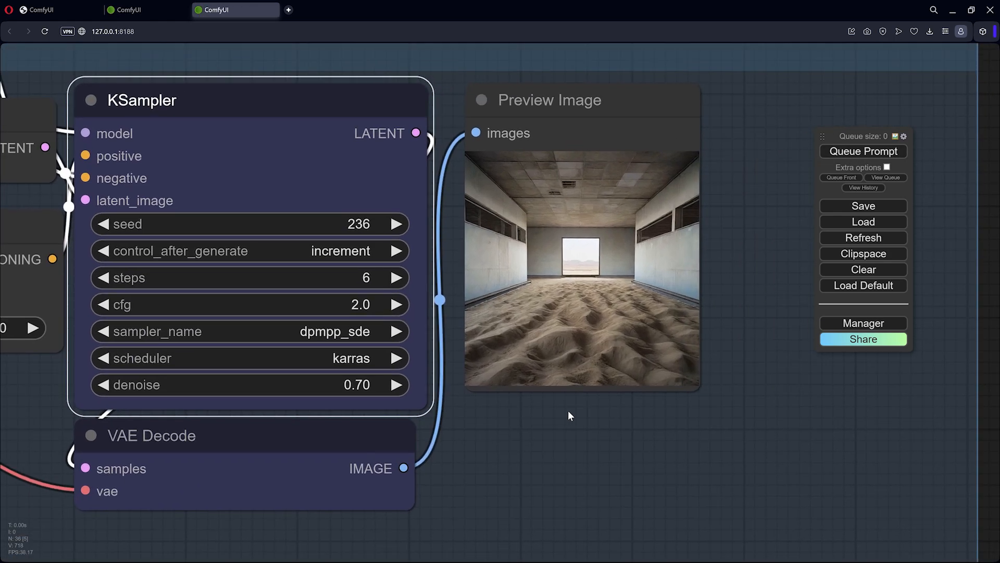
scroll(542, 350, up, 3)
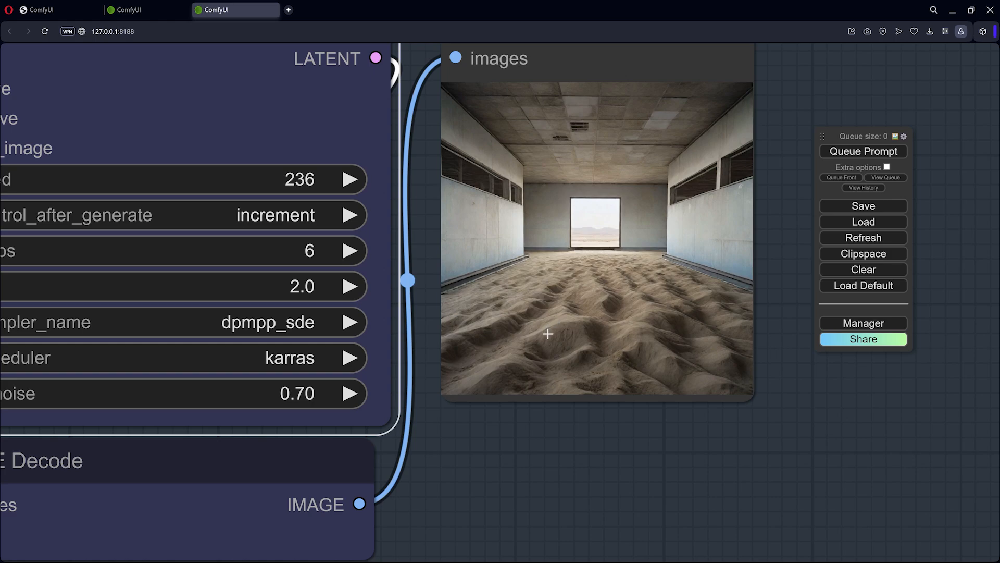
Set the denoise of the lower group's KSampler to 0.4
scroll(549, 334, down, 3)
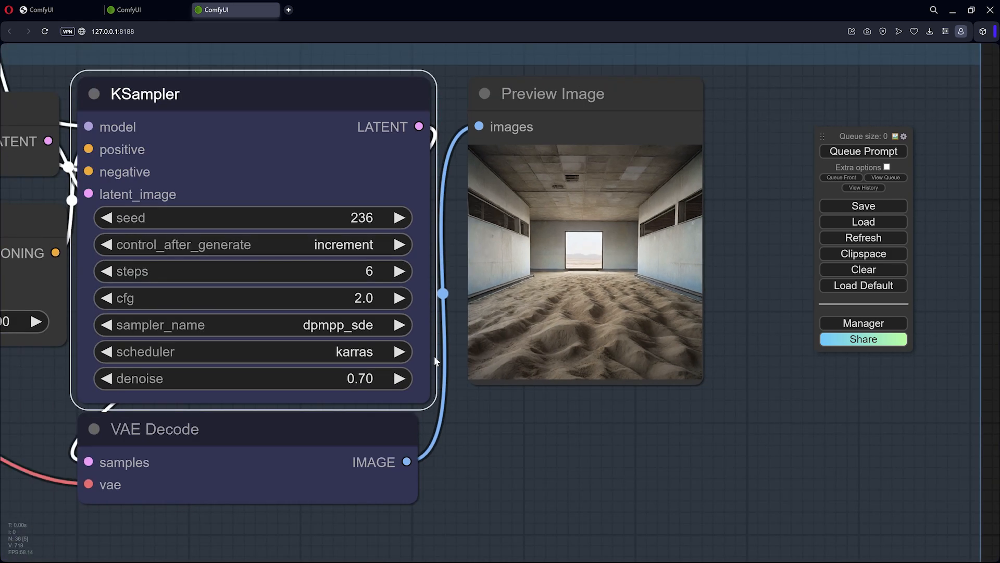
click(377, 382)
text(0.4)
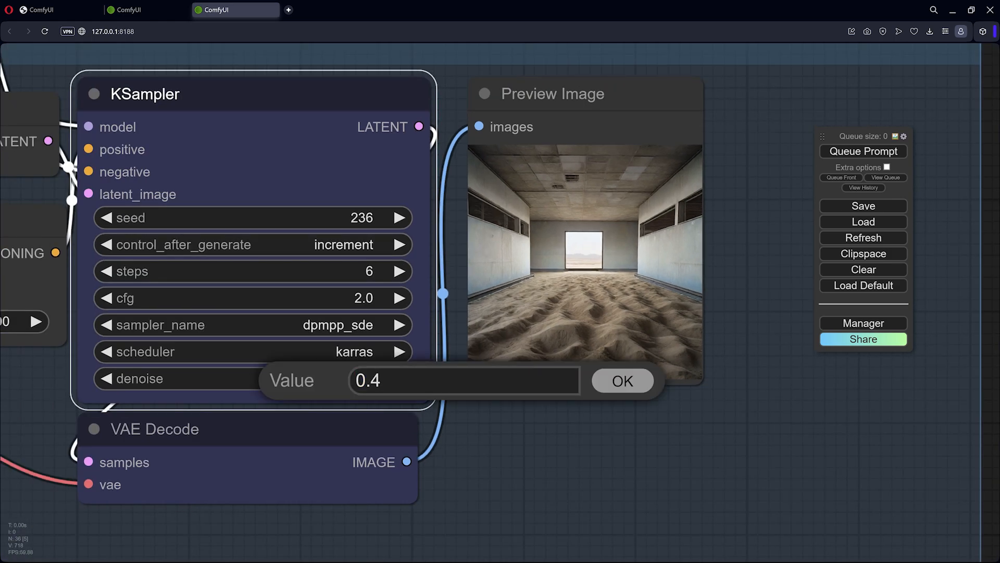
key(Return)
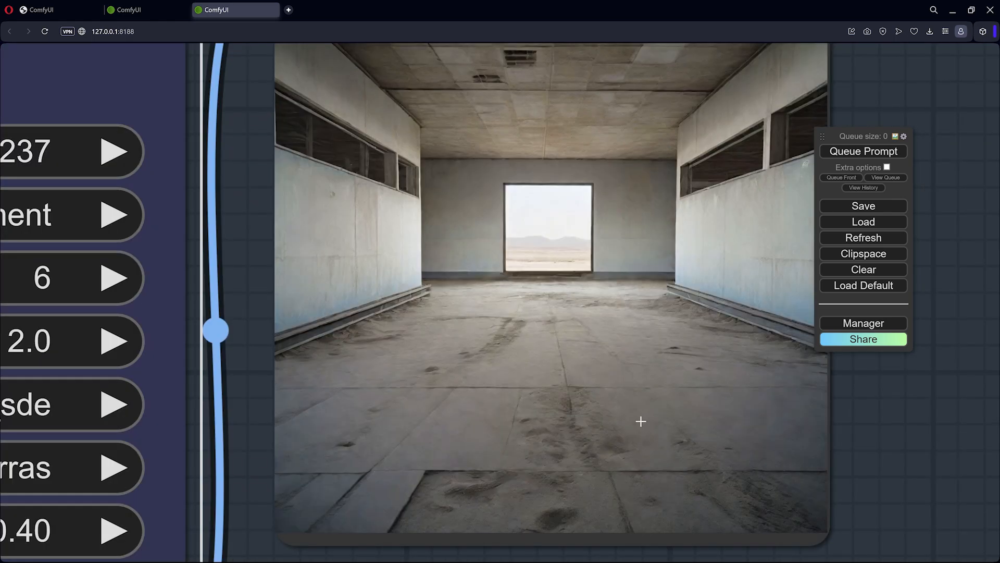
Examine the floor in the lower group's preview at the reduced denoise, along with that group's mask, ControlNet and sampler nodes
drag(854, 446, 721, 408)
scroll(592, 396, up, 2)
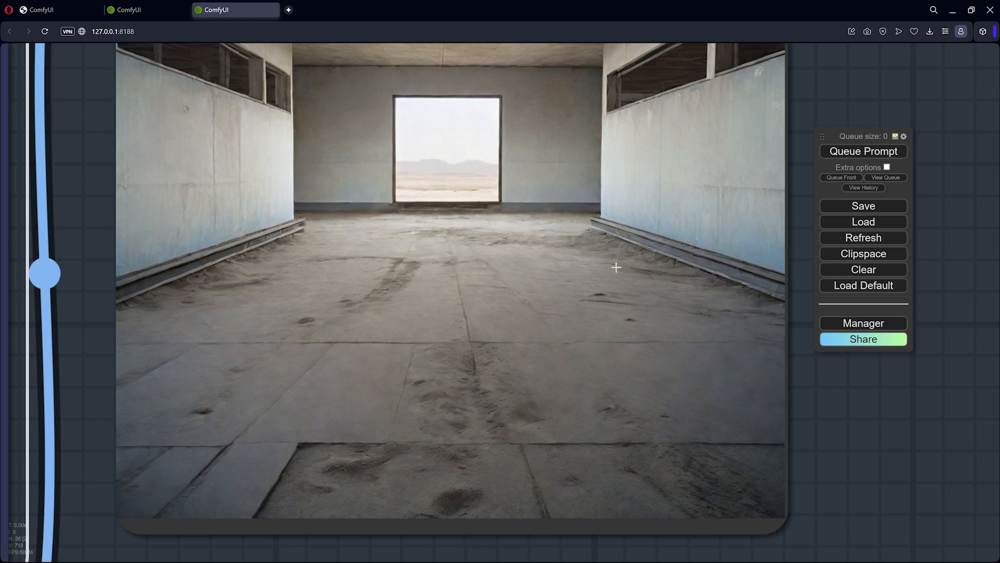
scroll(463, 186, down, 5)
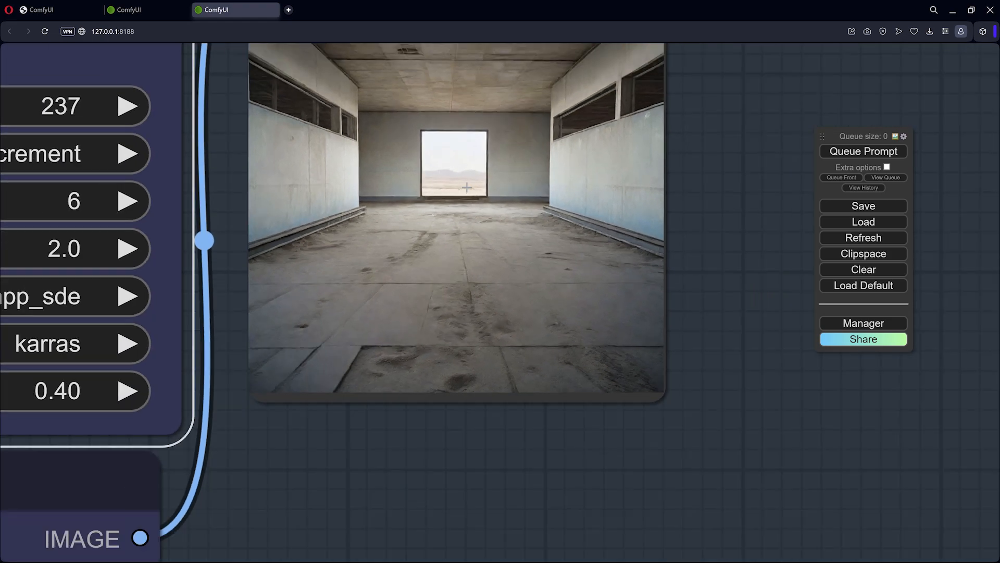
scroll(480, 249, down, 9)
mouse_move(605, 246)
mouse_down()
mouse_move(584, 334)
mouse_move(579, 431)
mouse_up()
mouse_move(550, 193)
mouse_down()
mouse_move(542, 505)
mouse_move(585, 72)
mouse_up()
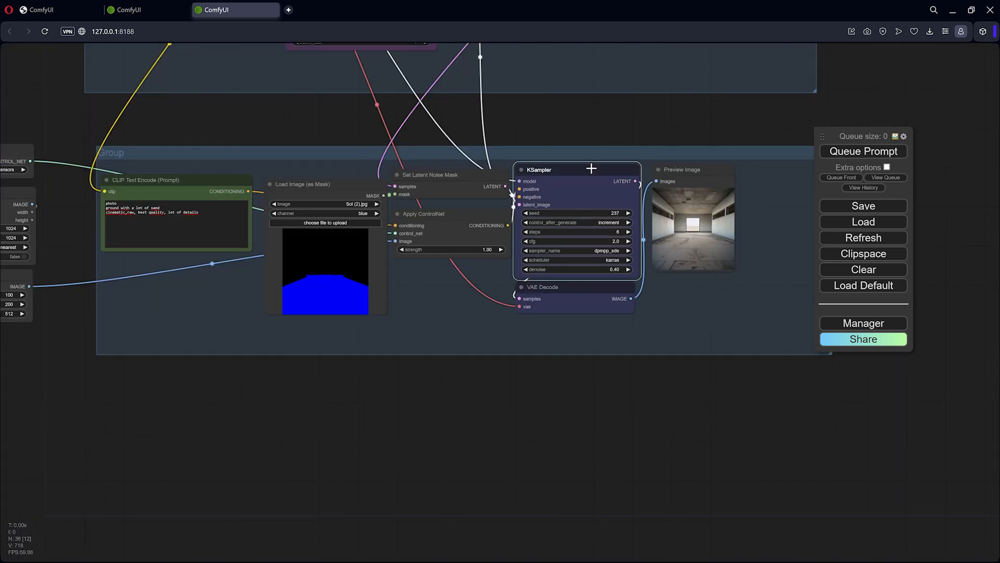
scroll(633, 364, up, 6)
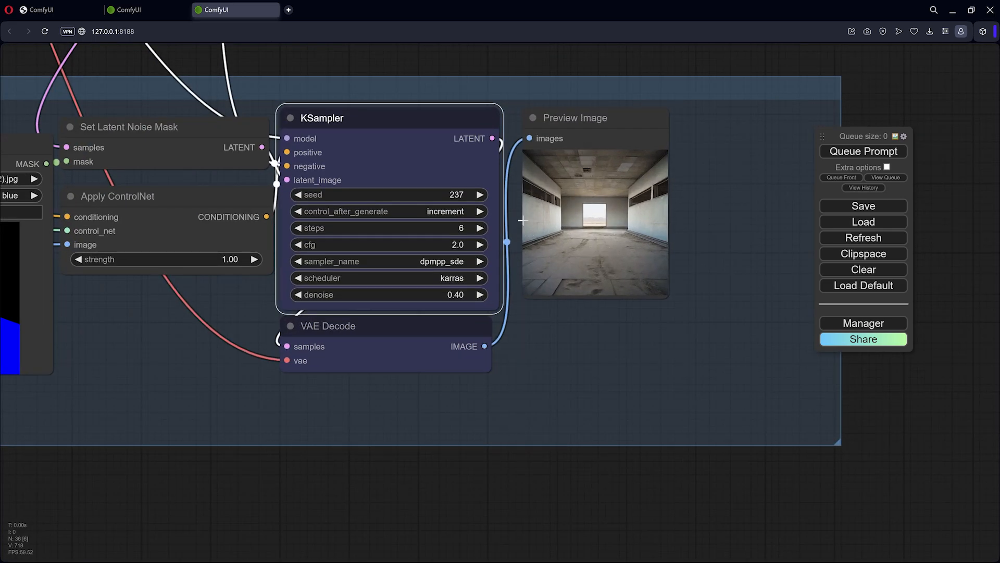
scroll(508, 404, down, 5)
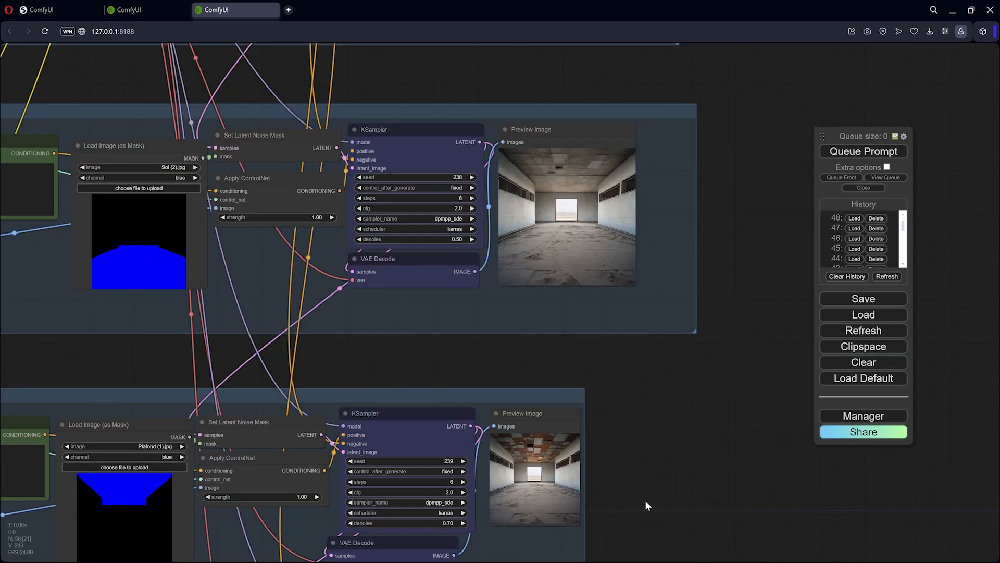
Review the prompts and masks of the ceiling group and the window group below the floor group
drag(645, 499, 781, 288)
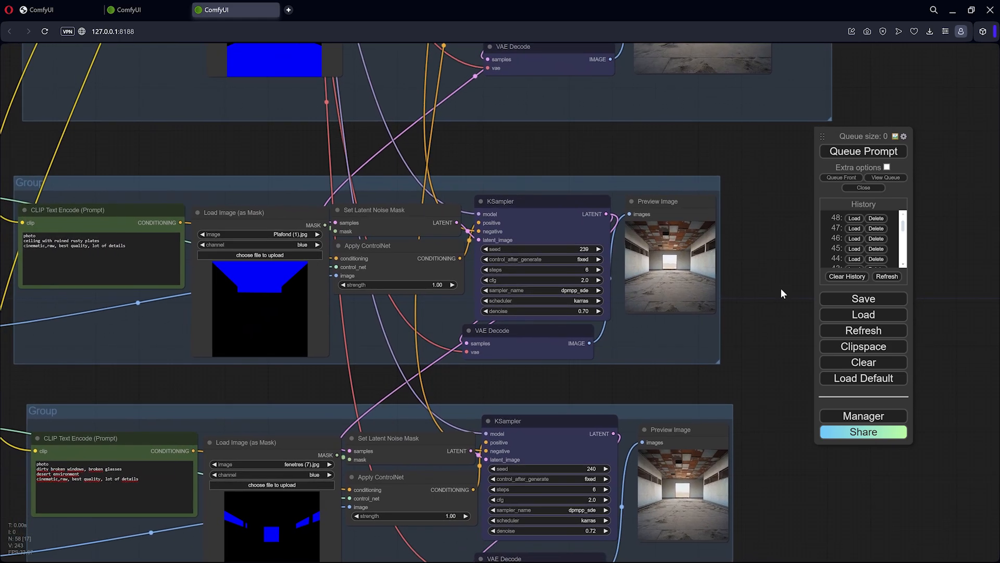
scroll(767, 271, down, 2)
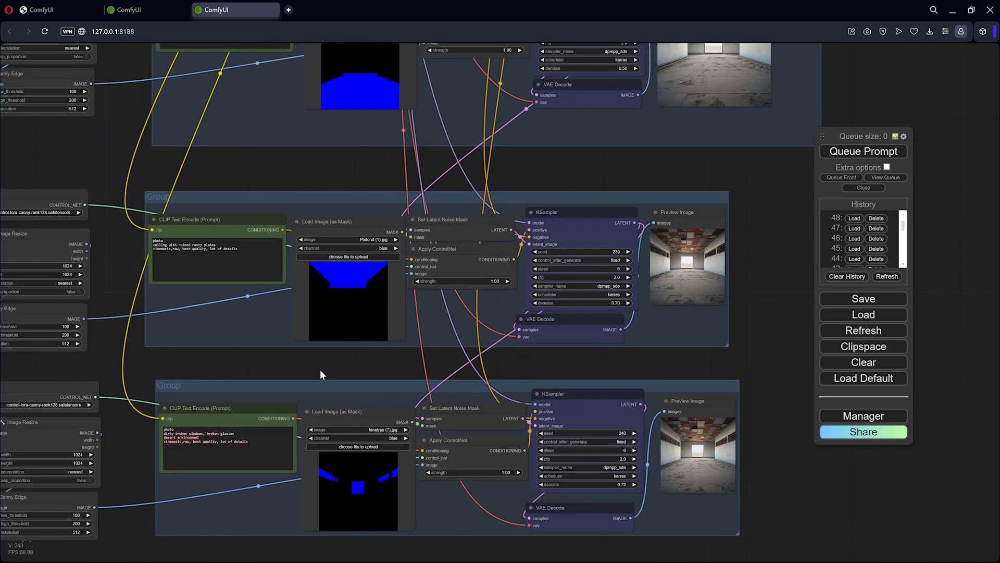
drag(320, 372, 263, 362)
scroll(429, 362, up, 1)
scroll(323, 228, up, 3)
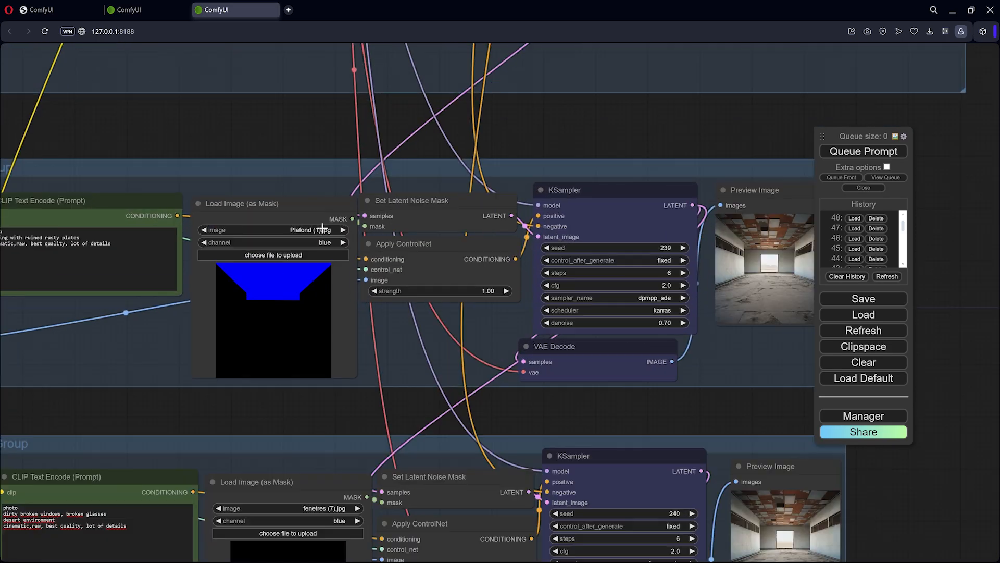
scroll(323, 227, up, 1)
drag(270, 141, 508, 111)
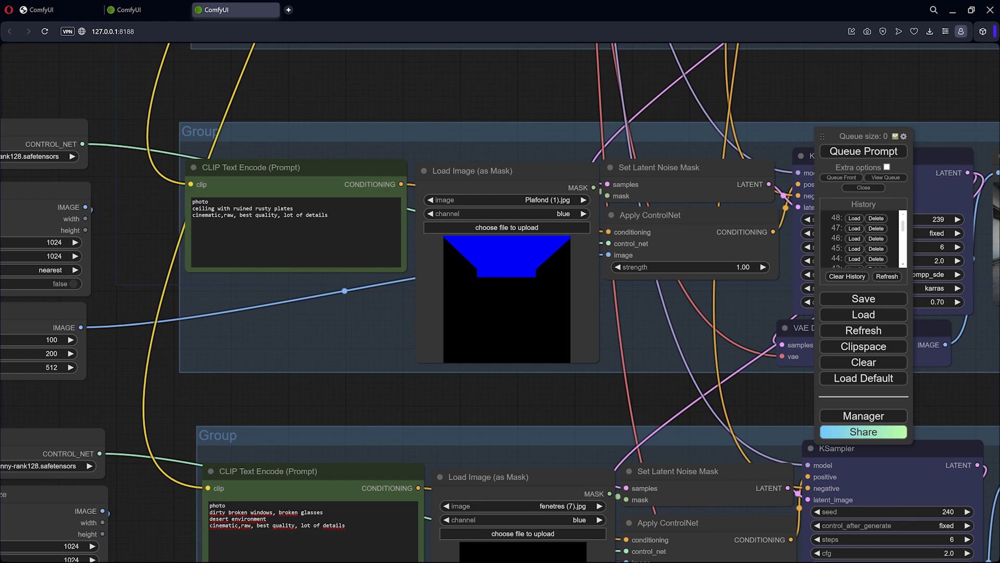
drag(453, 95, 151, 111)
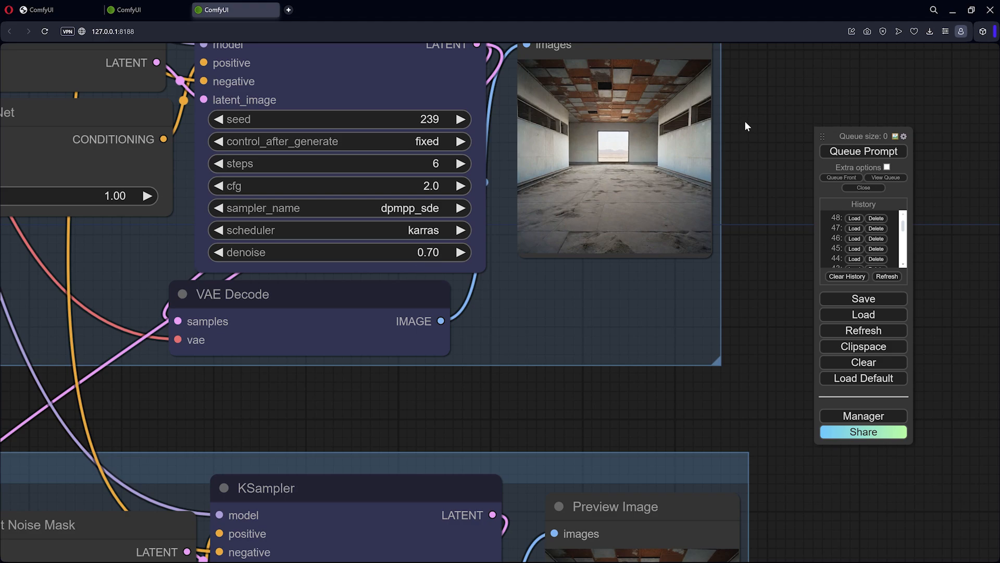
Examine the rusty ceiling plates and the rest of the room in the ceiling group's preview
drag(747, 127, 676, 279)
scroll(604, 252, up, 4)
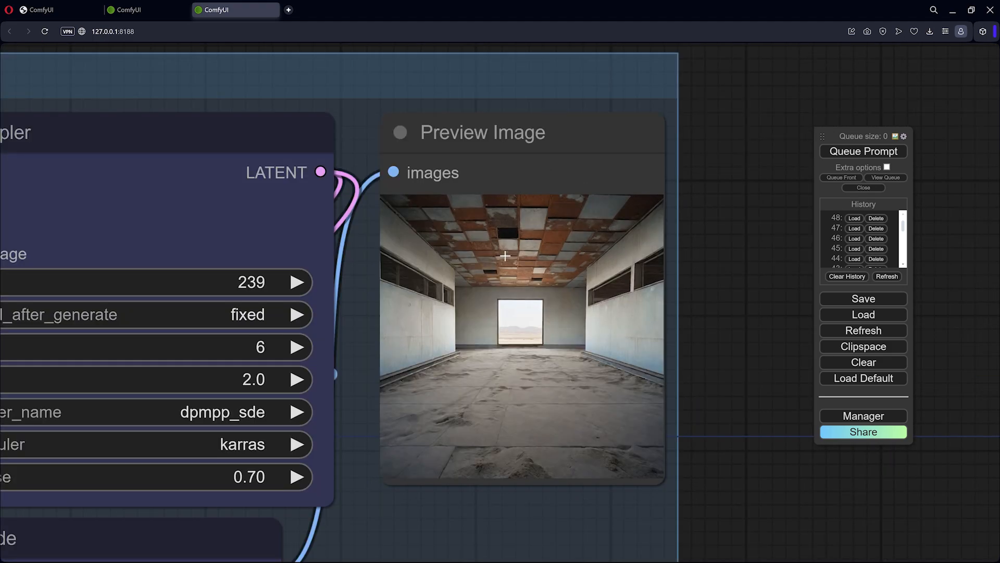
scroll(518, 237, up, 3)
scroll(520, 236, up, 5)
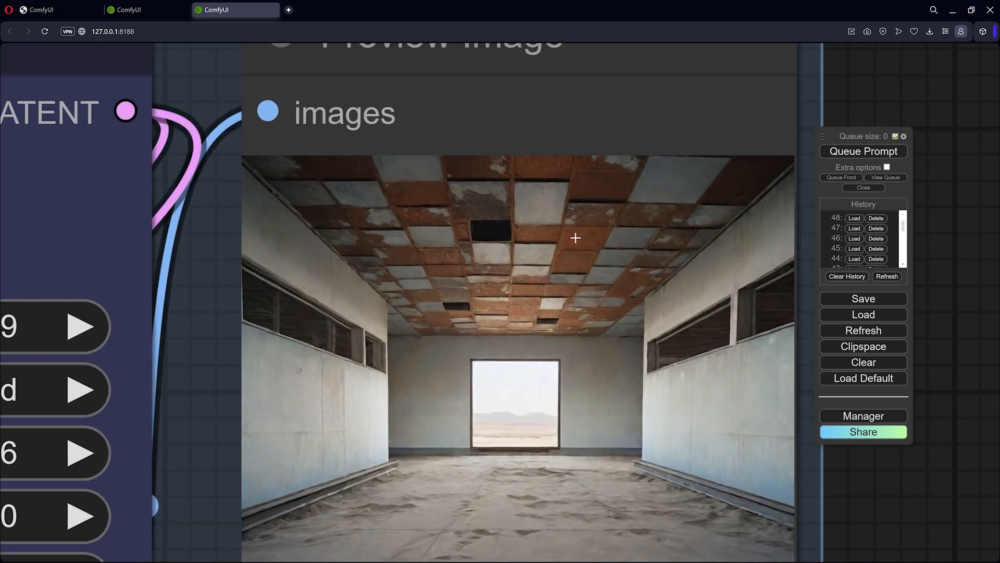
scroll(573, 244, down, 4)
scroll(573, 244, down, 5)
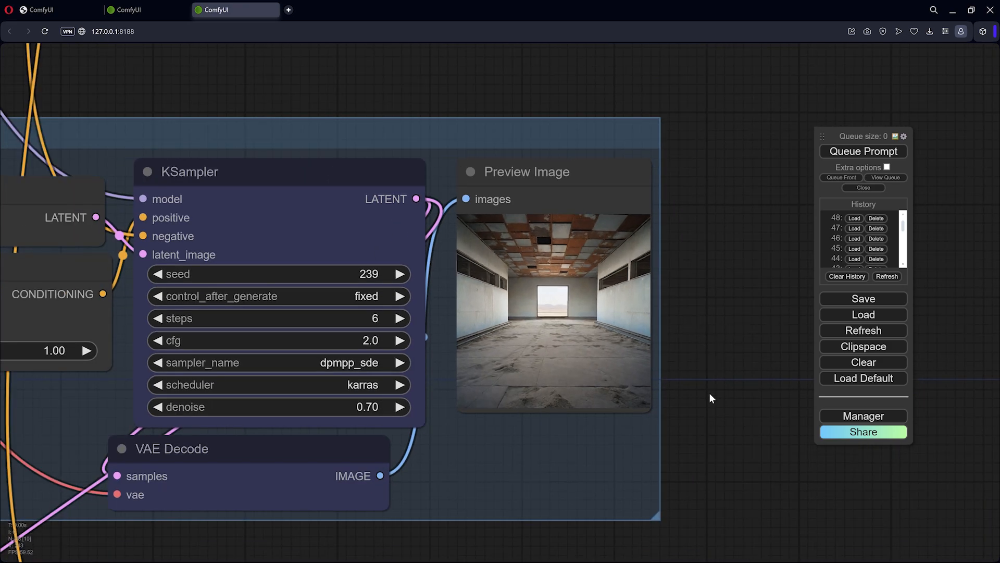
scroll(708, 392, up, 4)
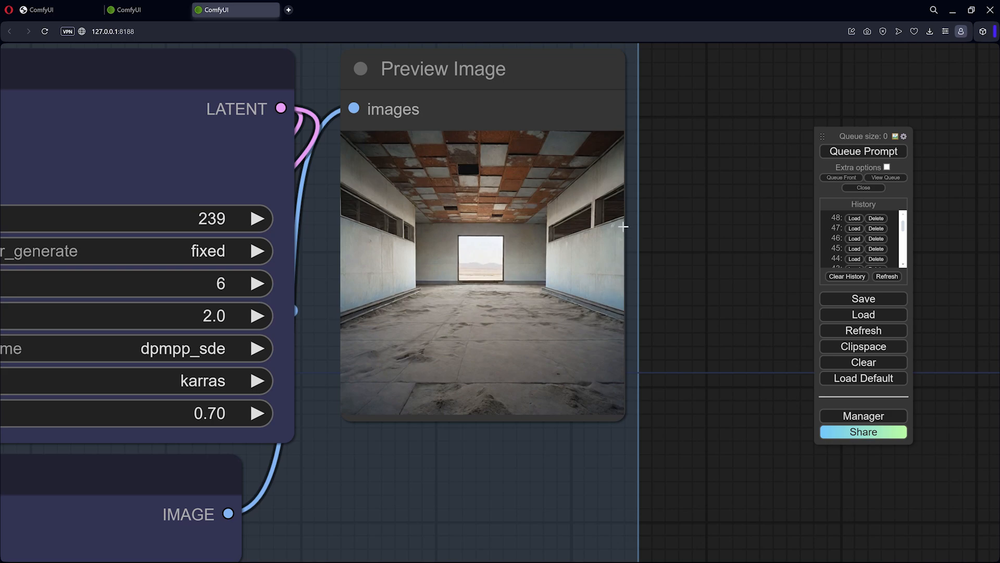
scroll(624, 226, up, 2)
scroll(543, 225, up, 2)
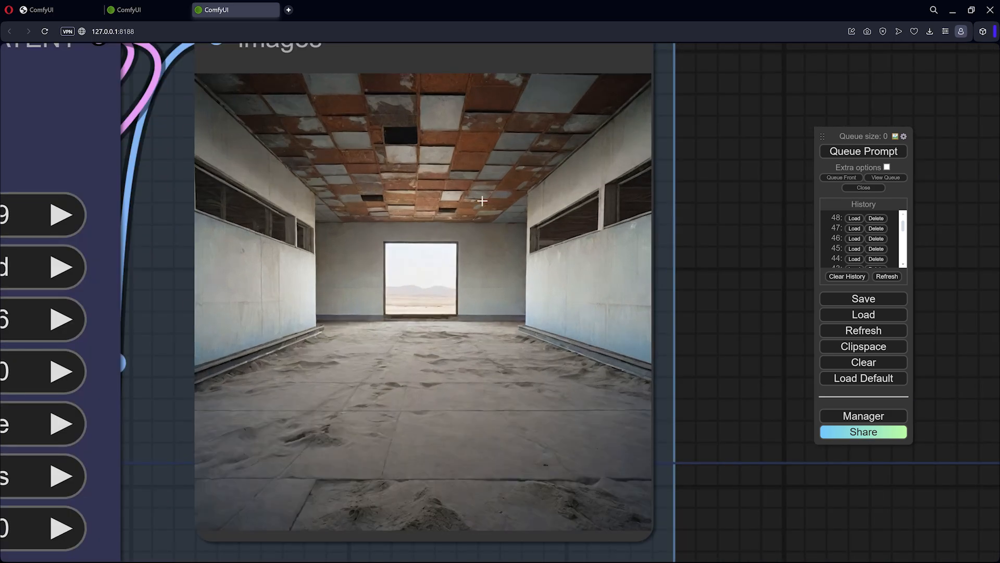
scroll(391, 188, down, 10)
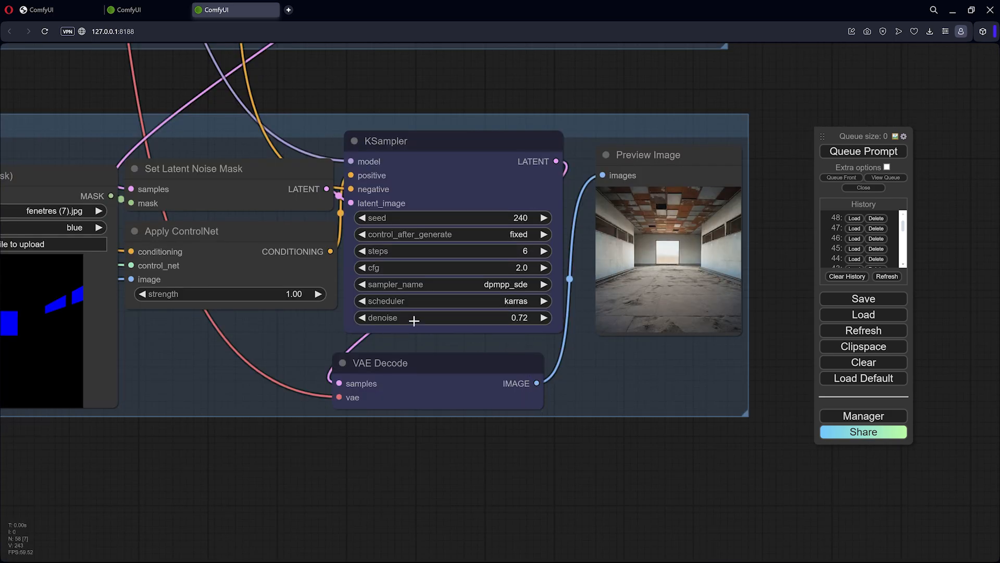
Examine the windows, door opening and desert view in the window group's preview
scroll(718, 268, up, 5)
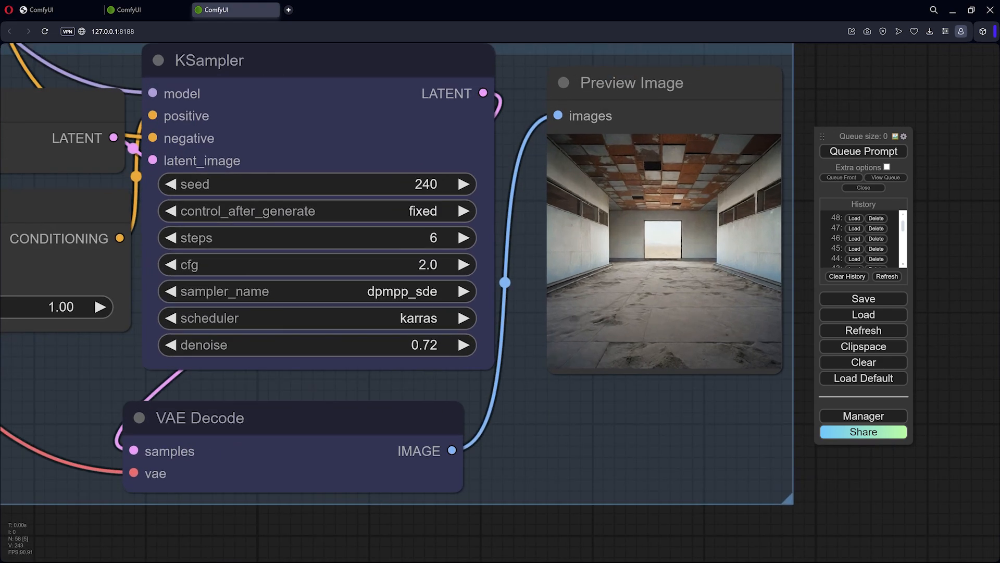
scroll(686, 224, up, 5)
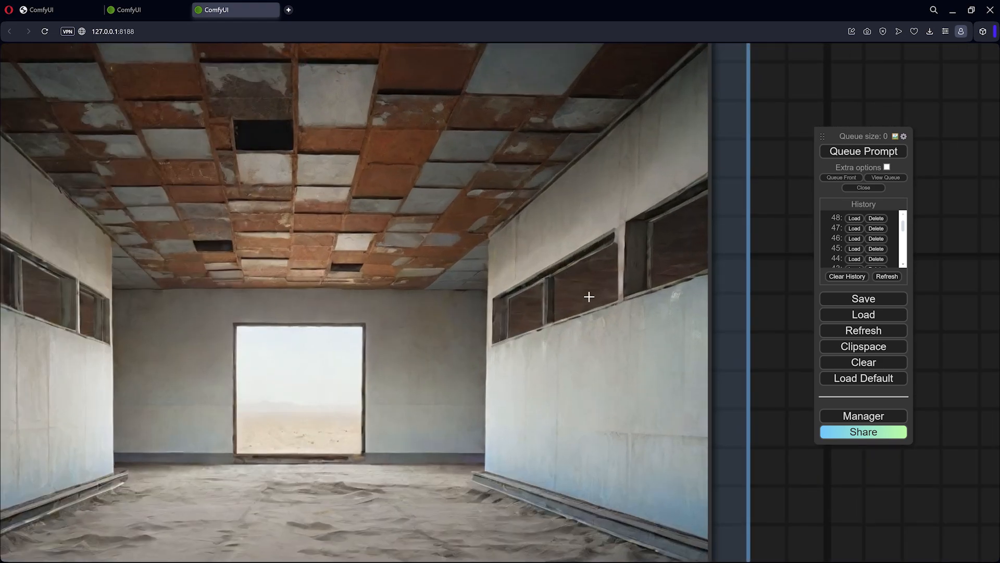
drag(296, 379, 376, 373)
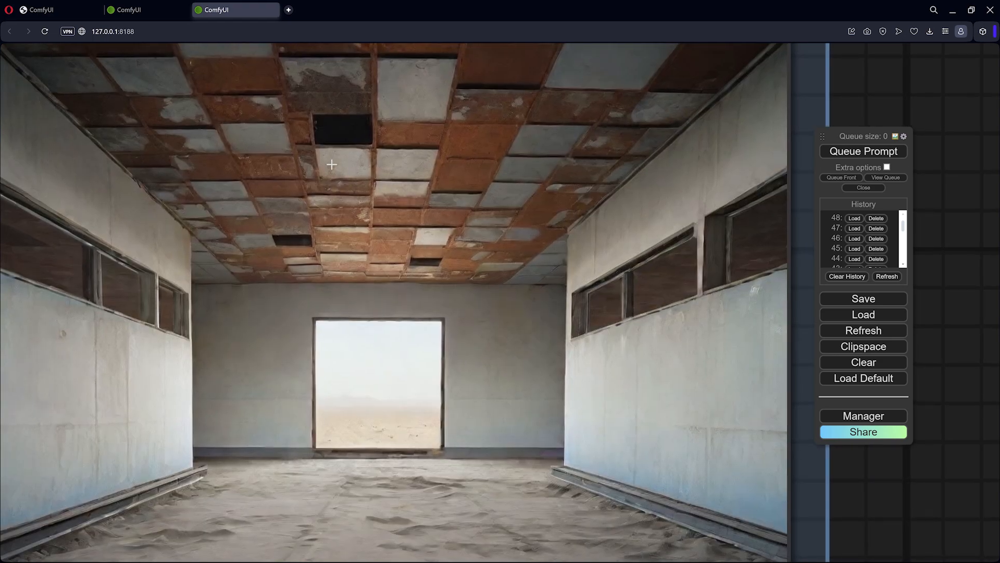
scroll(260, 250, down, 2)
scroll(488, 411, up, 4)
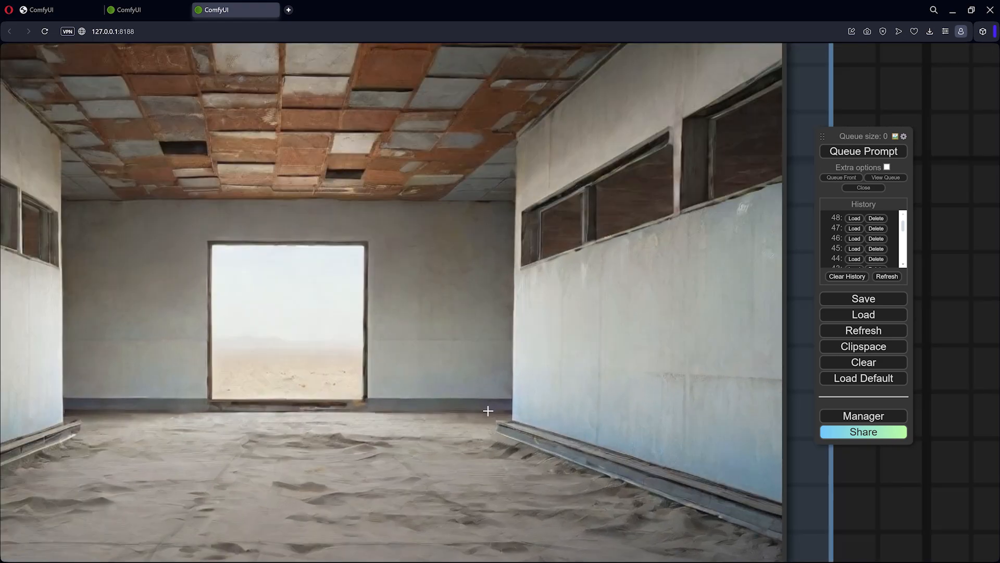
scroll(555, 212, down, 10)
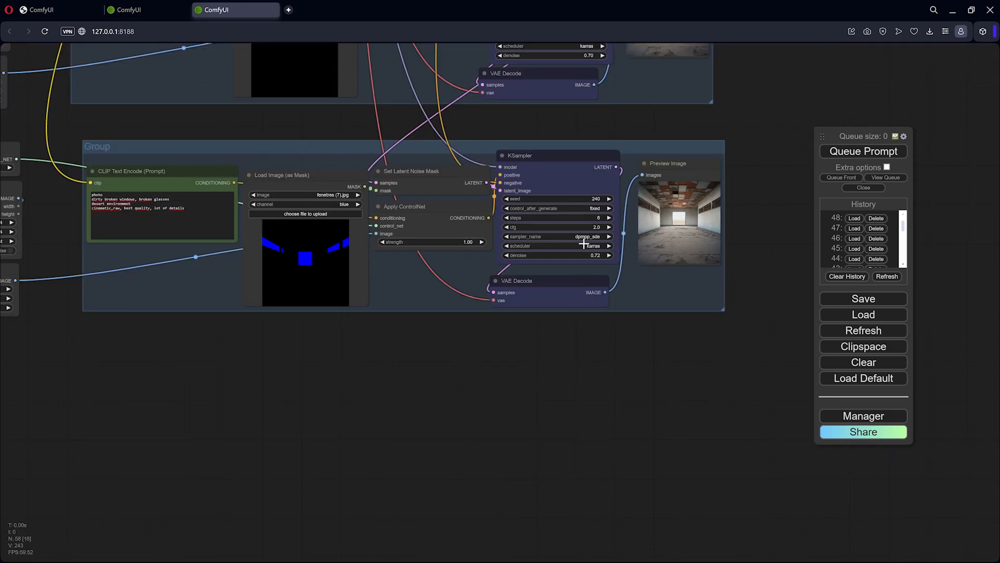
Duplicate all nodes of the window group with their incoming connections and place the copy below the group
scroll(584, 244, up, 2)
scroll(160, 135, down, 2)
ctrl+drag(89, 114, 642, 320)
key(ctrl+c)
key(ctrl+shift+v)
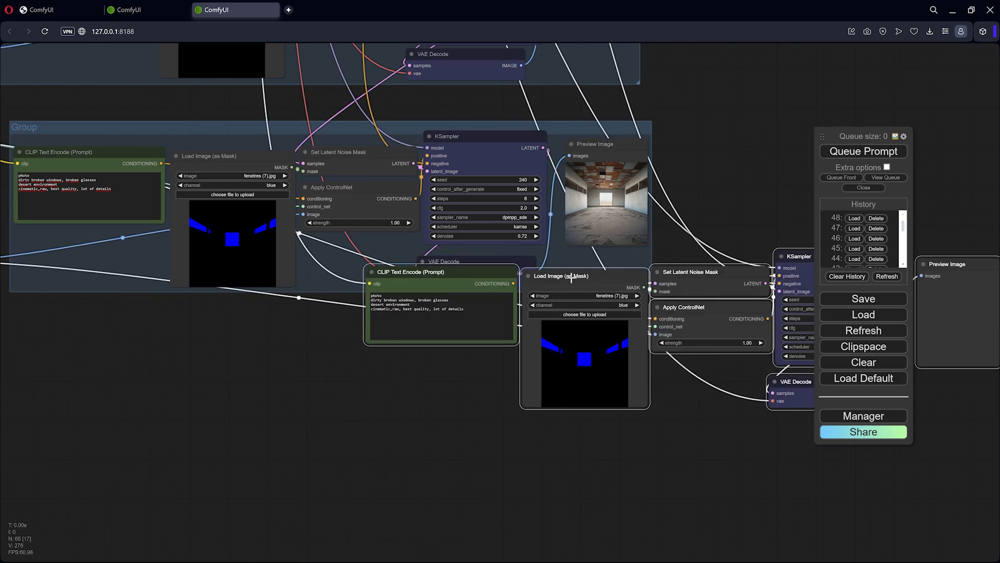
drag(568, 274, 229, 402)
drag(523, 327, 542, 279)
drag(561, 100, 454, 366)
drag(449, 327, 522, 301)
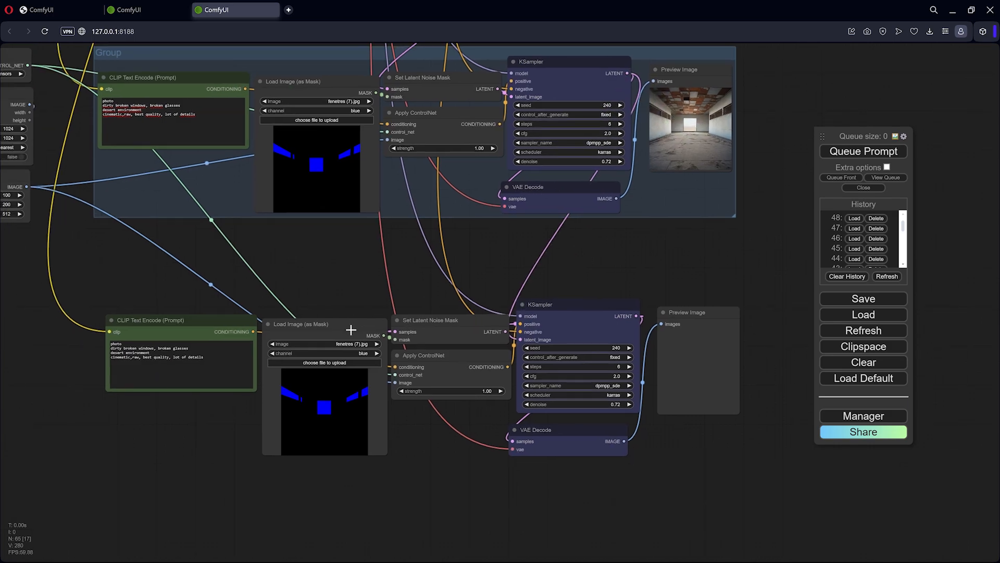
Delete the copied Load Image (as Mask), Set Latent Noise Mask and Apply ControlNet nodes, linking the copied prompt directly to its KSampler
drag(351, 329, 327, 400)
key(Delete)
click(431, 339)
key(Delete)
drag(480, 353, 436, 313)
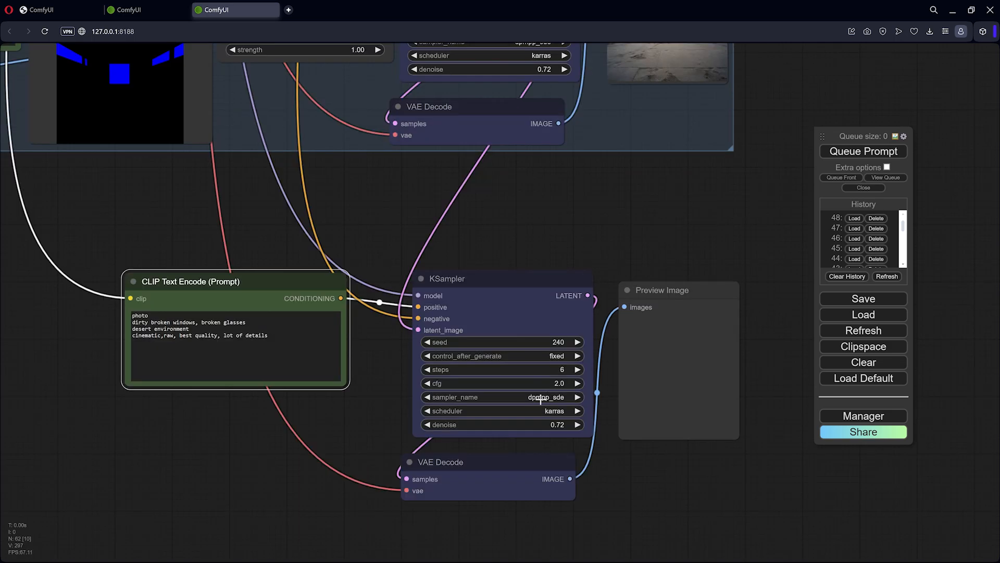
Set the denoise of the copied KSampler to 0.50
scroll(557, 424, up, 3)
drag(559, 425, 536, 429)
click(305, 395)
scroll(305, 391, down, 8)
scroll(292, 289, up, 4)
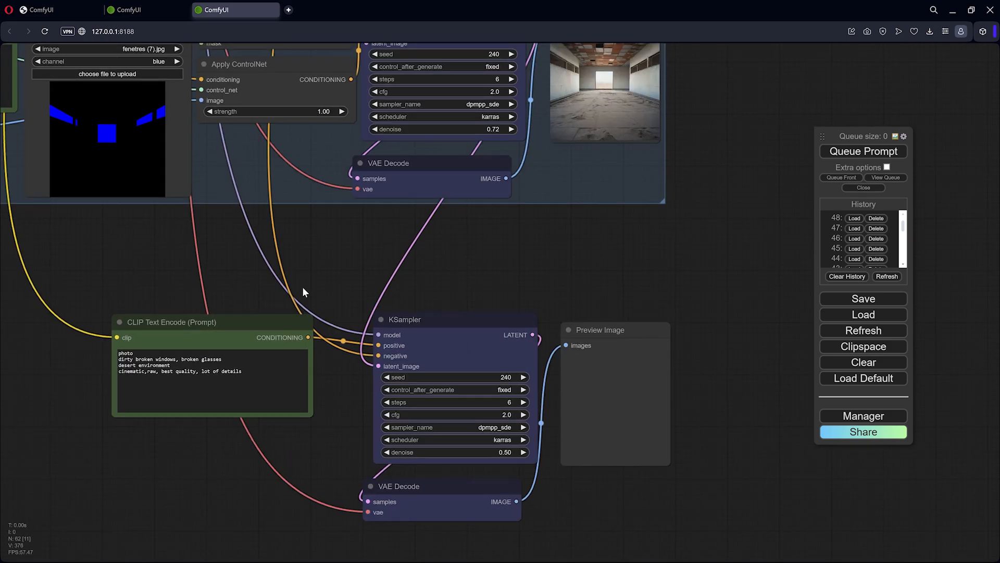
Examine the final unmasked pass's preview, checking the ceiling, side windows, door opening and floor up close
drag(302, 287, 415, 239)
scroll(306, 285, up, 4)
scroll(443, 271, down, 12)
scroll(563, 195, up, 14)
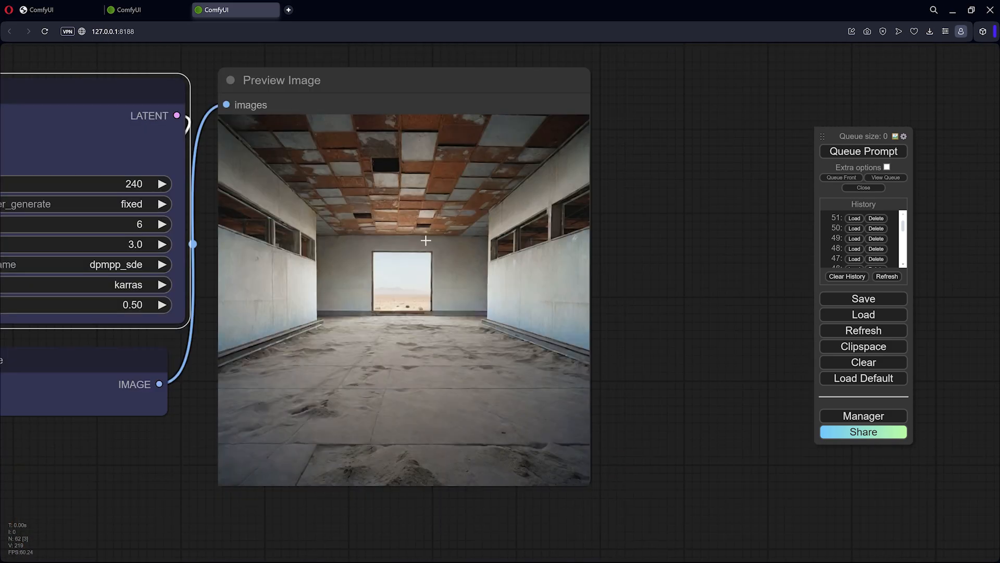
scroll(425, 241, down, 2)
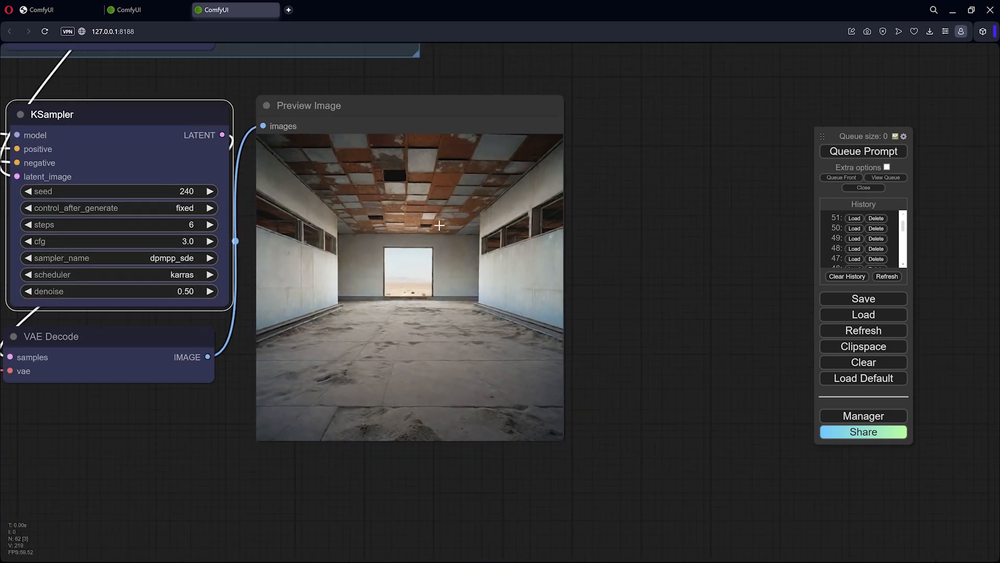
scroll(545, 229, up, 5)
scroll(590, 233, down, 3)
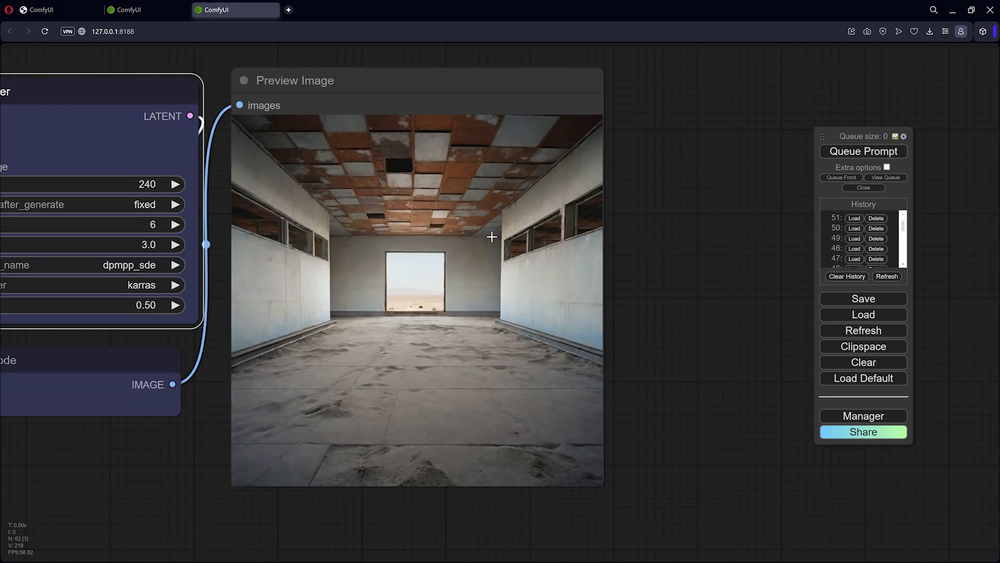
Look back over the workflow from the final pass through the window, ceiling and floor groups to the base generation group
scroll(470, 233, down, 4)
scroll(461, 232, down, 6)
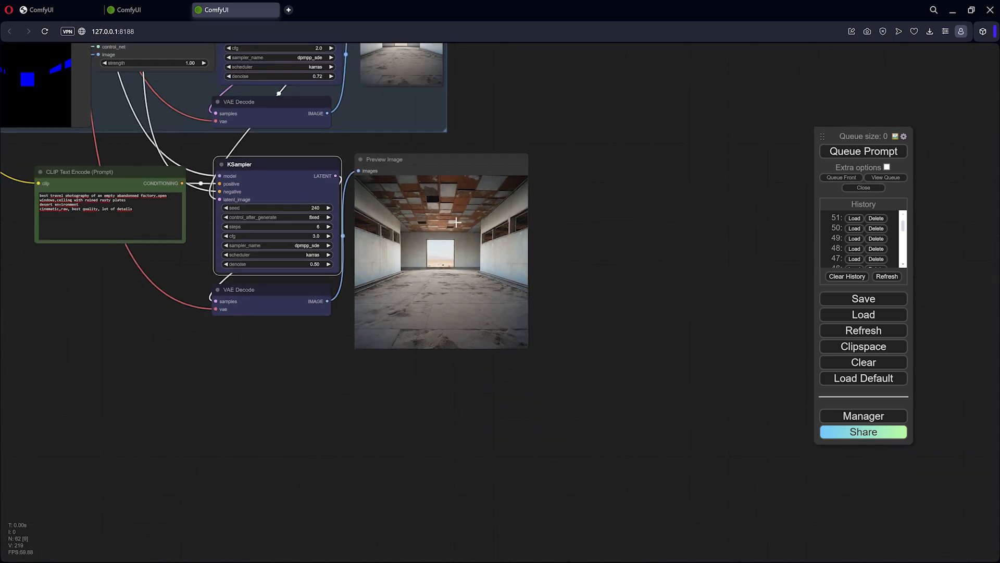
drag(490, 157, 499, 271)
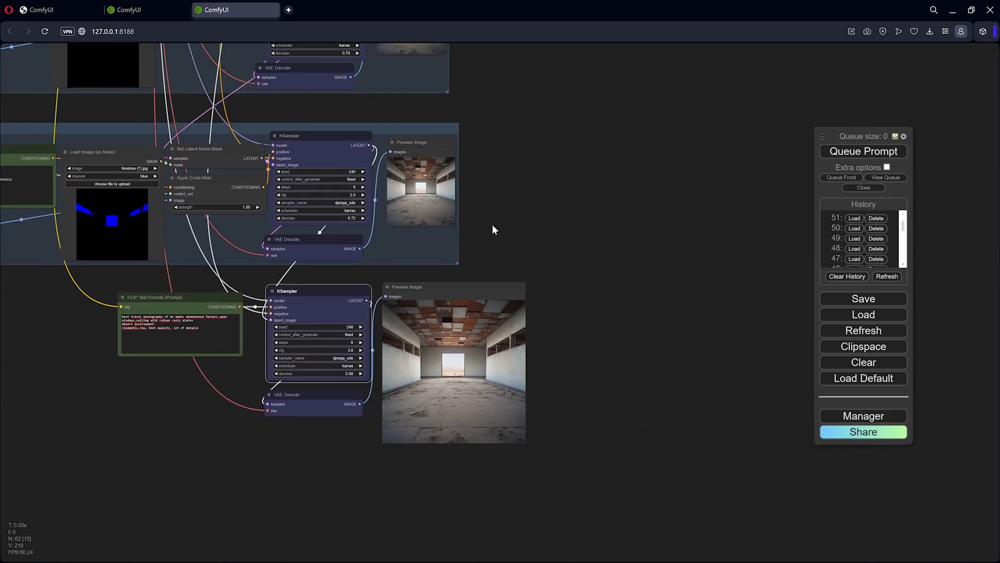
scroll(327, 322, up, 8)
drag(603, 106, 603, 340)
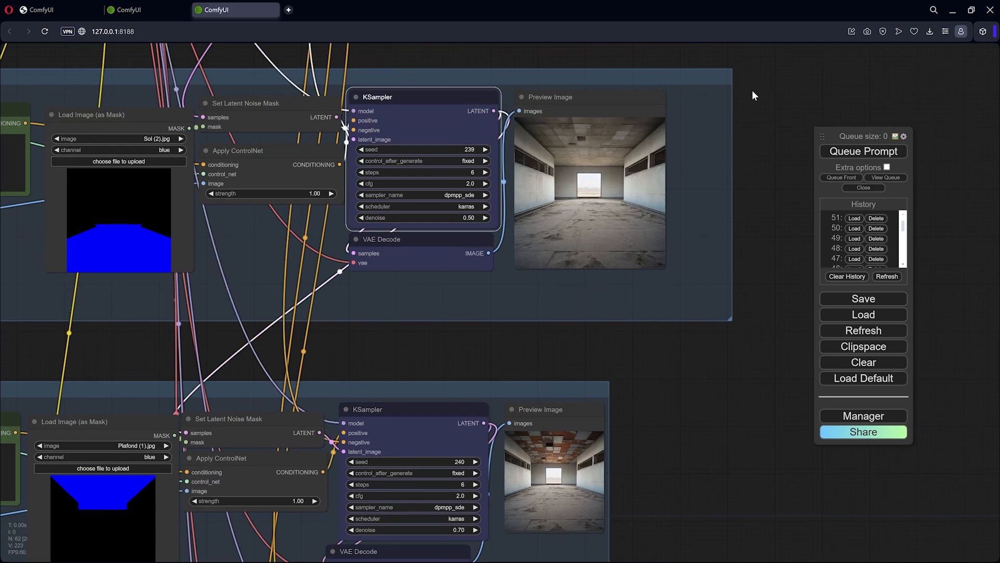
drag(661, 288, 632, 93)
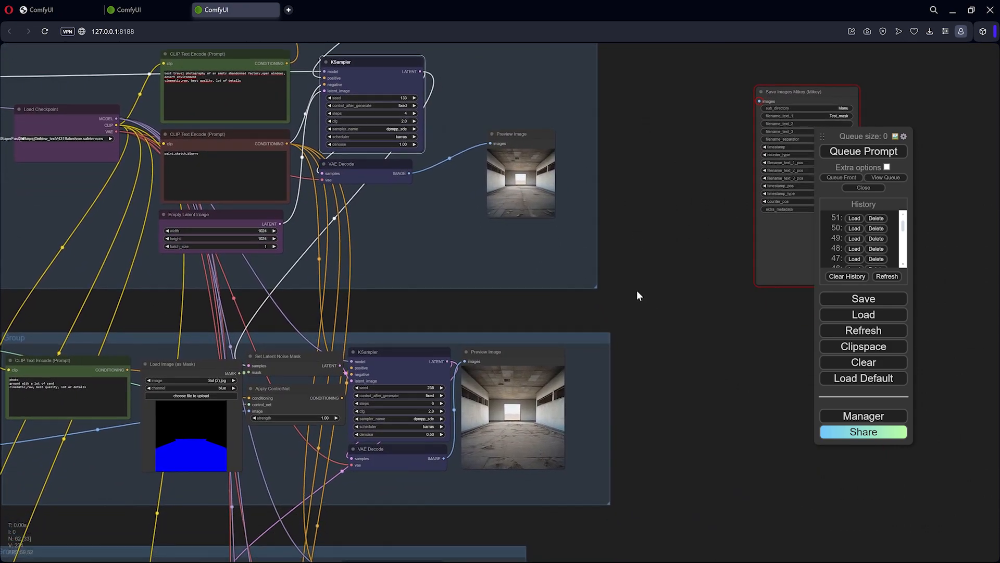
Queue the full workflow to generate a new factory image through all the passes
scroll(627, 289, up, 3)
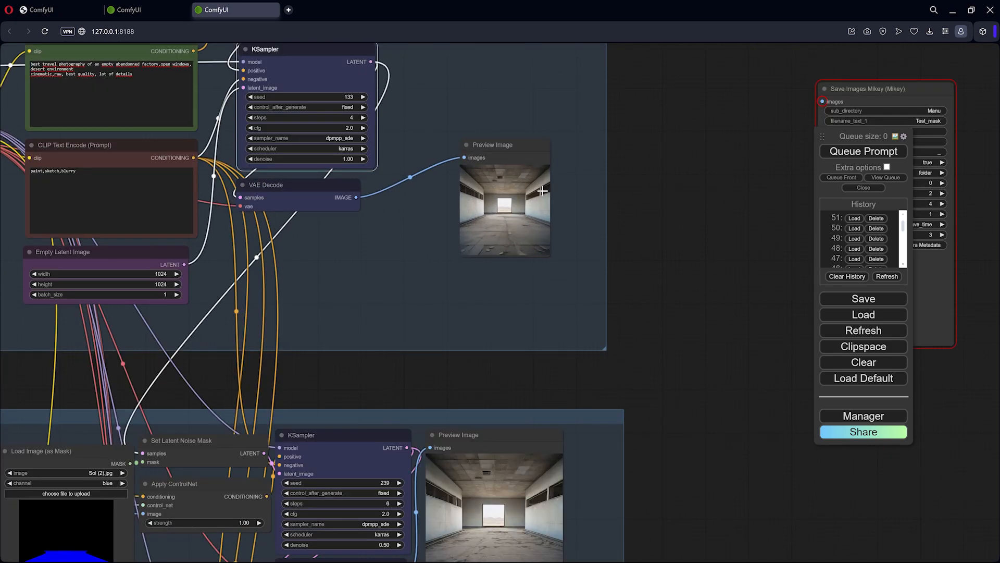
drag(655, 276, 621, 78)
drag(648, 284, 660, 459)
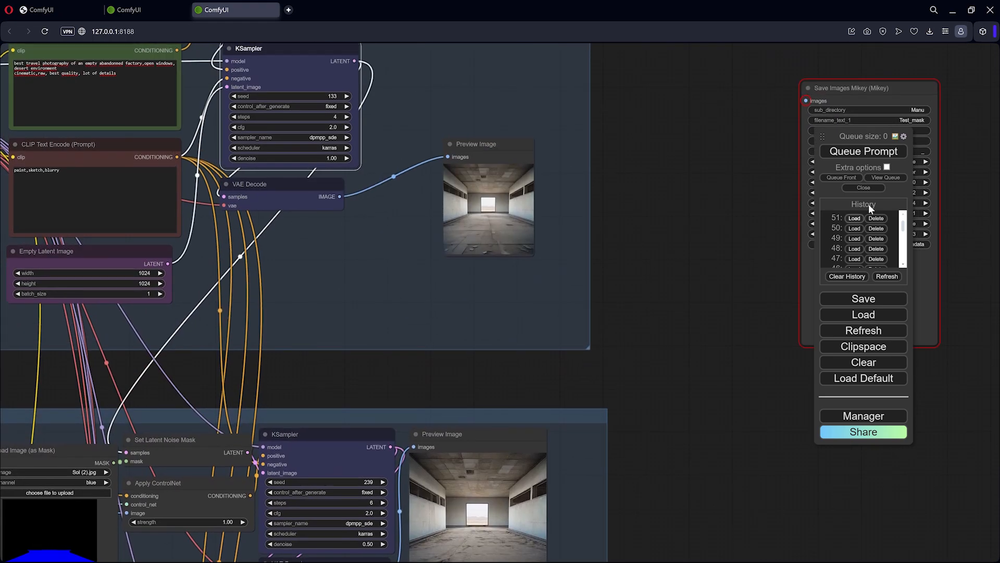
click(869, 152)
Follow the workflow from the base generation through the floor, ceiling and window groups, and examine the final pass's new preview up close
scroll(701, 233, down, 6)
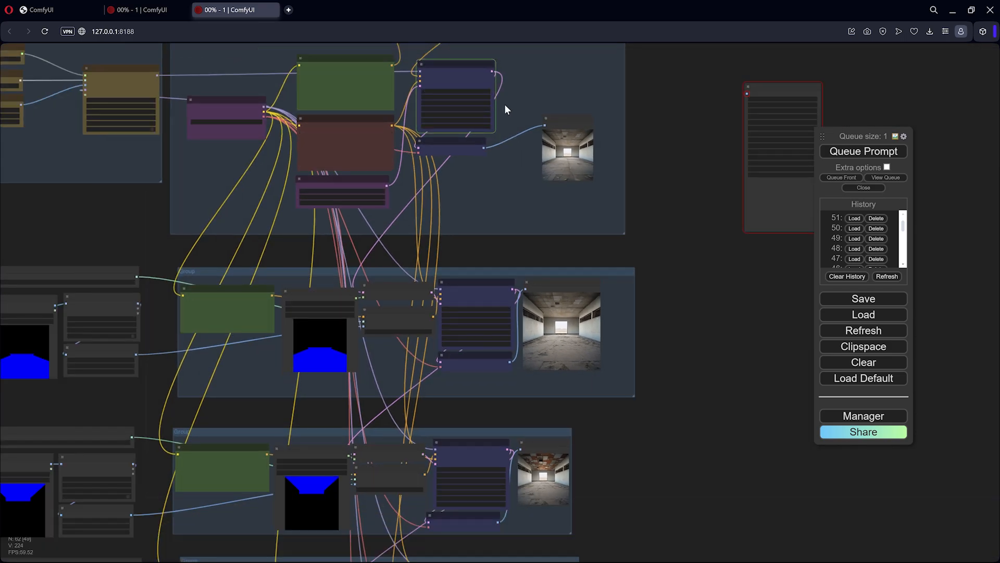
scroll(578, 172, up, 4)
drag(693, 286, 691, 136)
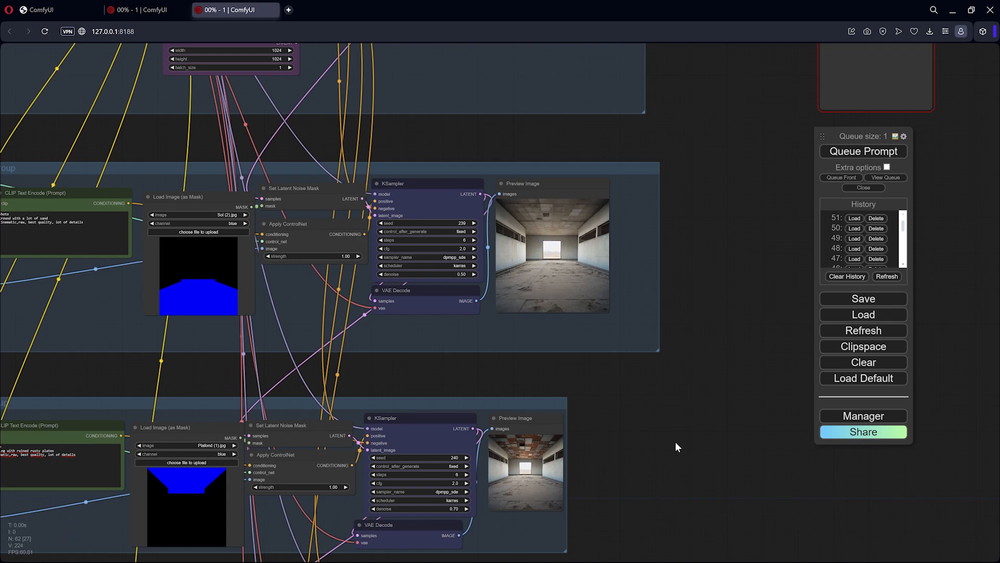
drag(677, 447, 707, 222)
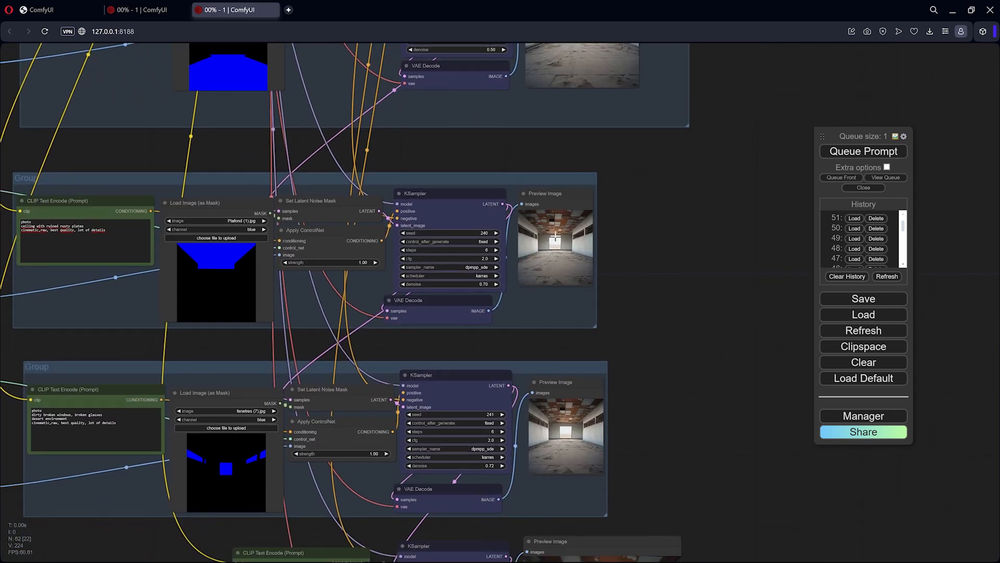
scroll(555, 238, up, 3)
drag(681, 409, 667, 199)
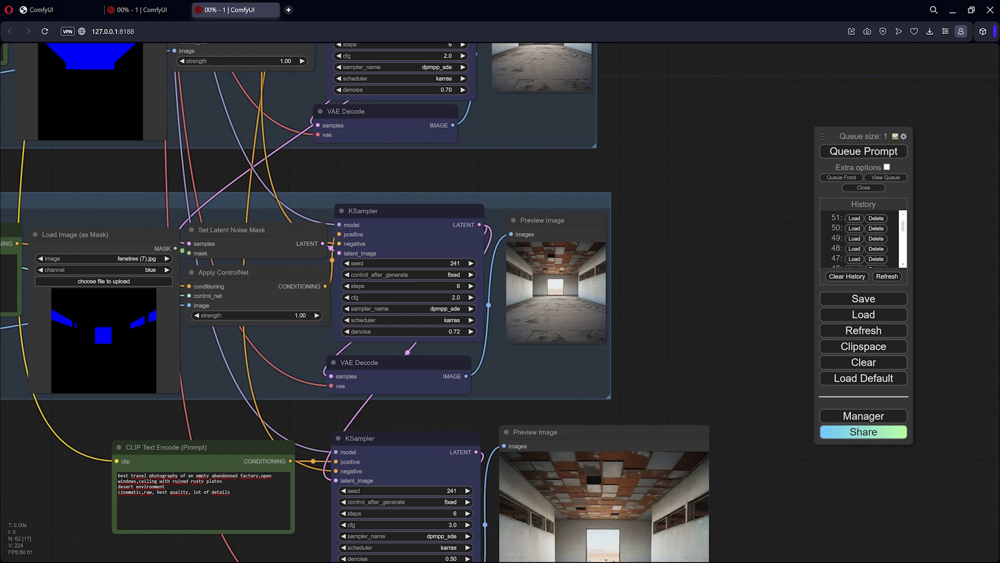
drag(663, 320, 646, 148)
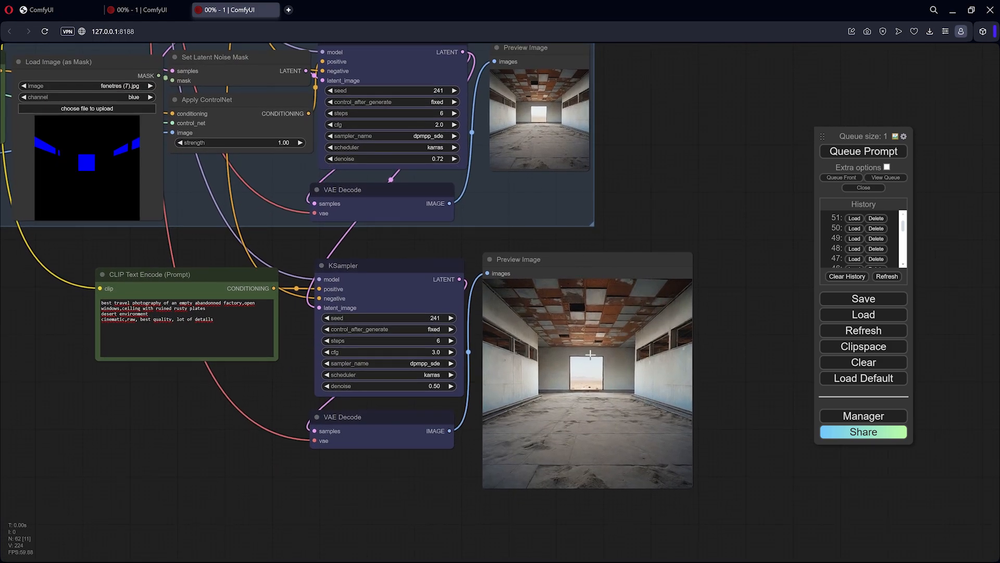
scroll(552, 324, up, 7)
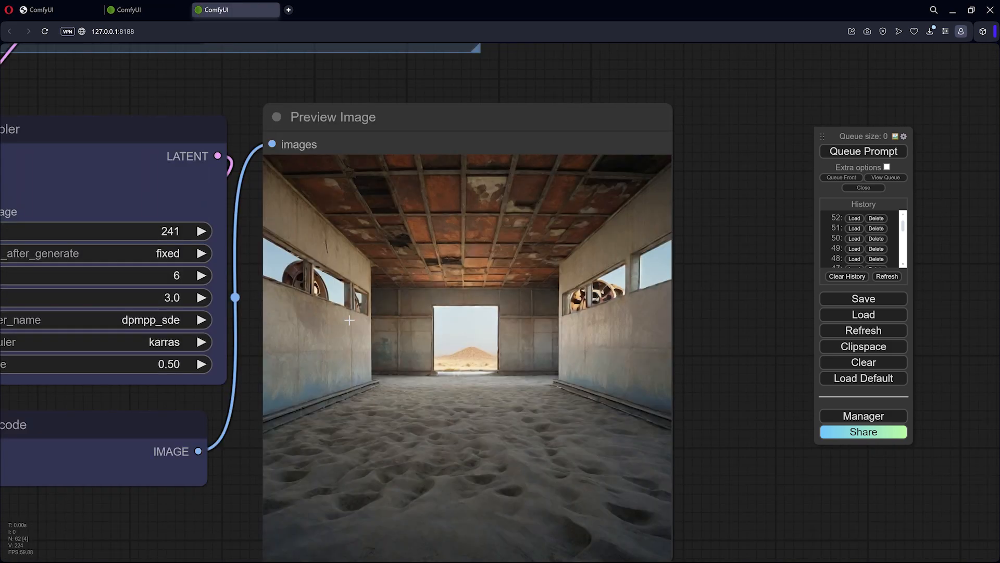
drag(726, 348, 739, 283)
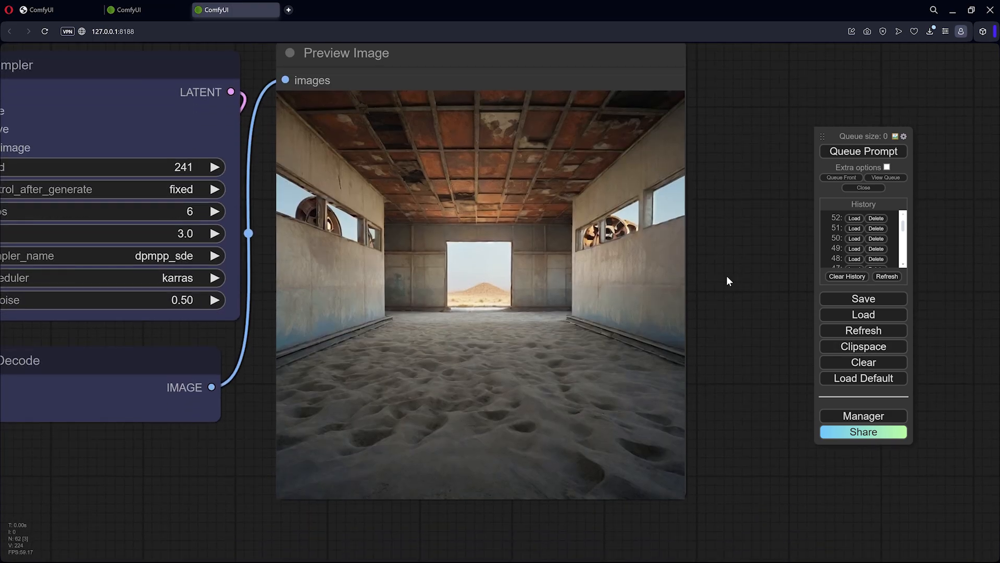
scroll(724, 274, down, 3)
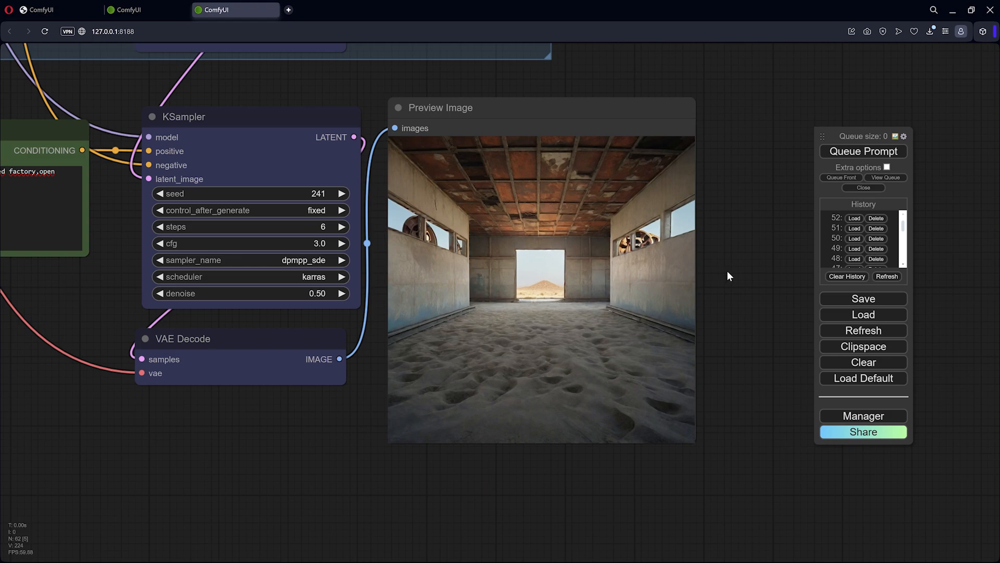
drag(735, 255, 718, 257)
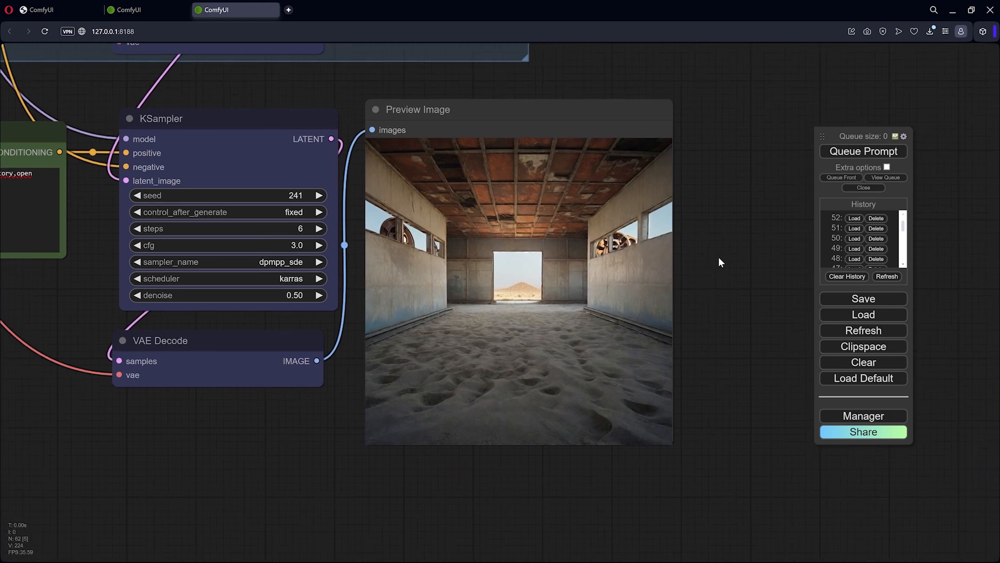
Move the final pass's Preview Image node slightly farther from its KSampler and VAE Decode nodes
click(646, 115)
drag(646, 116, 648, 116)
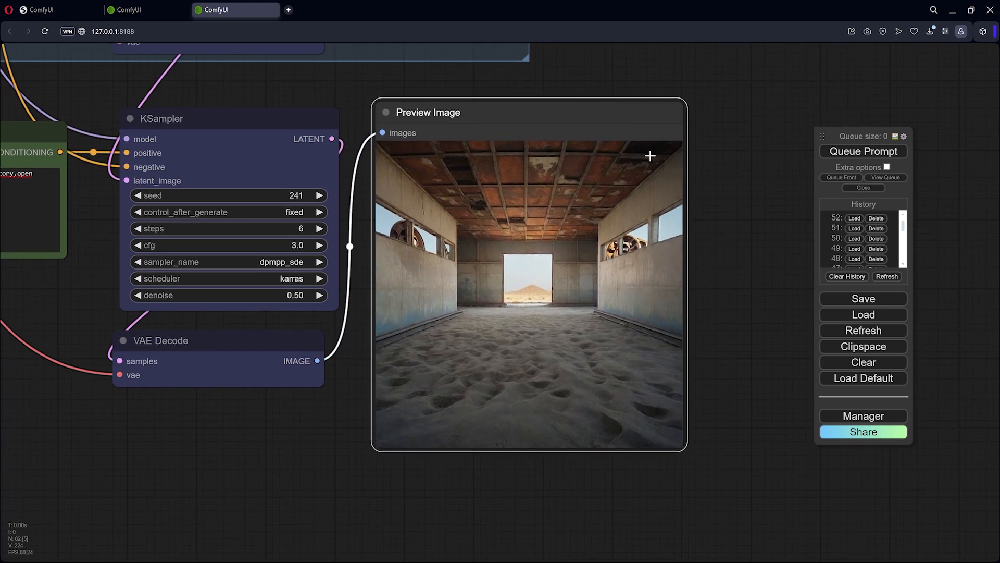
scroll(713, 279, up, 2)
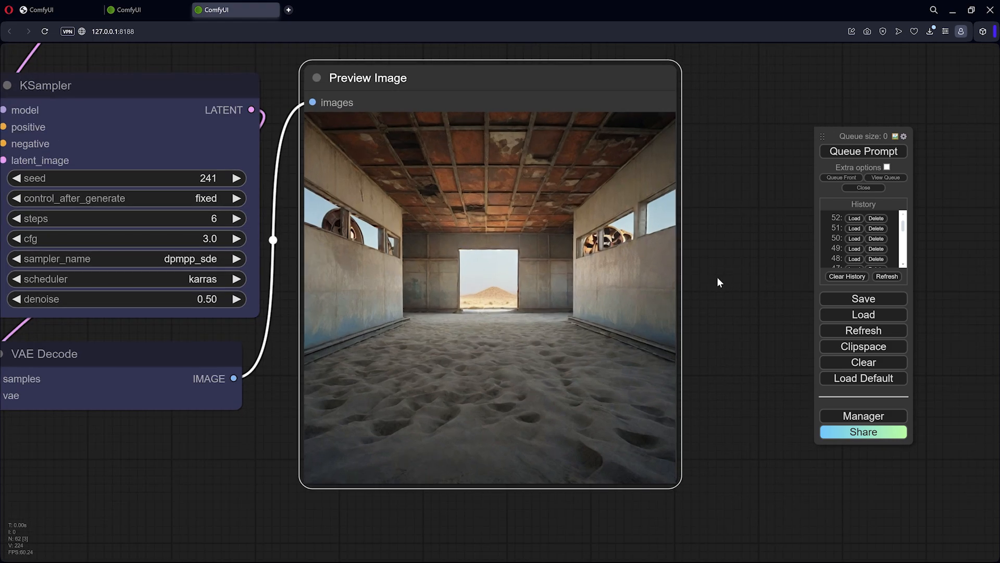
scroll(717, 279, down, 1)
scroll(720, 281, down, 2)
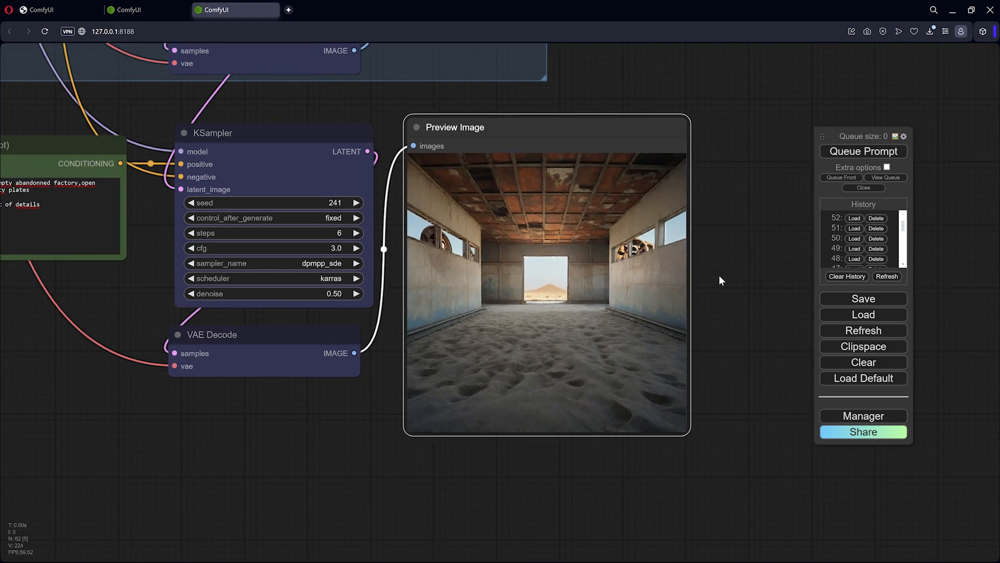
drag(718, 280, 713, 289)
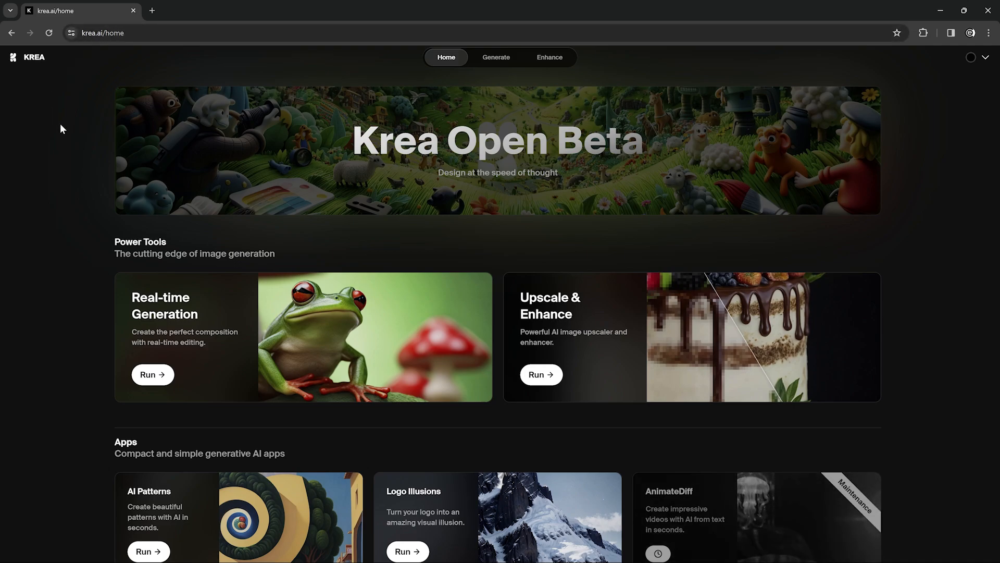
Switch to the Krea website and open its Upscale & Enhance tool
scroll(55, 120, down, 4)
scroll(53, 125, up, 2)
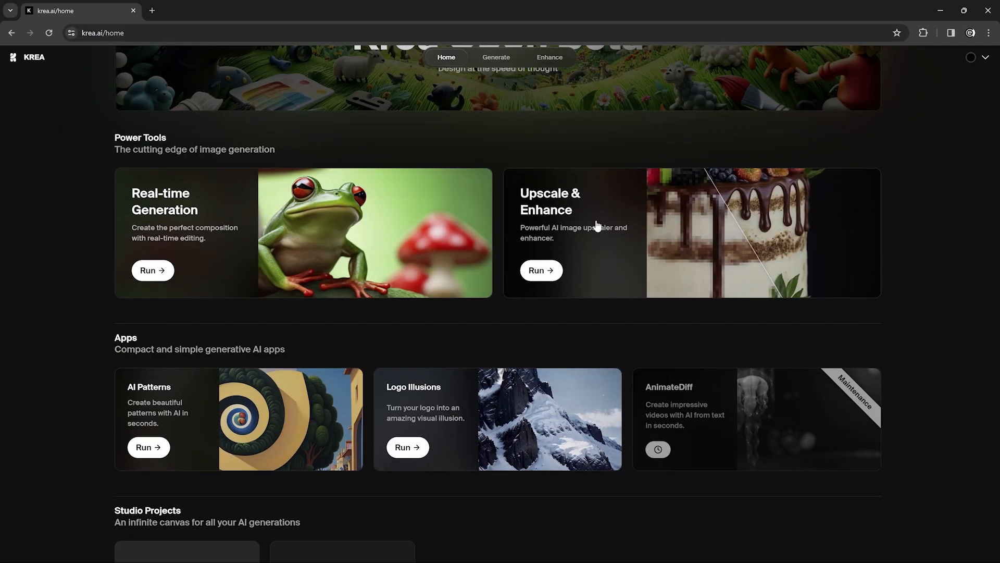
click(631, 198)
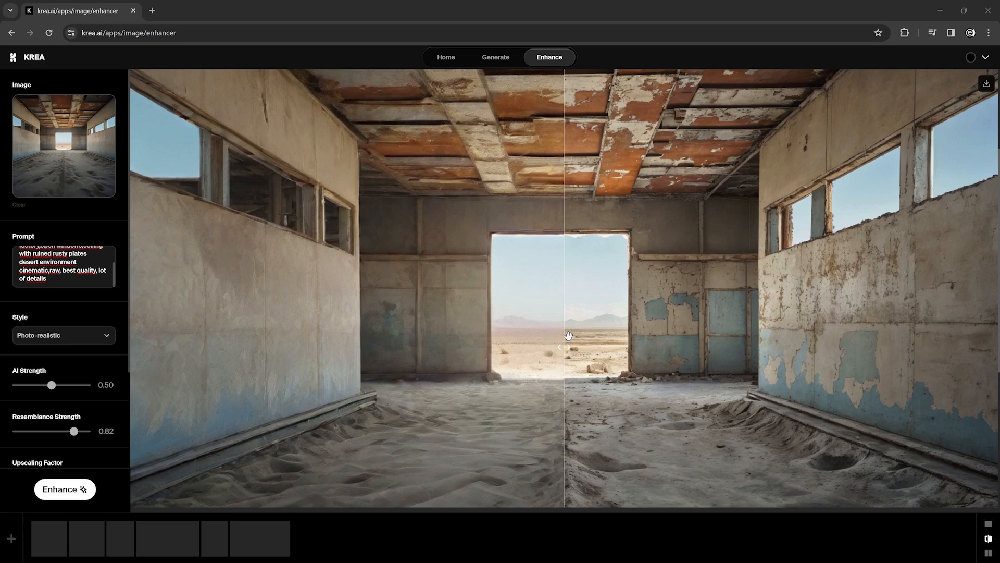
Compare the original and enhanced factory images by sweeping the before/after divider across the picture
drag(562, 340, 91, 294)
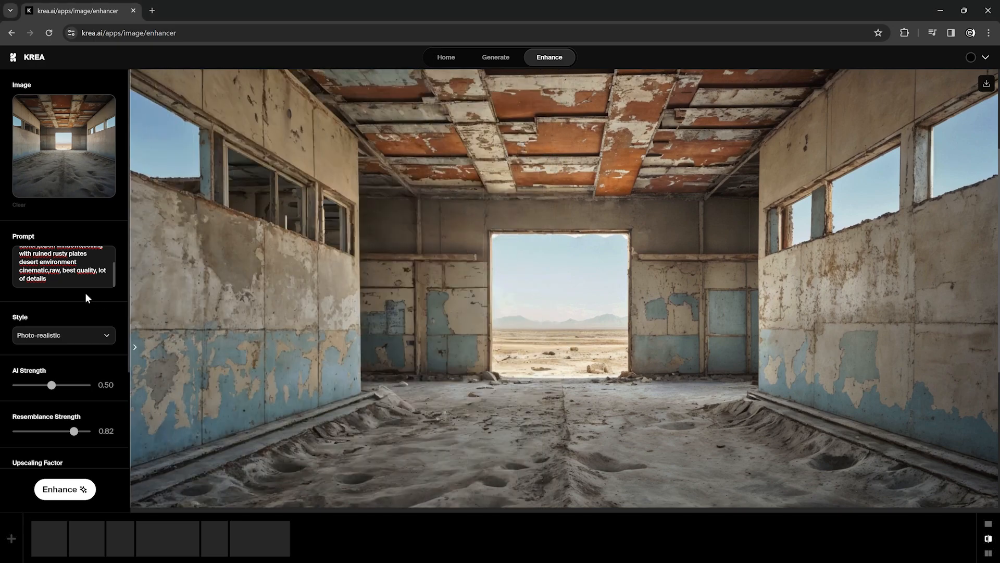
scroll(455, 310, down, 5)
scroll(464, 306, up, 7)
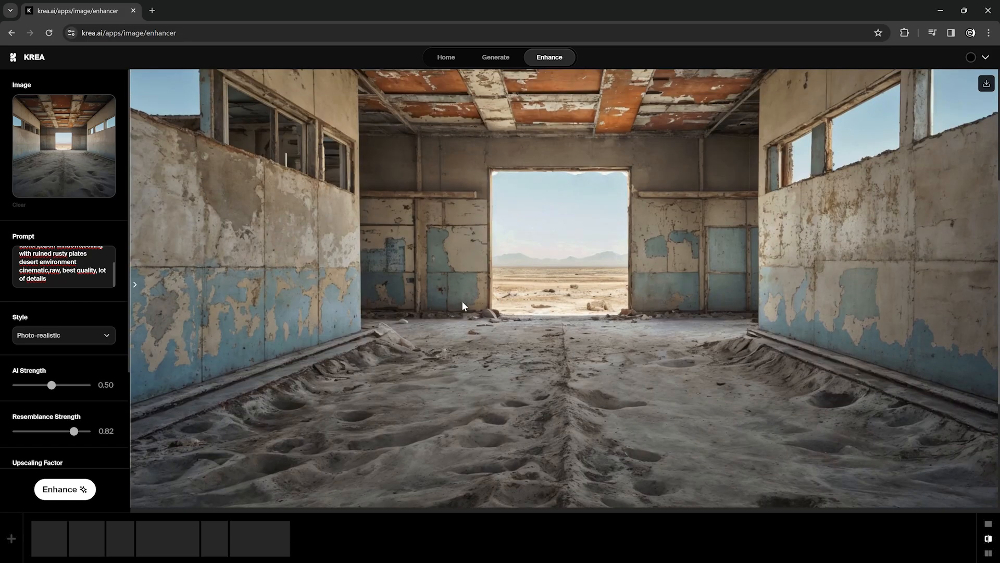
scroll(470, 290, up, 1)
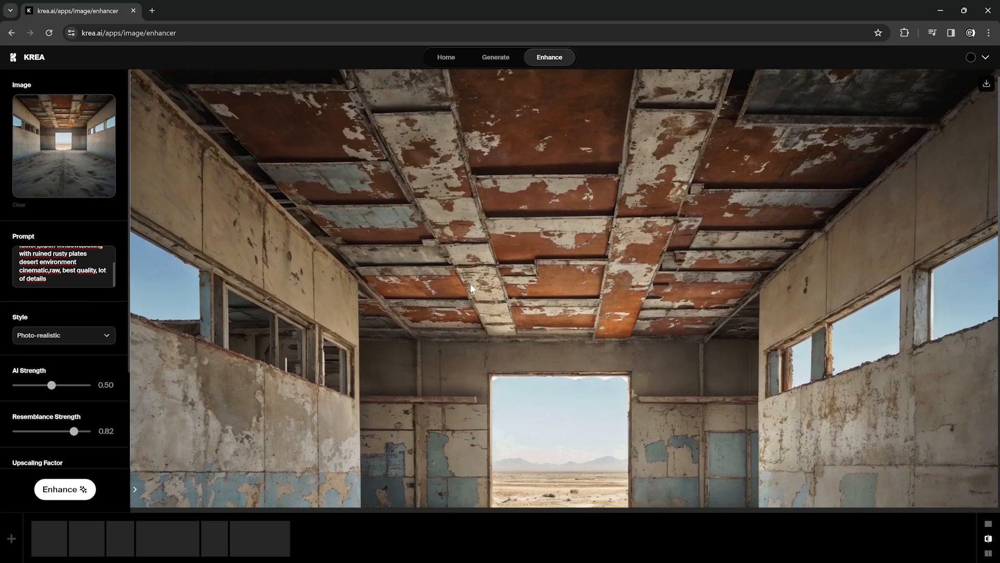
scroll(469, 288, down, 6)
click(471, 290)
drag(531, 317, 183, 315)
Examine the enhanced image from ceiling to floor, checking the peeling walls, side windows, door opening and sand
scroll(604, 287, up, 4)
scroll(620, 289, down, 2)
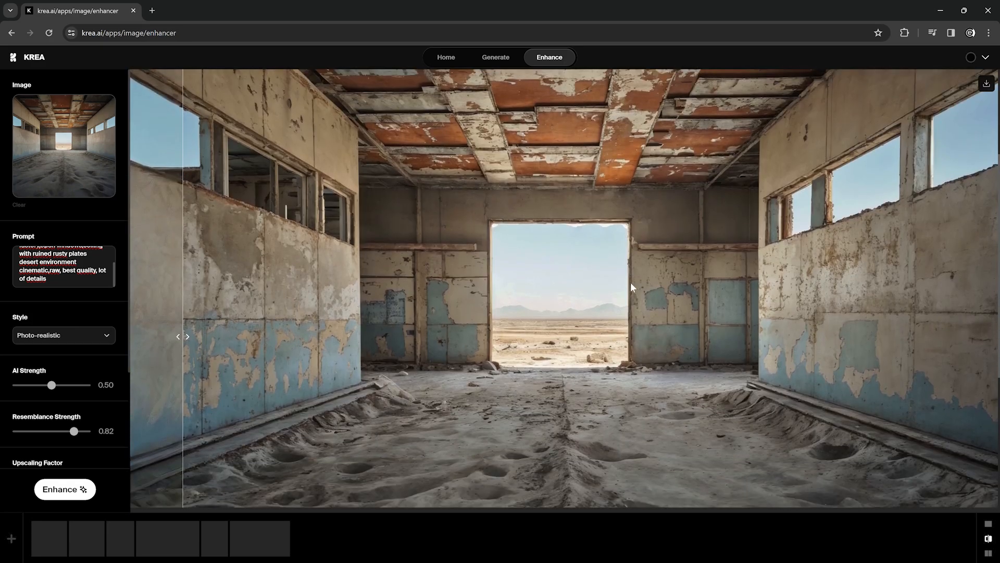
scroll(633, 287, up, 4)
scroll(634, 285, down, 4)
scroll(635, 286, up, 2)
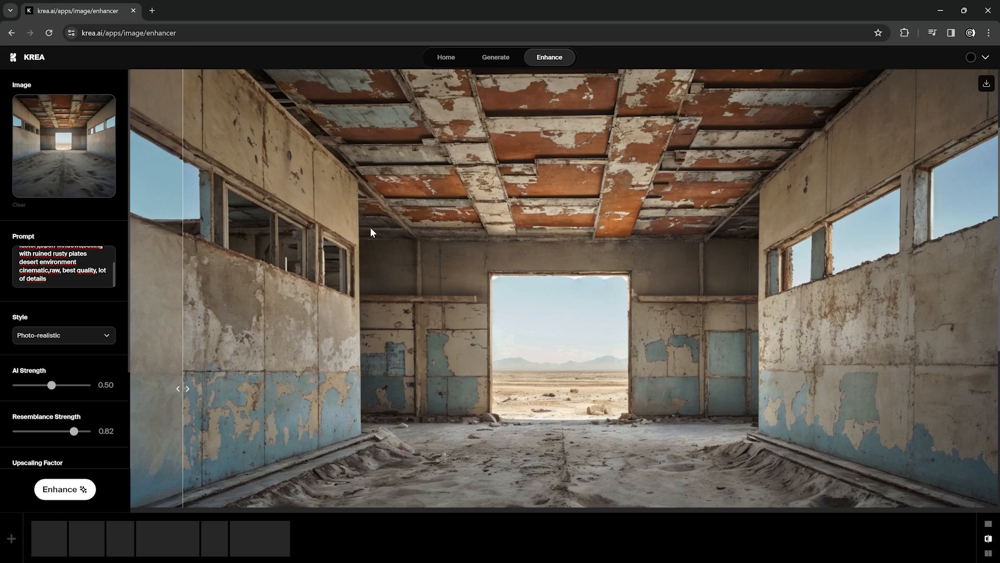
scroll(396, 287, down, 6)
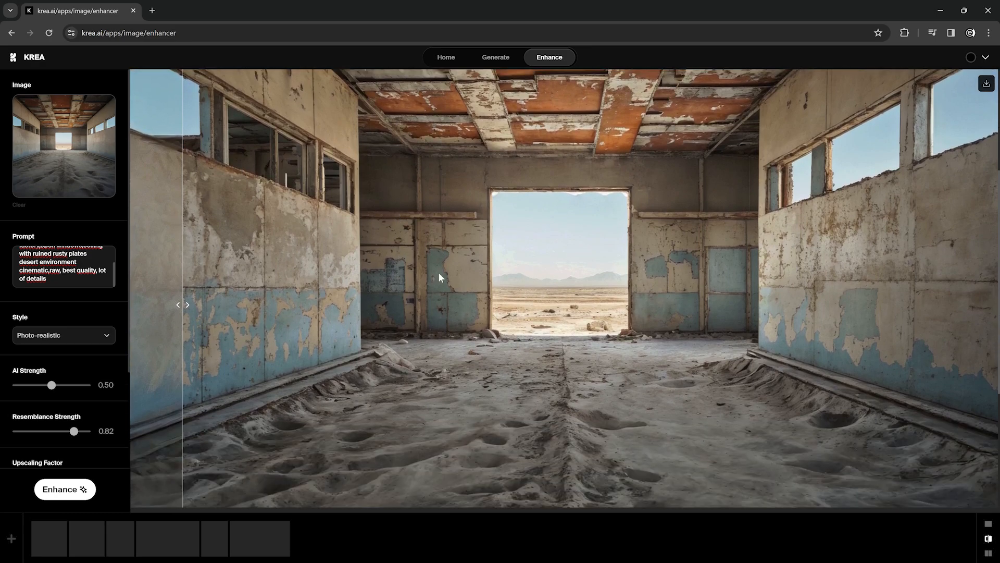
scroll(649, 301, up, 6)
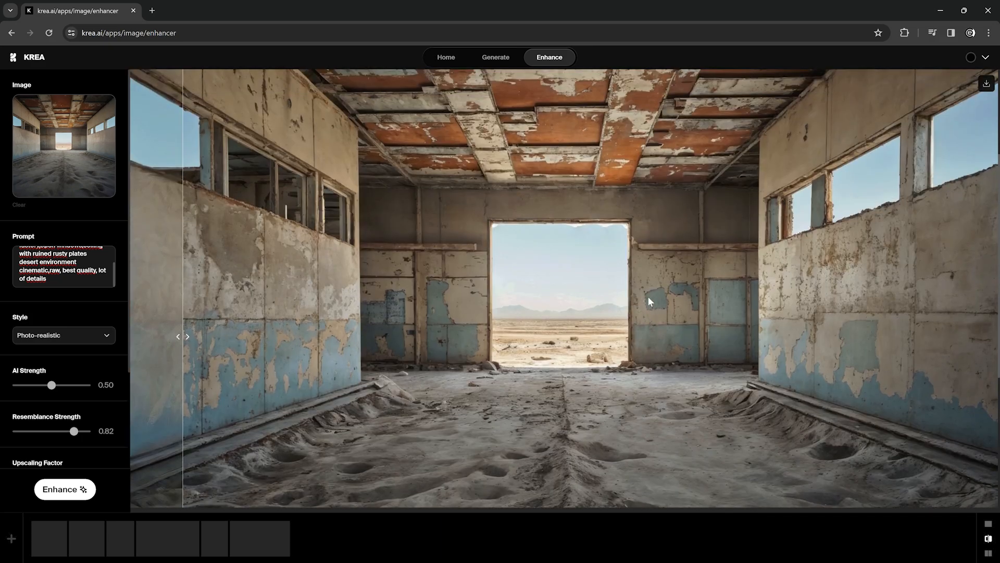
scroll(640, 290, down, 4)
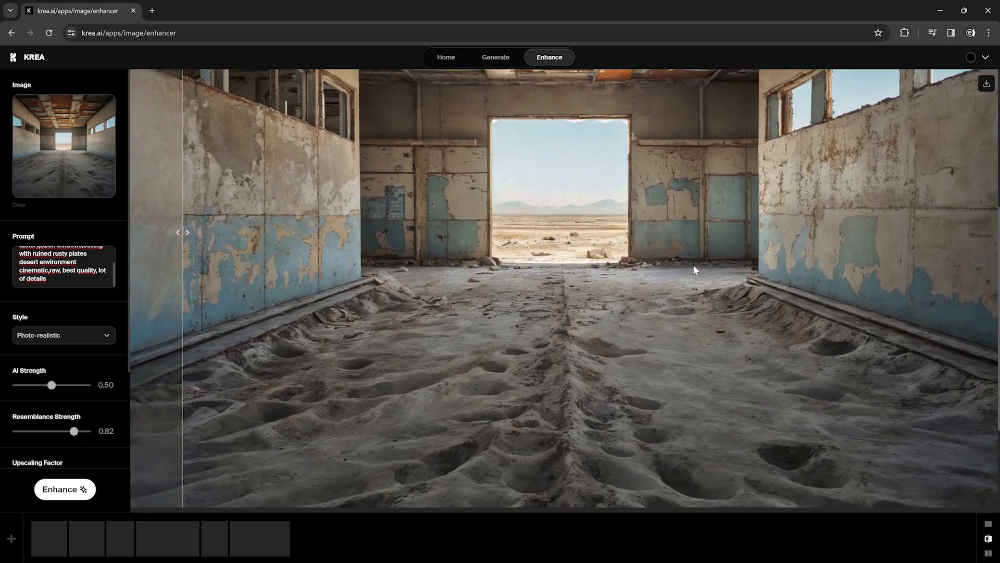
scroll(692, 264, up, 6)
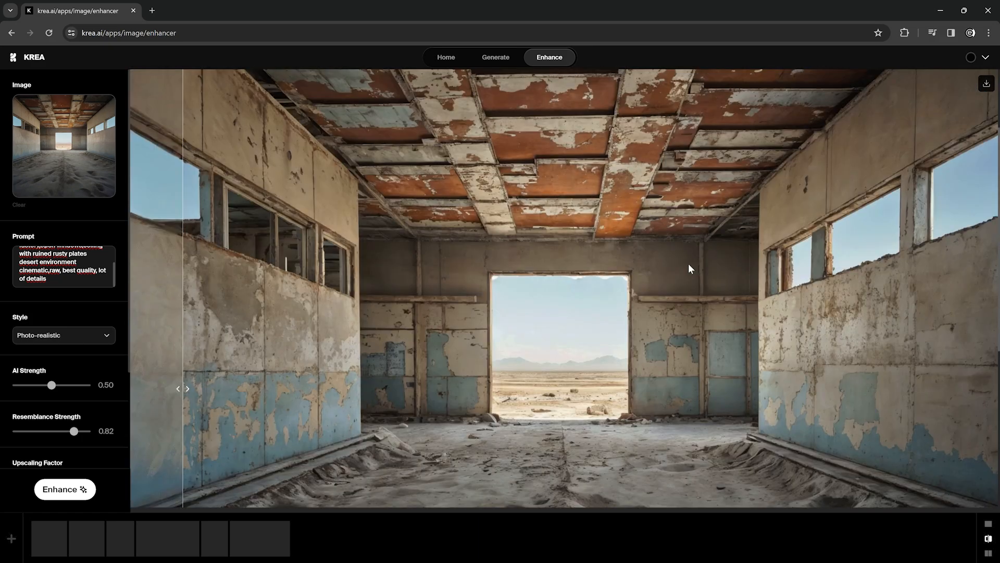